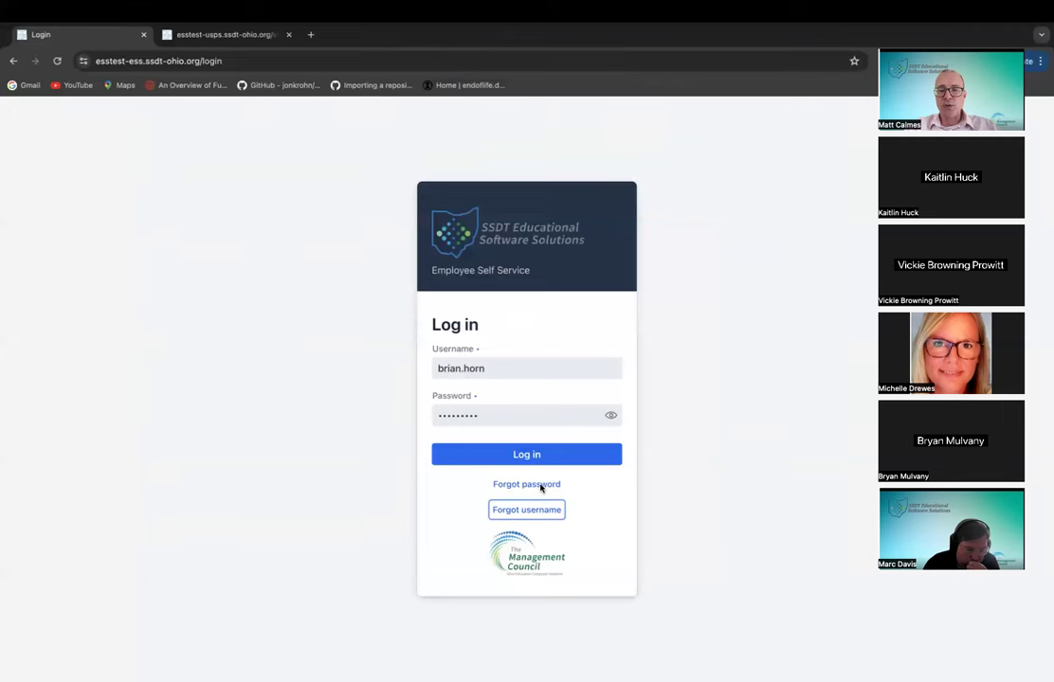
Open the Forgot Password form from the login page, check its username field, and close it without requesting a reset
click(541, 487)
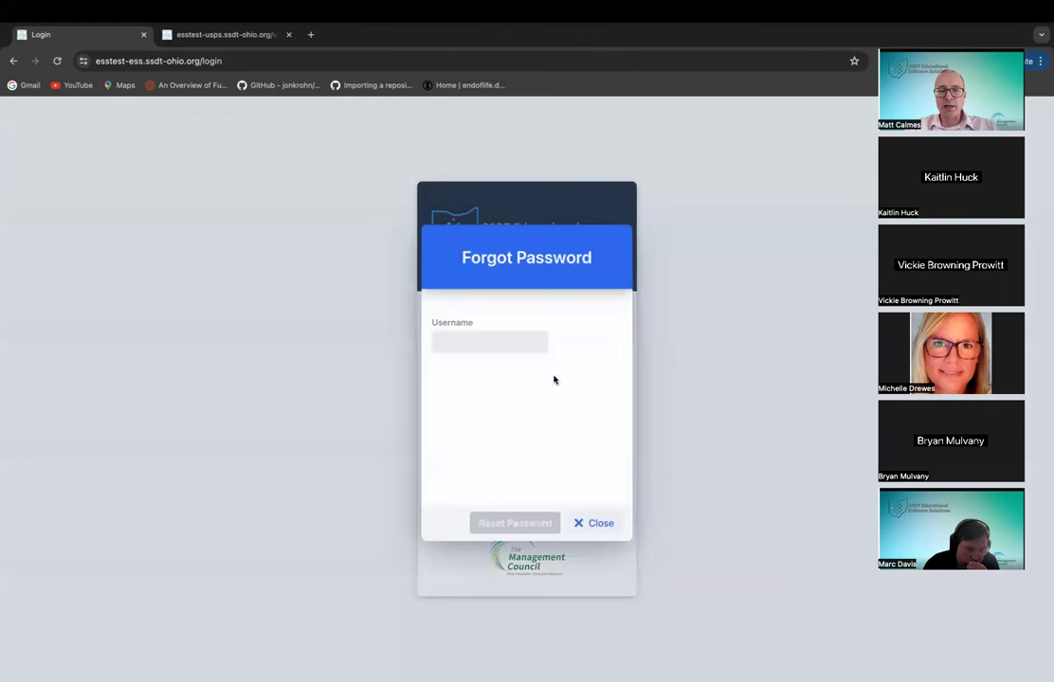
click(526, 341)
click(592, 315)
click(600, 524)
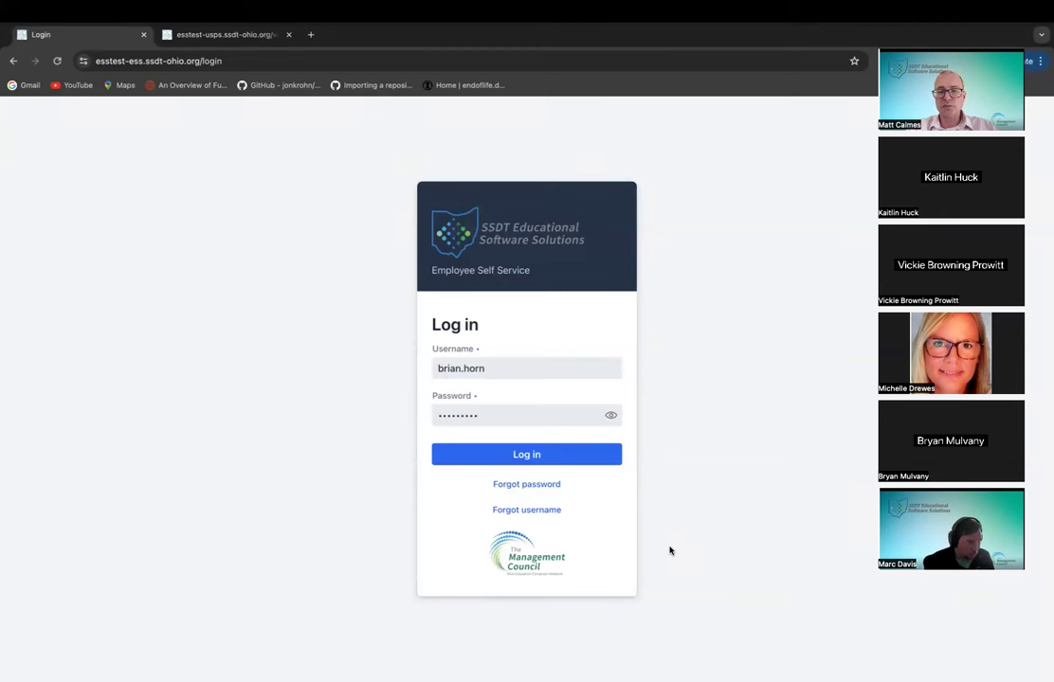
Open the Forgot Username form, check its email address field, and close it without retrieving a username
click(535, 513)
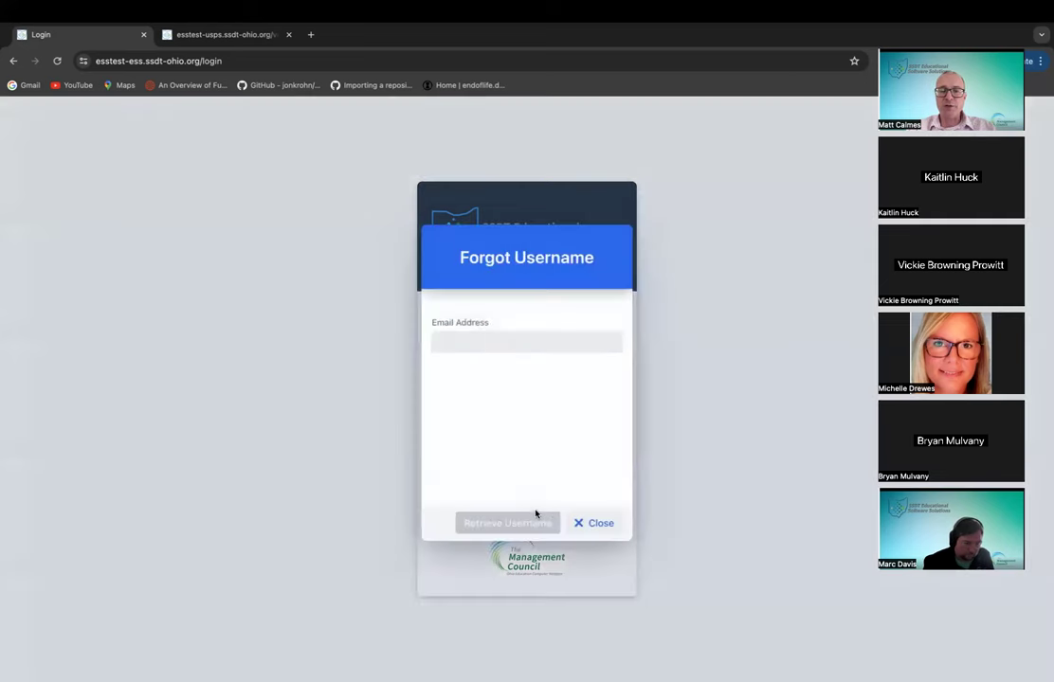
click(545, 339)
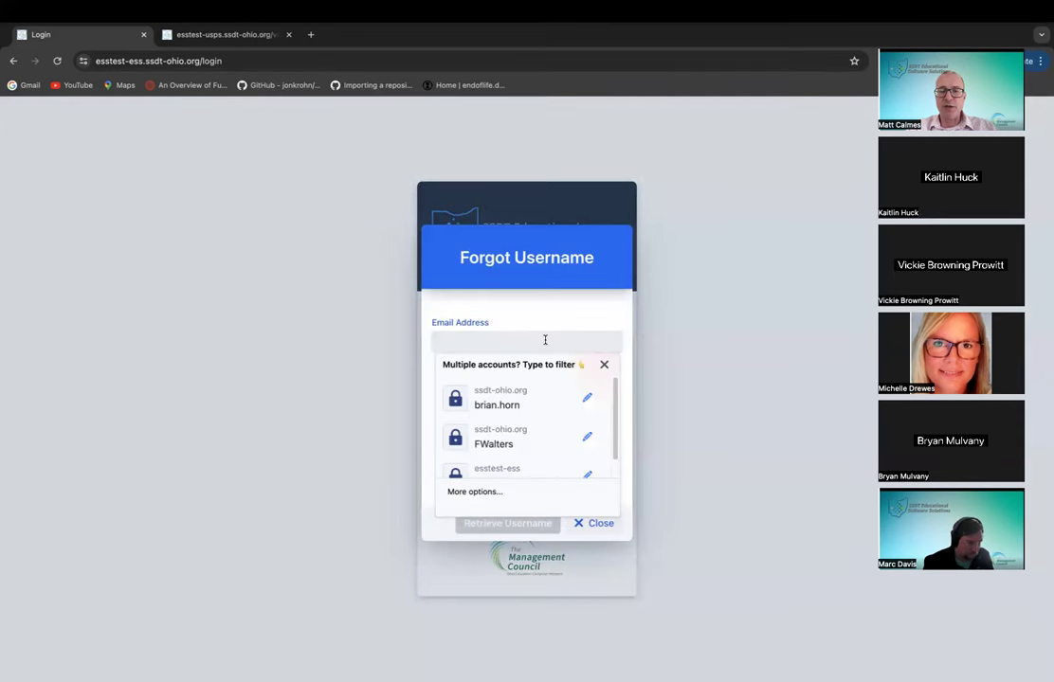
click(555, 313)
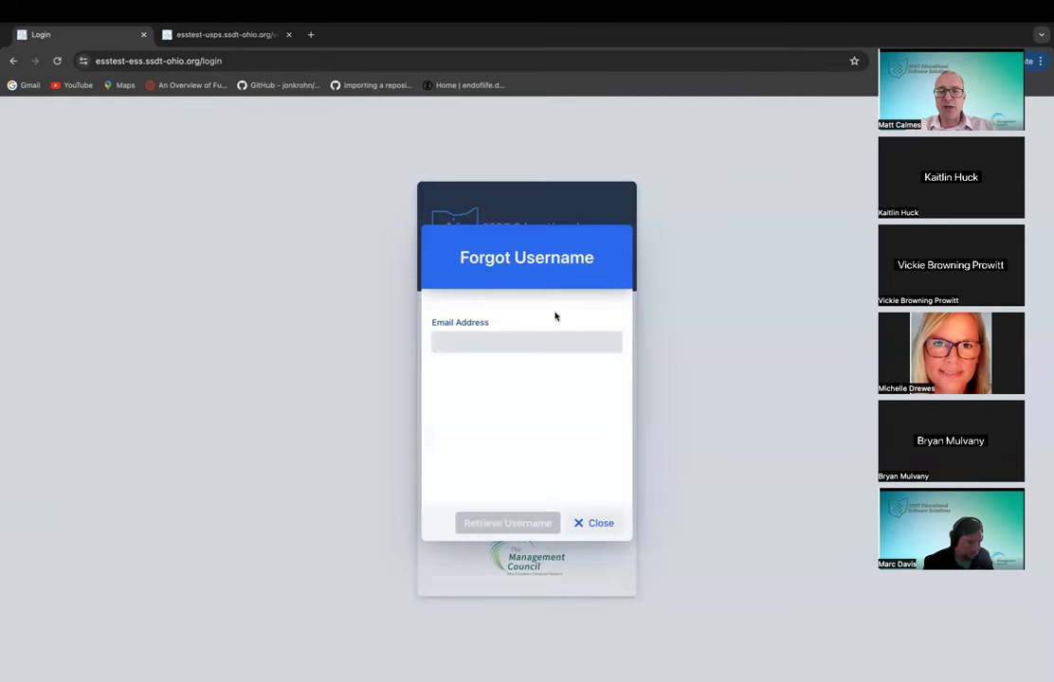
click(593, 524)
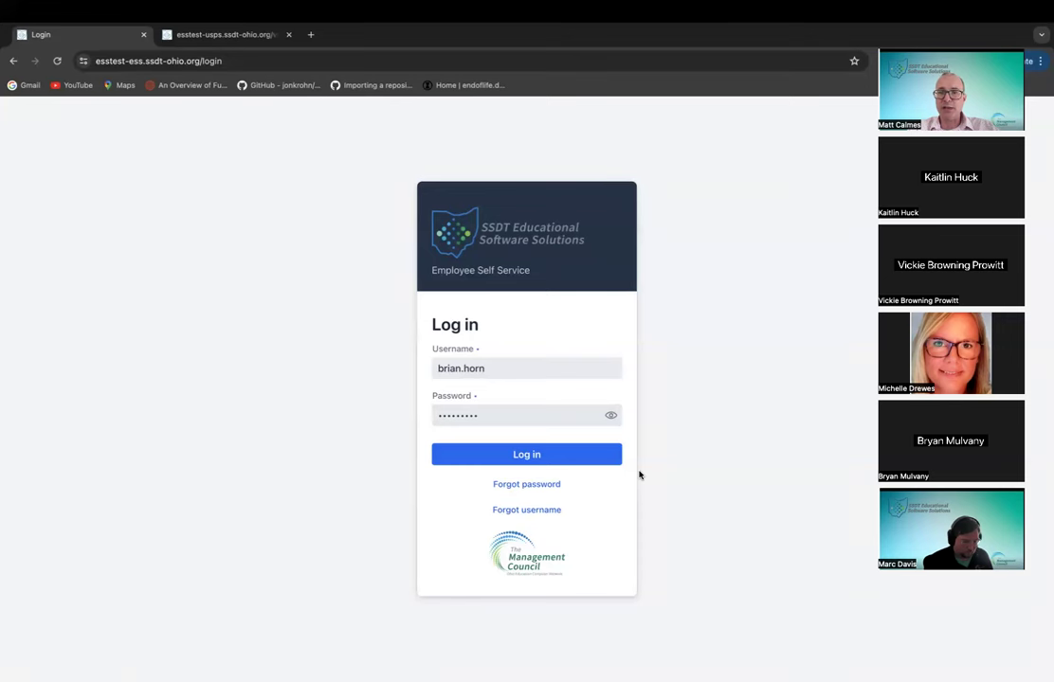
Log in with the prefilled credentials and open the signed-in account's user profile
click(567, 456)
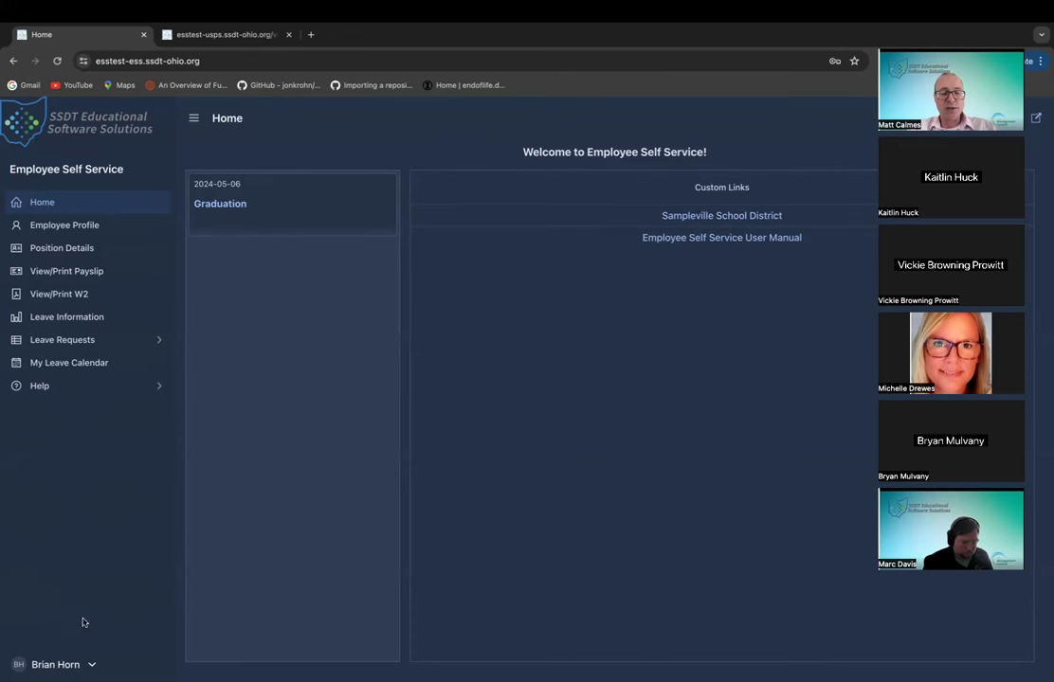
click(92, 665)
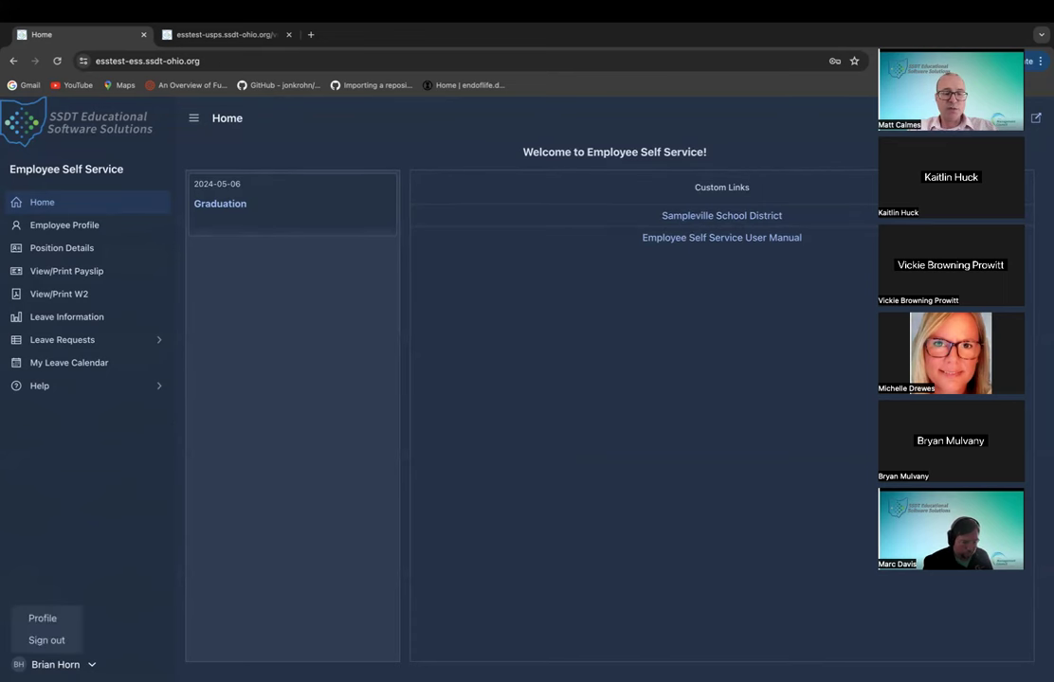
click(67, 622)
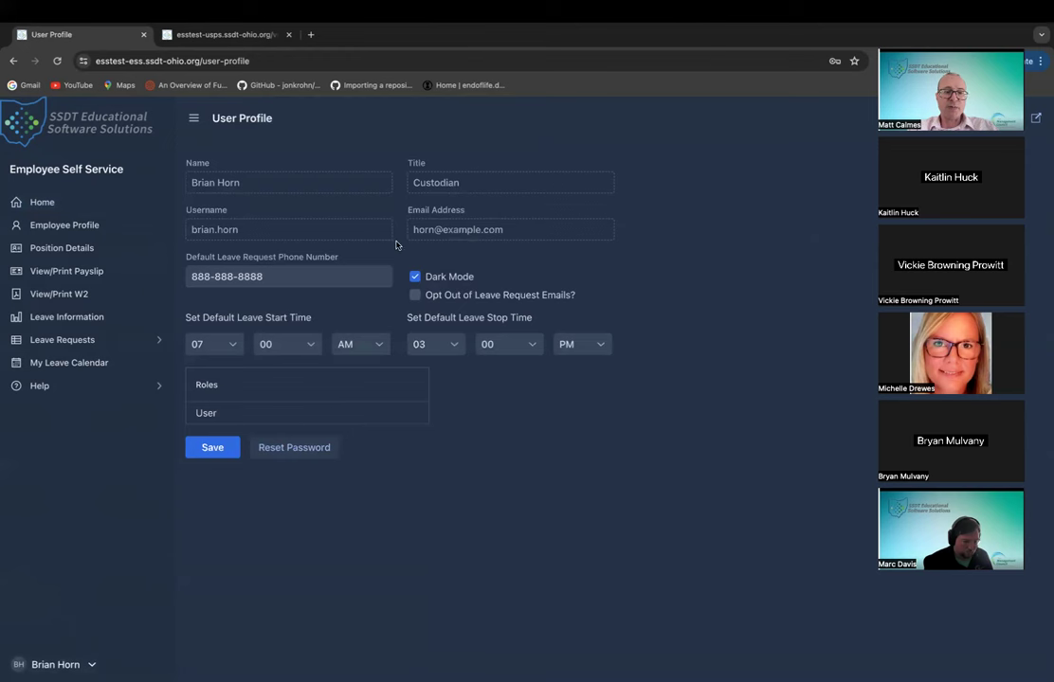
Point out the default leave request phone number, and switch Dark Mode off and back on
triple_click(301, 277)
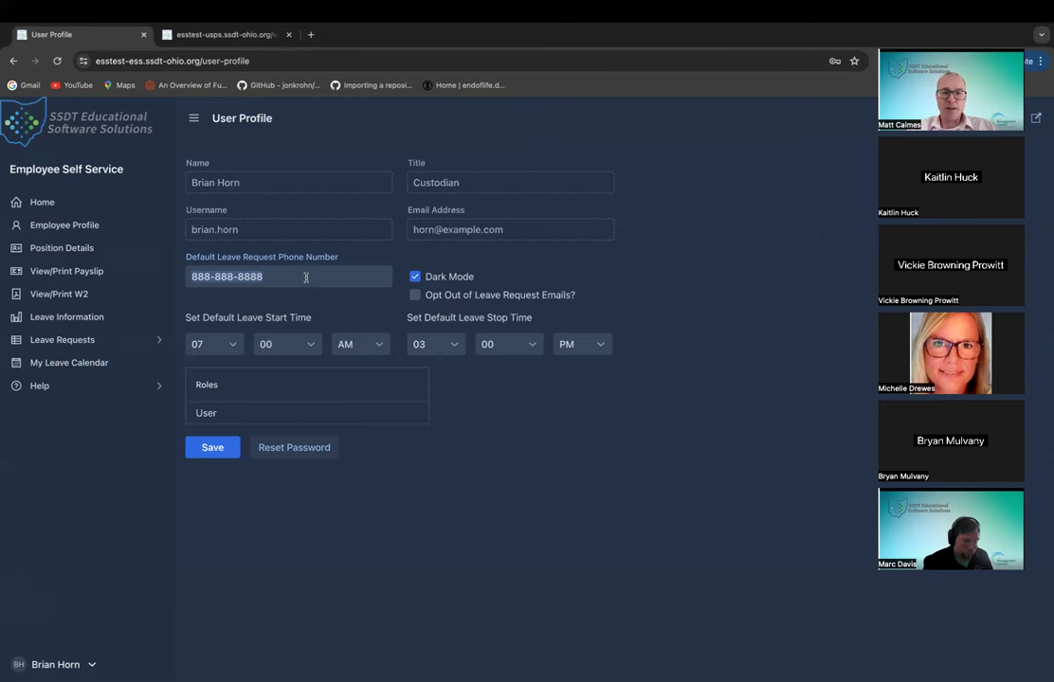
click(305, 277)
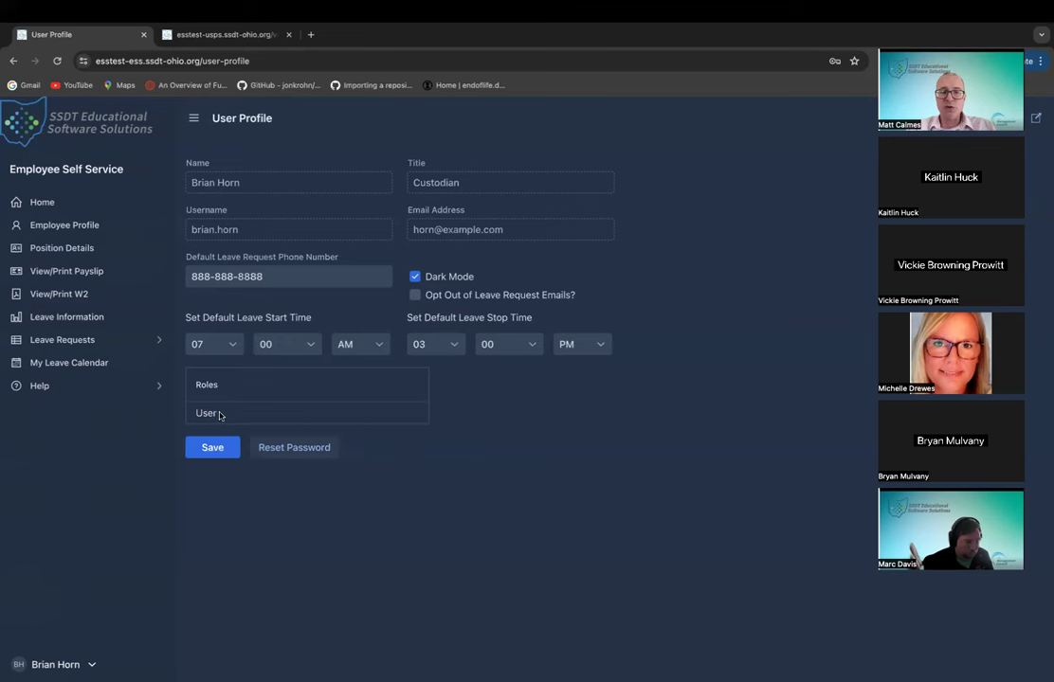
click(415, 277)
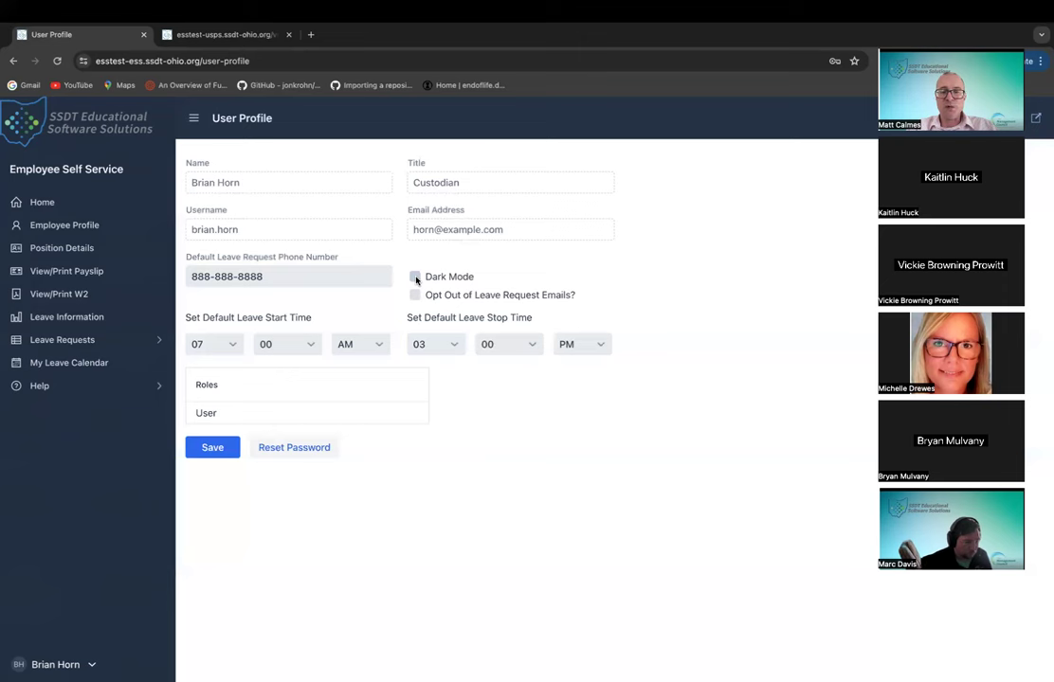
click(415, 278)
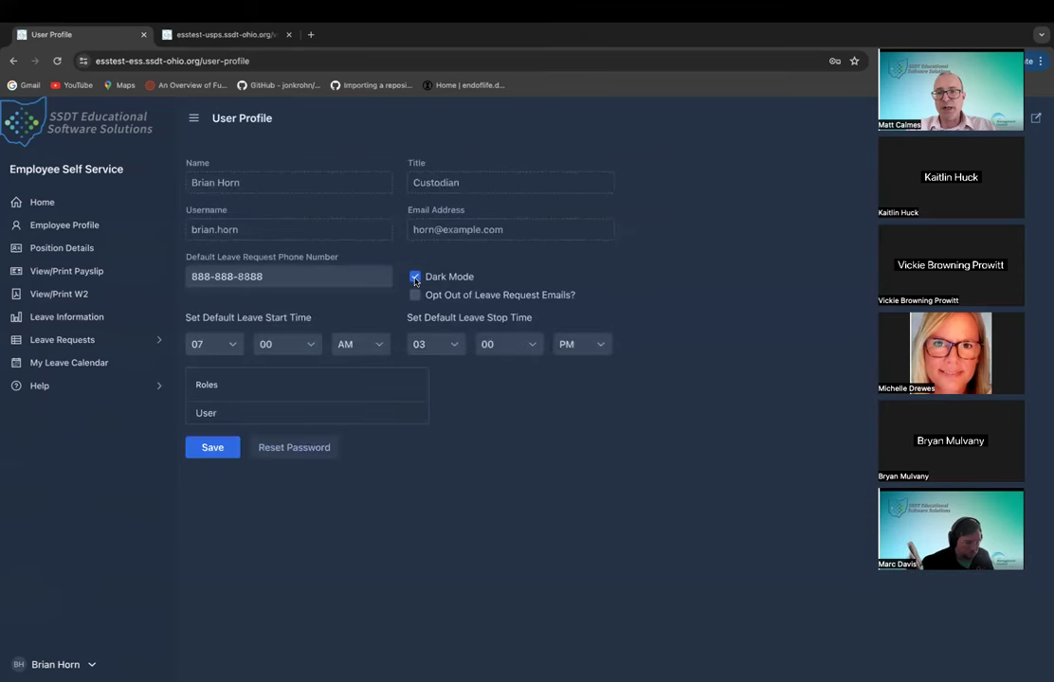
Go to the home page, read the Graduation announcement, and close it
click(51, 206)
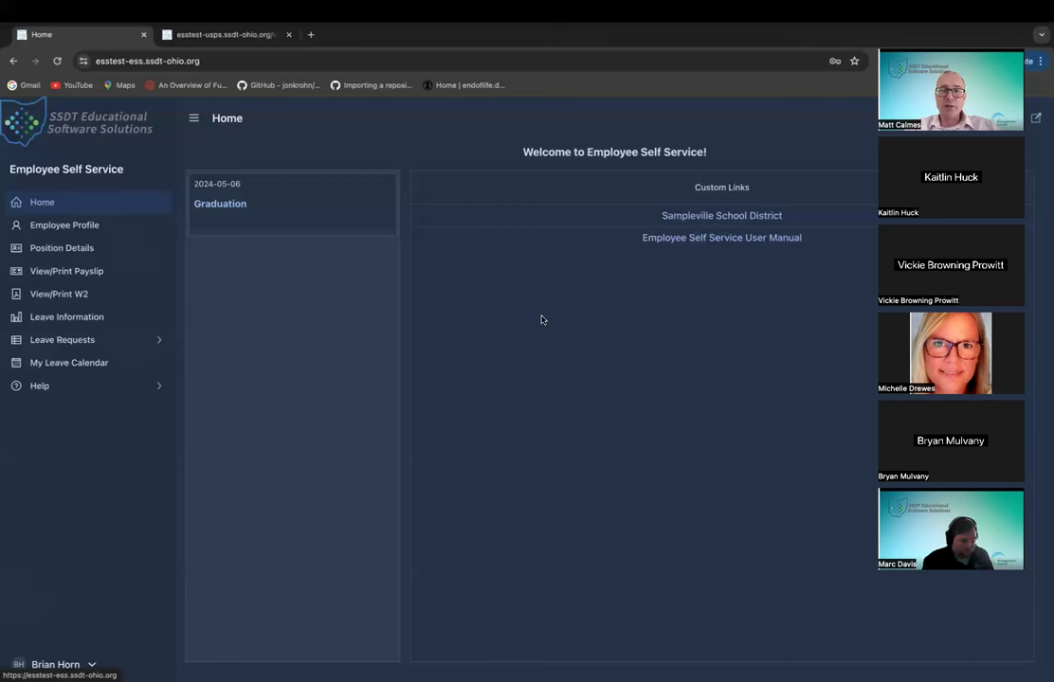
click(305, 210)
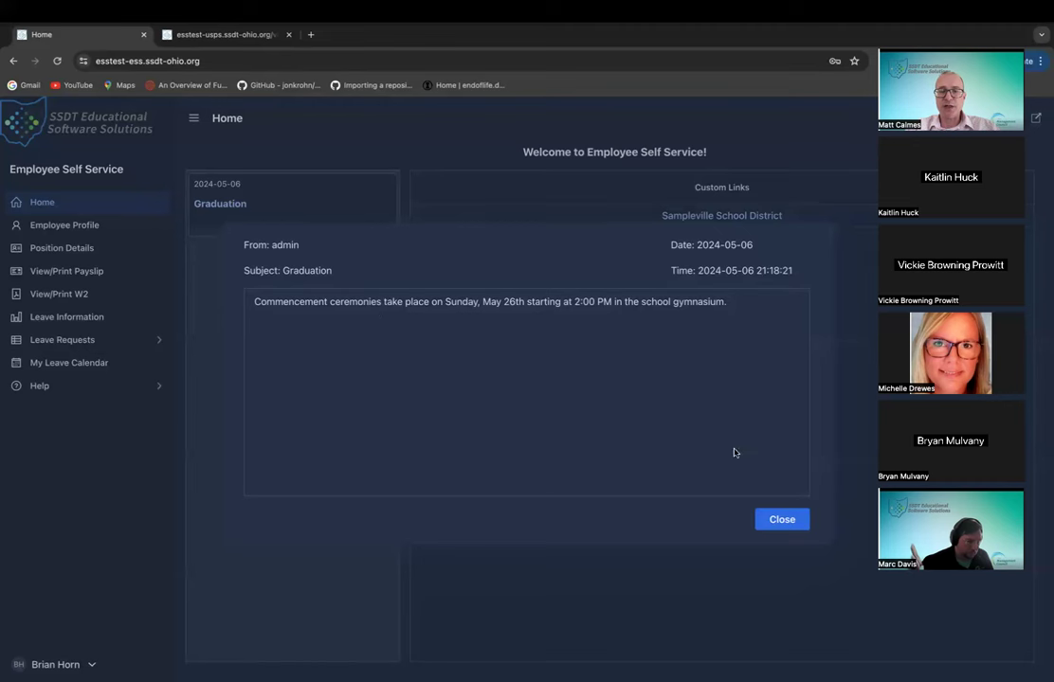
click(779, 520)
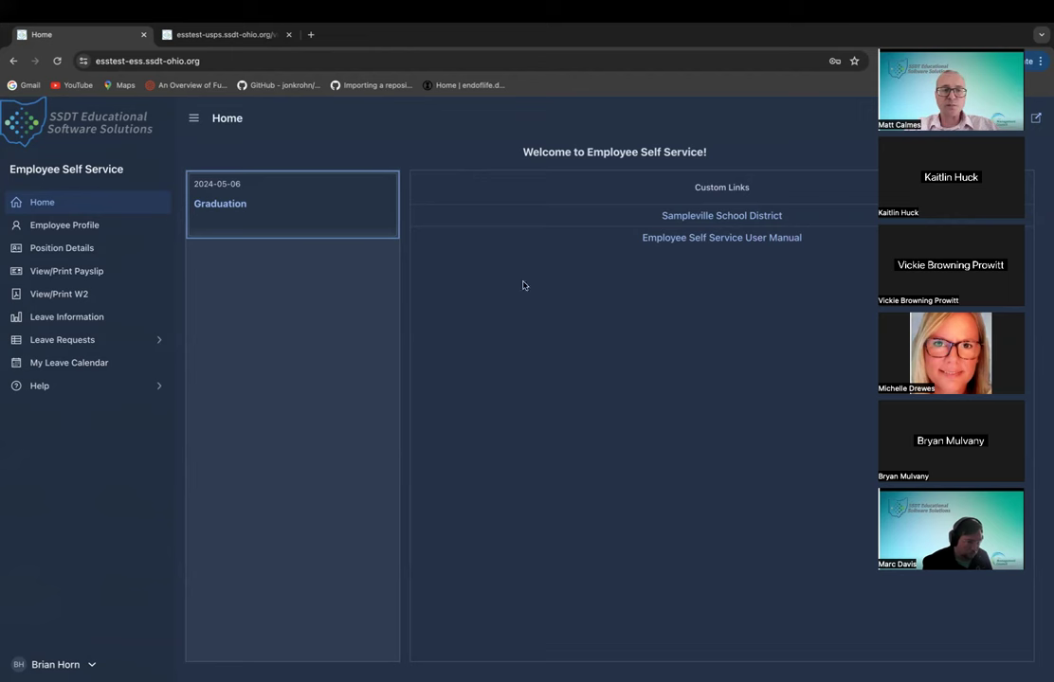
Review the Employee Profile's contact info, dates and qualifications sections, and return to its Profile section
click(89, 227)
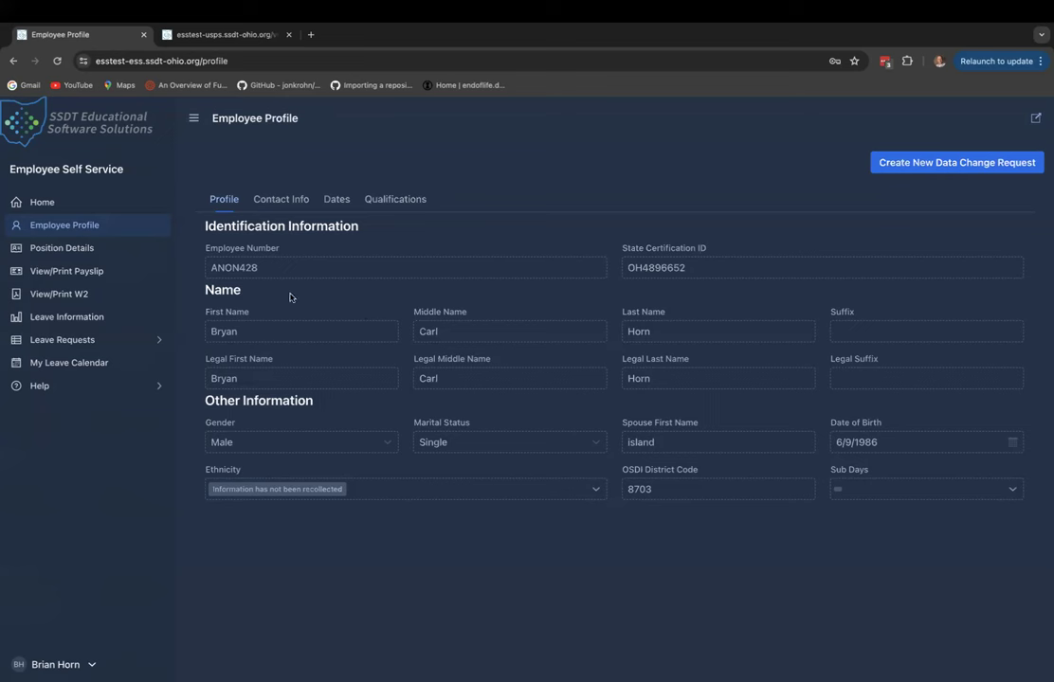
click(301, 201)
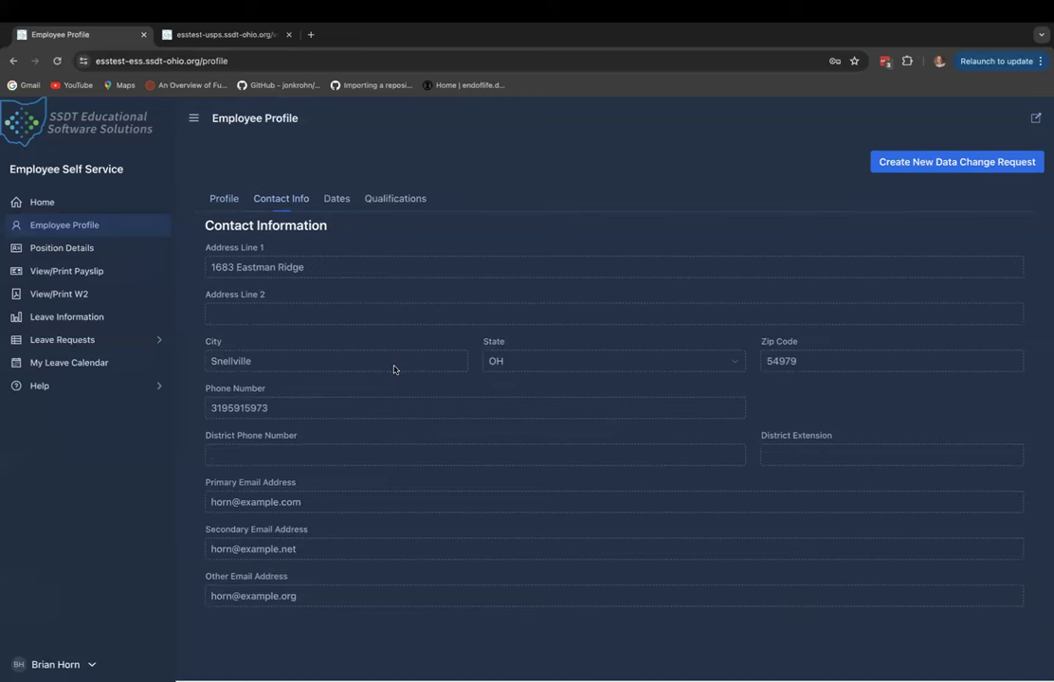
click(343, 204)
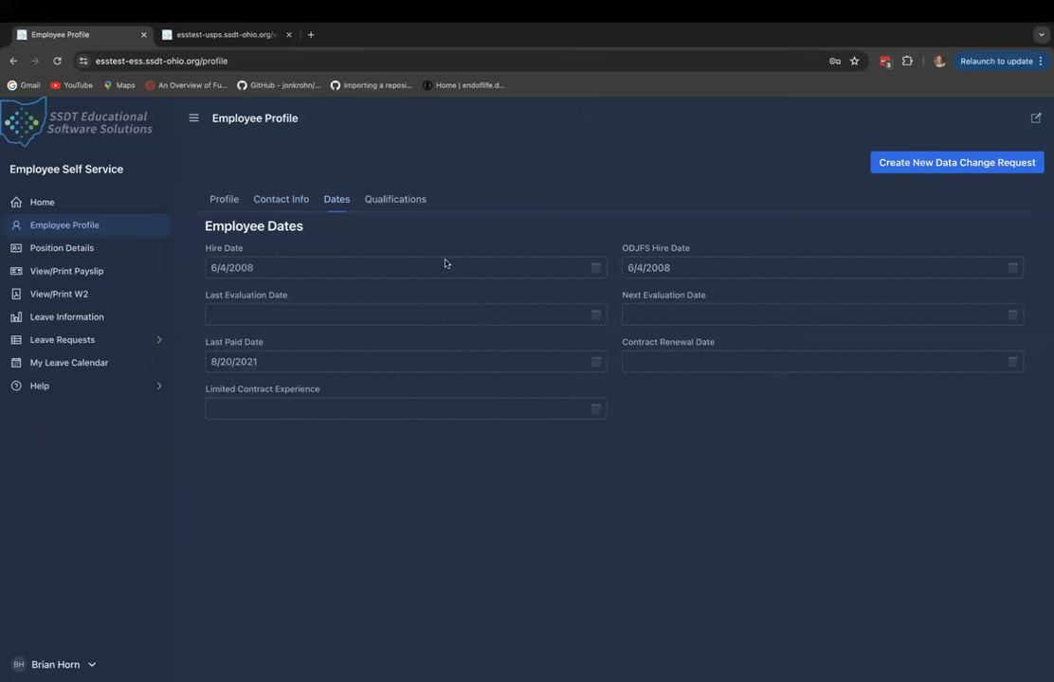
click(404, 202)
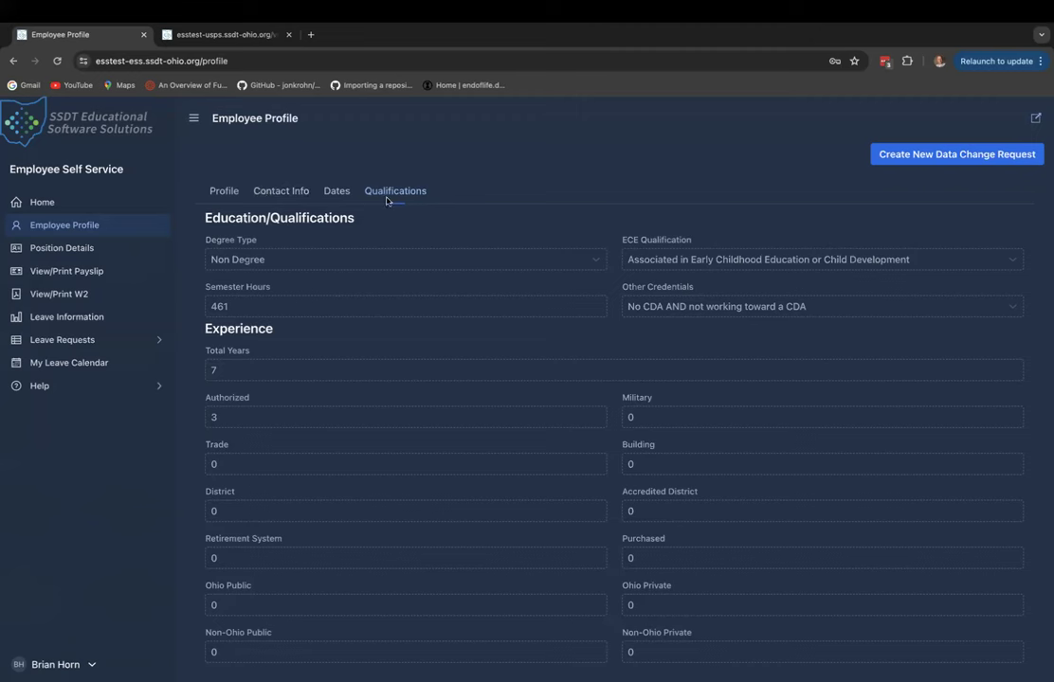
click(224, 194)
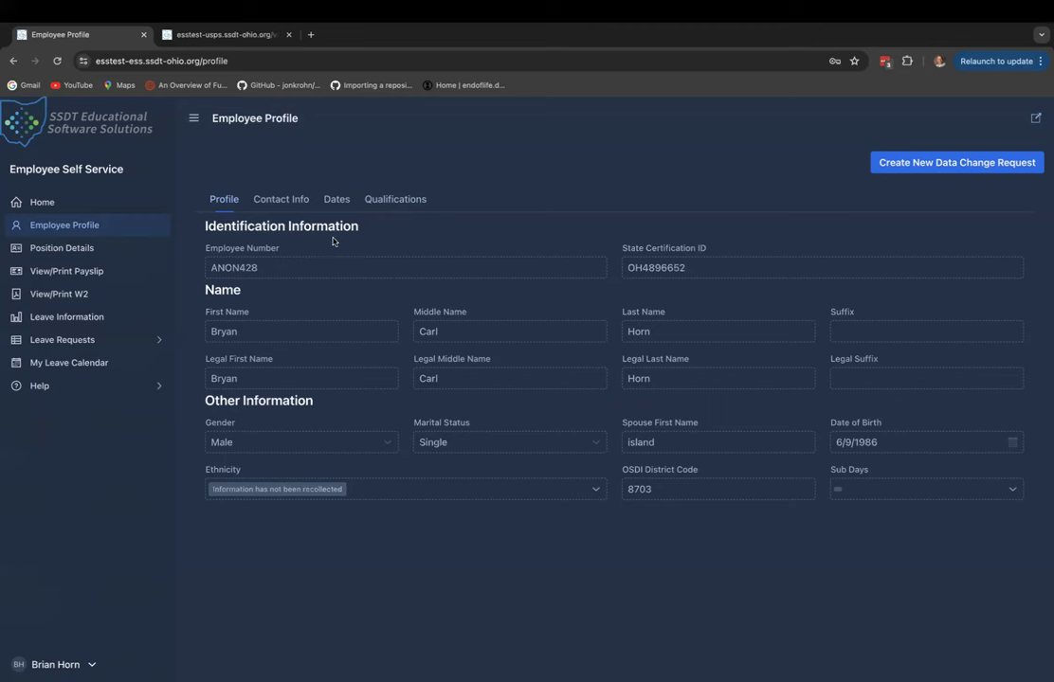
Open Position Details and expand the Custodian position to examine its job, contract and supervisor fields
click(83, 250)
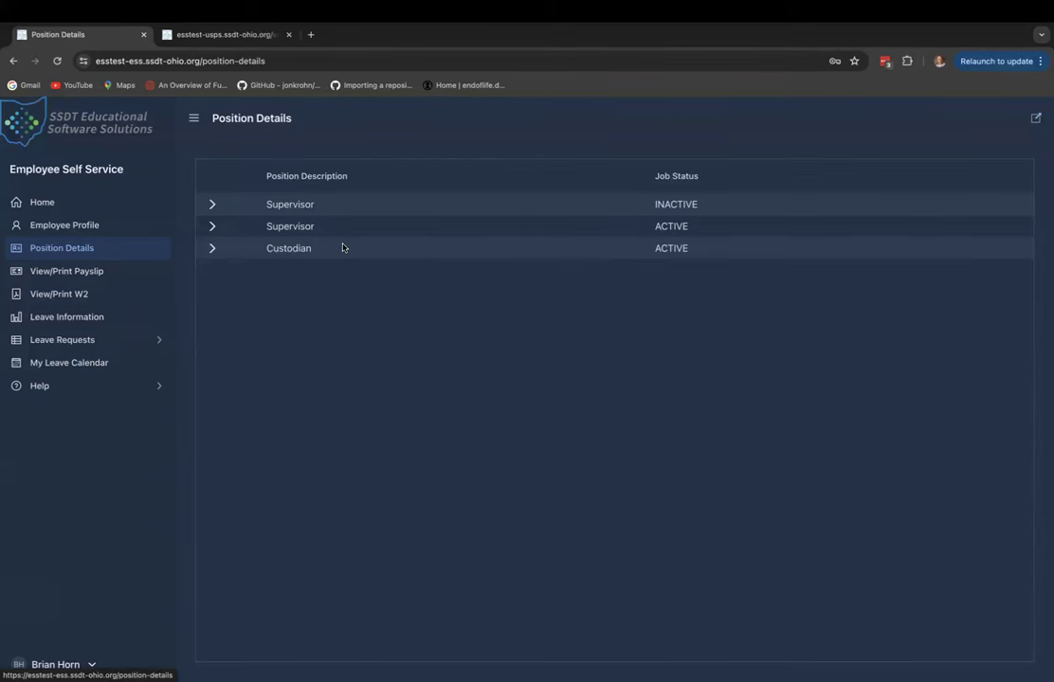
click(212, 250)
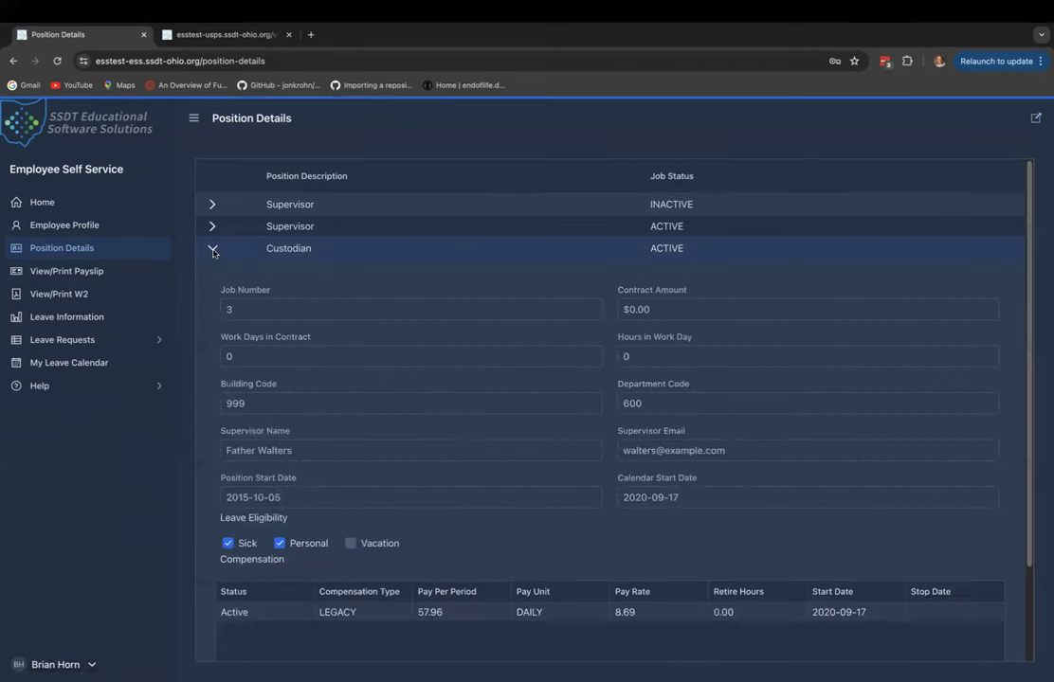
scroll(413, 328, down, 1)
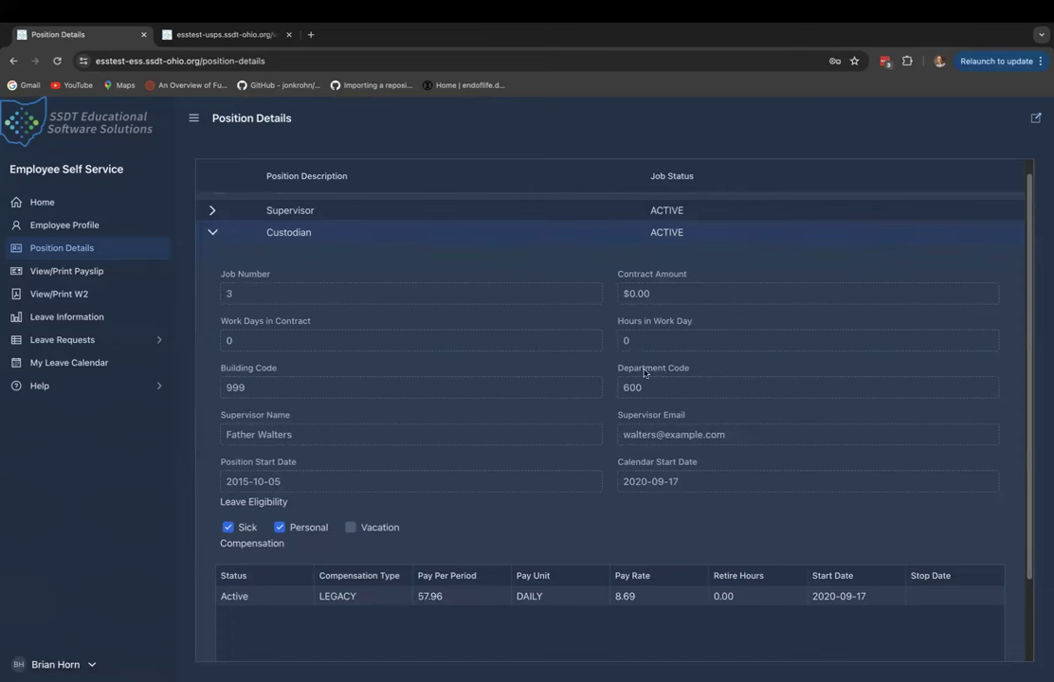
scroll(603, 427, down, 1)
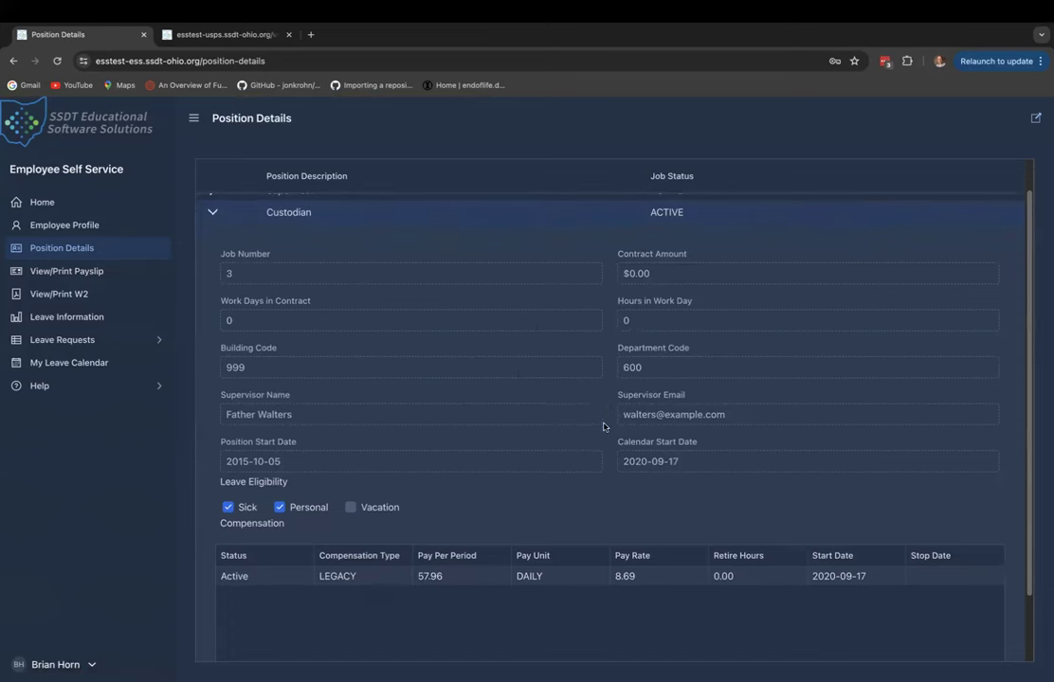
scroll(604, 426, up, 2)
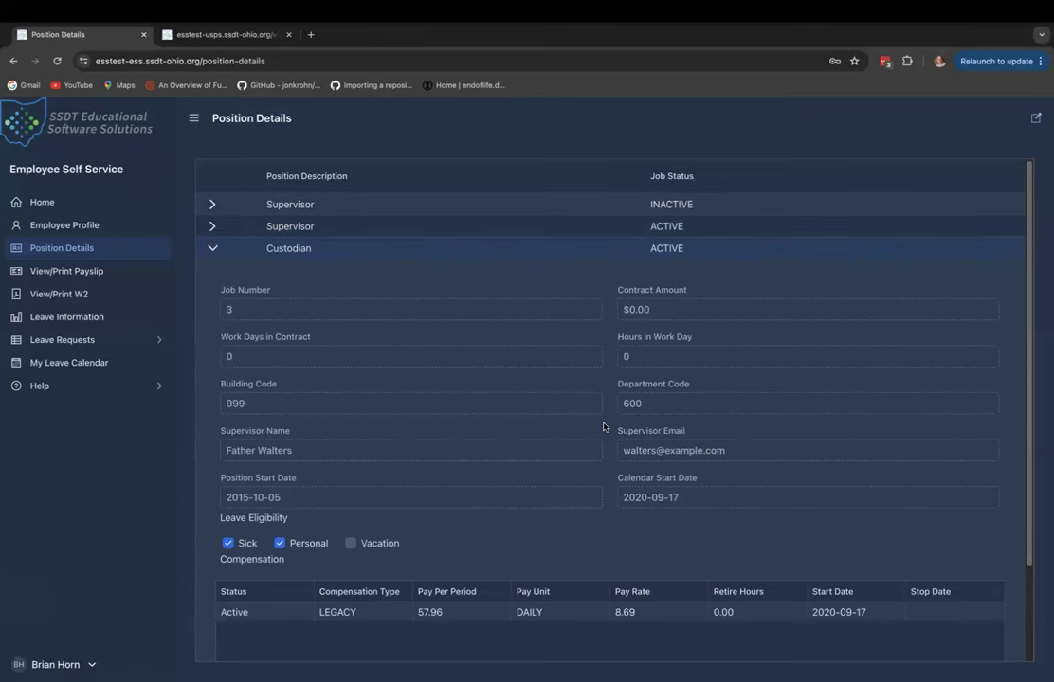
scroll(604, 426, down, 1)
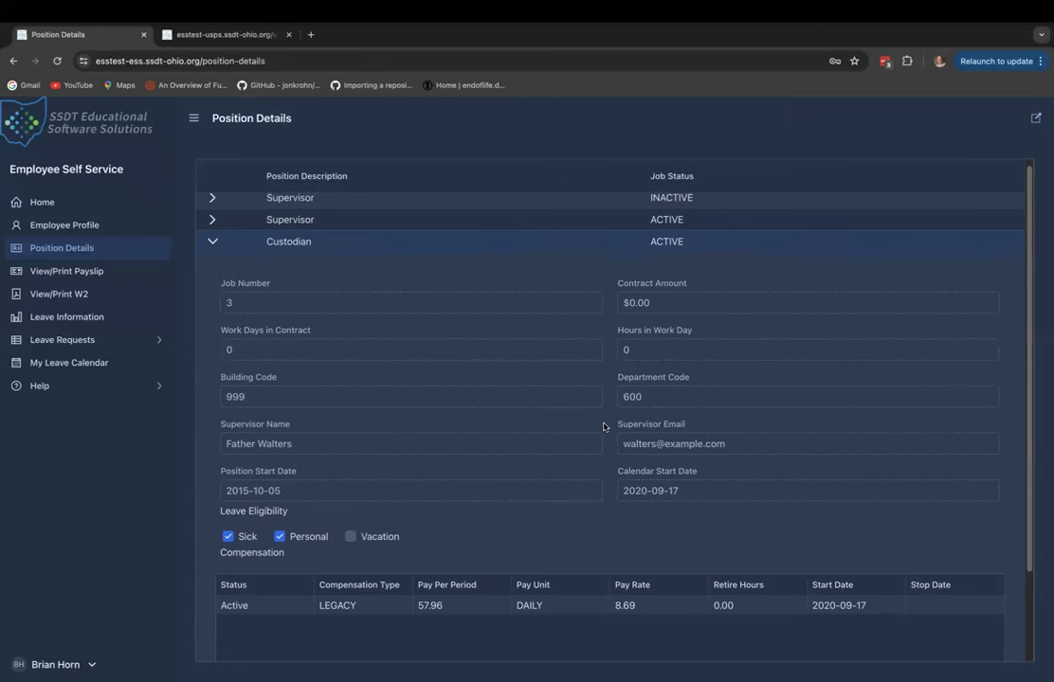
Examine the Custodian position's leave eligibility options and compensation table
scroll(603, 426, down, 3)
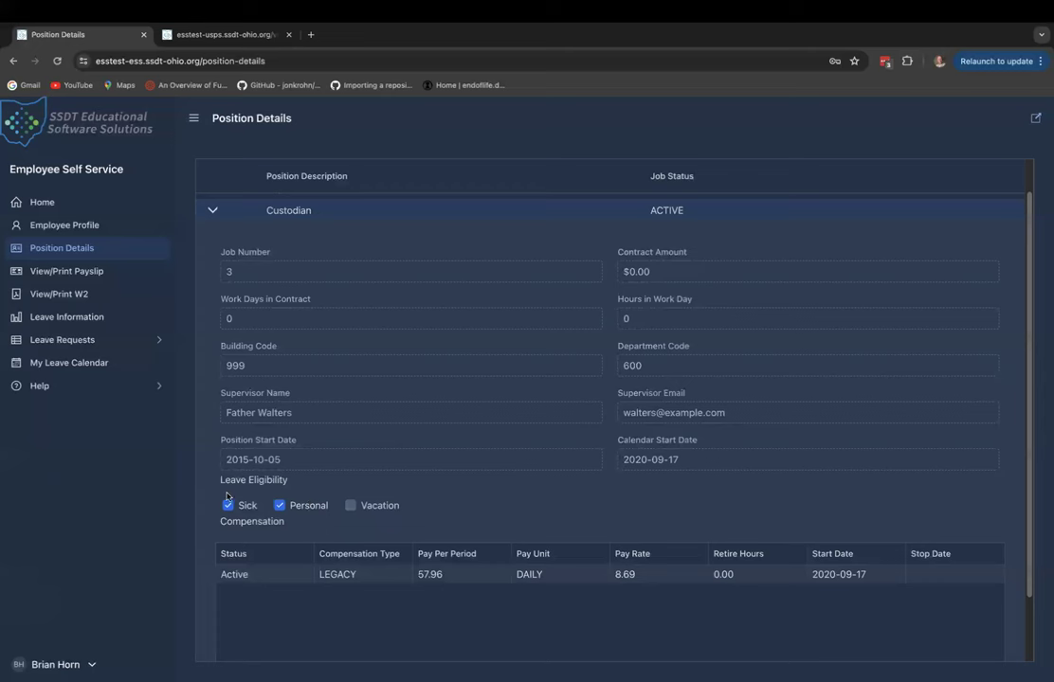
scroll(417, 512, down, 1)
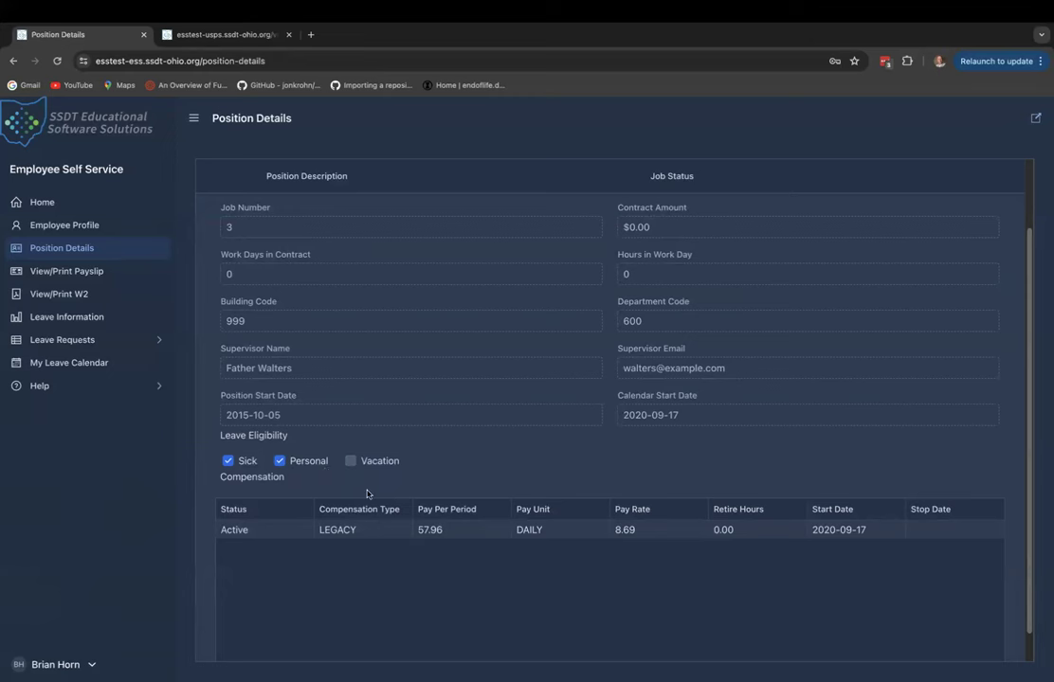
scroll(368, 493, down, 1)
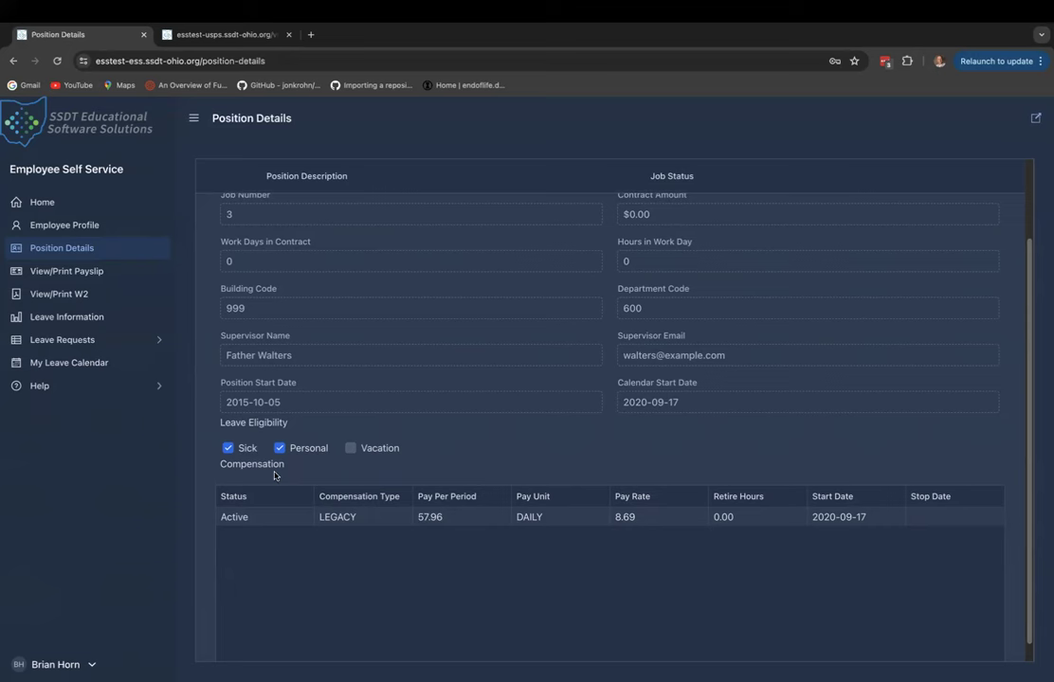
scroll(275, 475, down, 1)
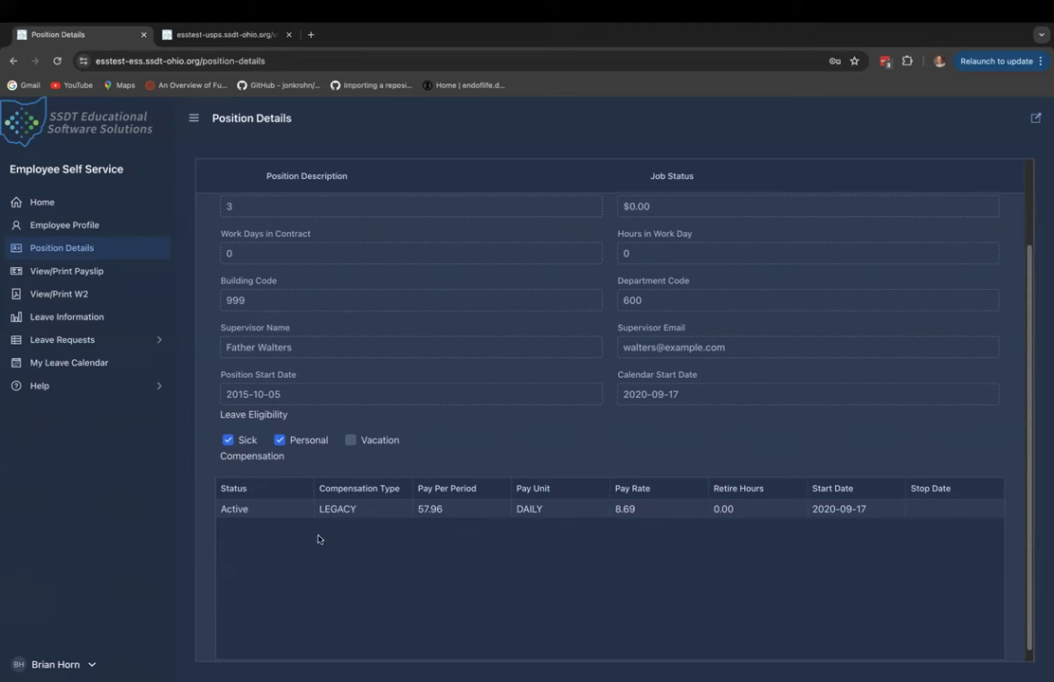
scroll(332, 540, up, 3)
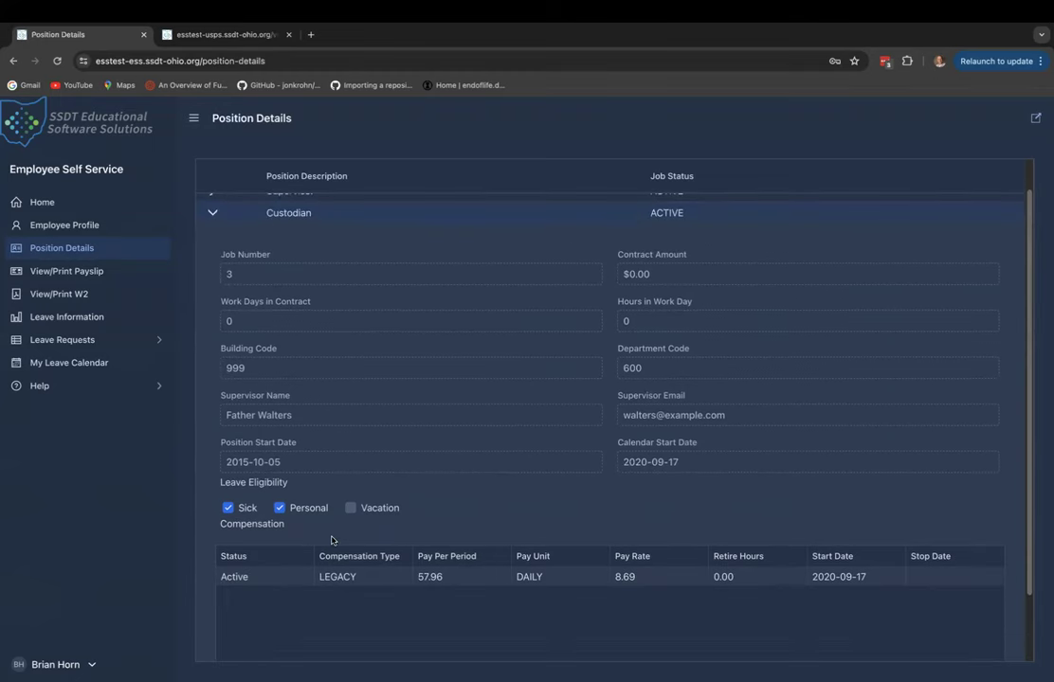
scroll(332, 540, down, 1)
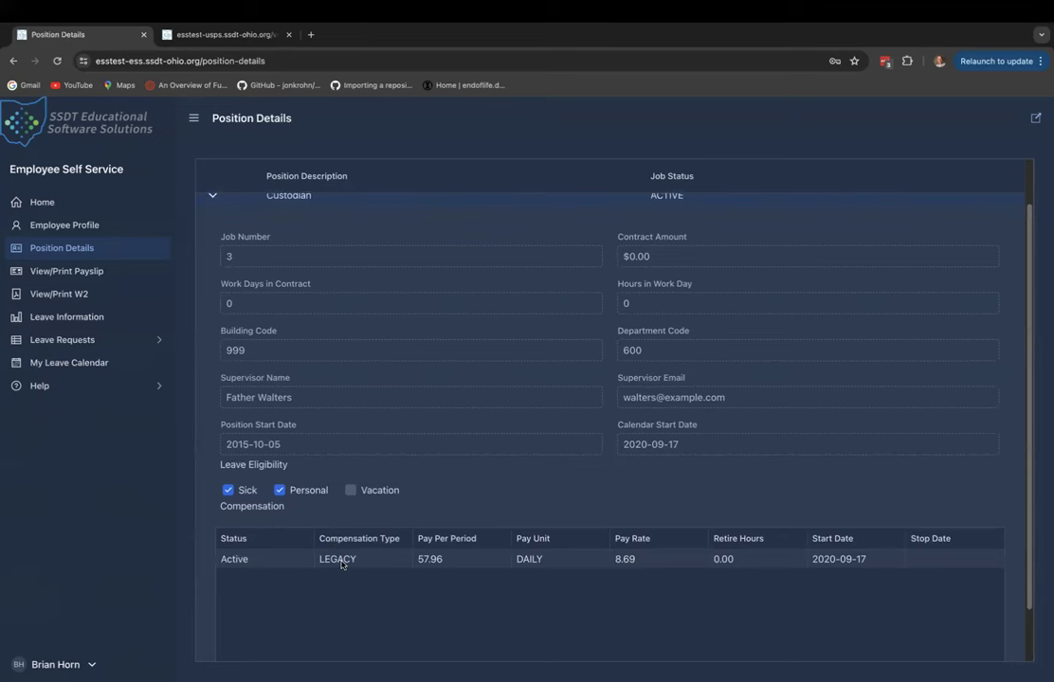
scroll(341, 564, down, 2)
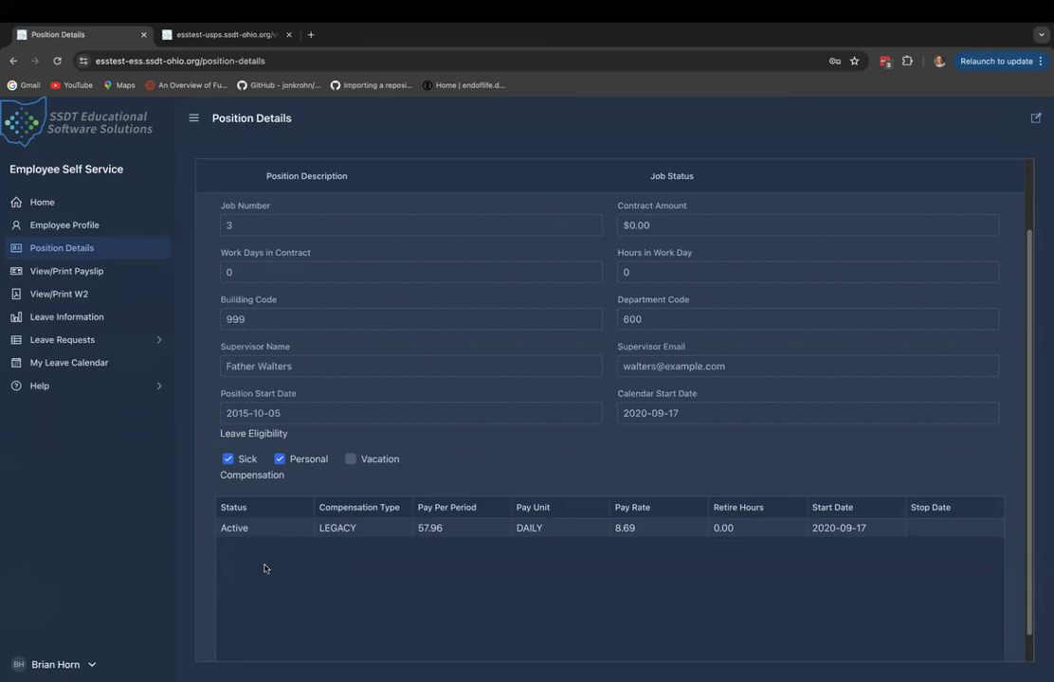
scroll(265, 568, up, 2)
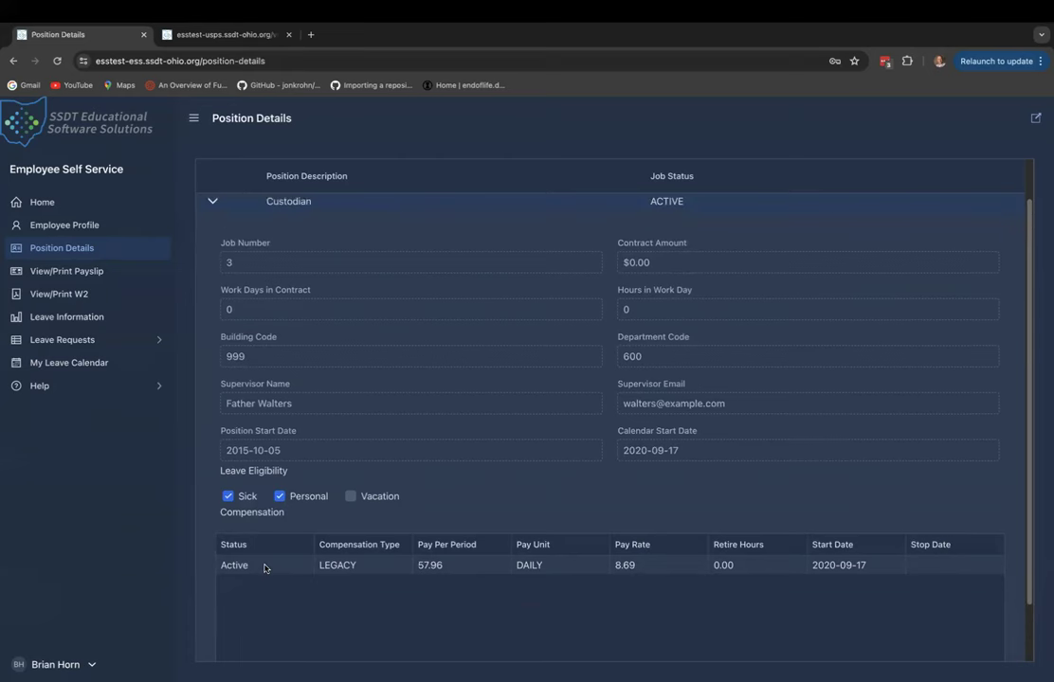
Collapse the Custodian position's details
scroll(265, 569, up, 1)
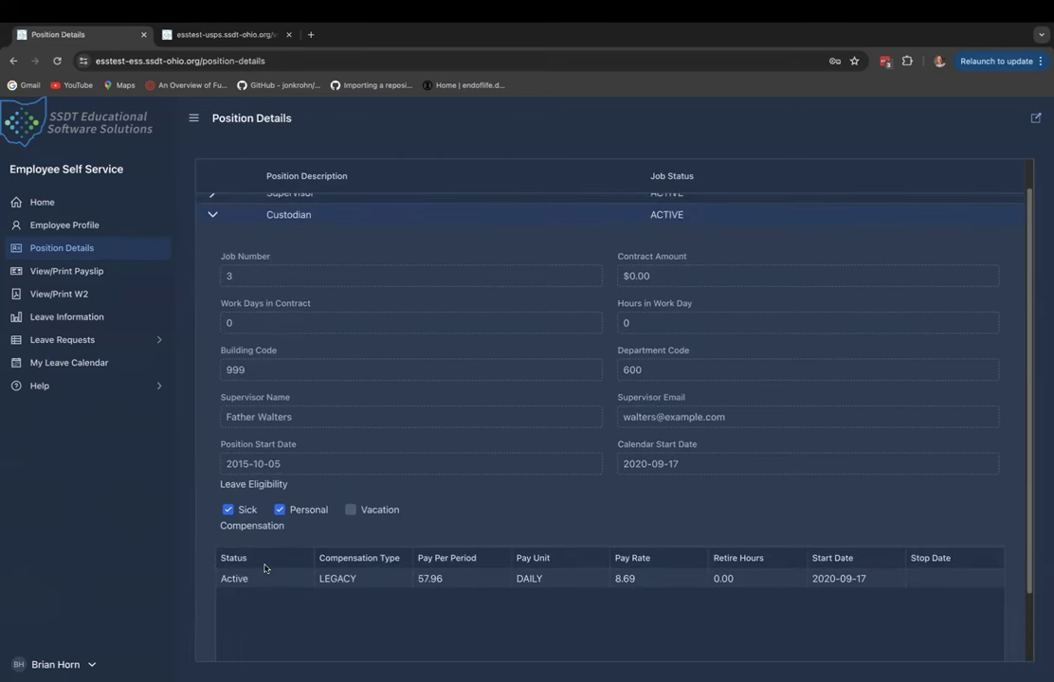
scroll(264, 568, up, 2)
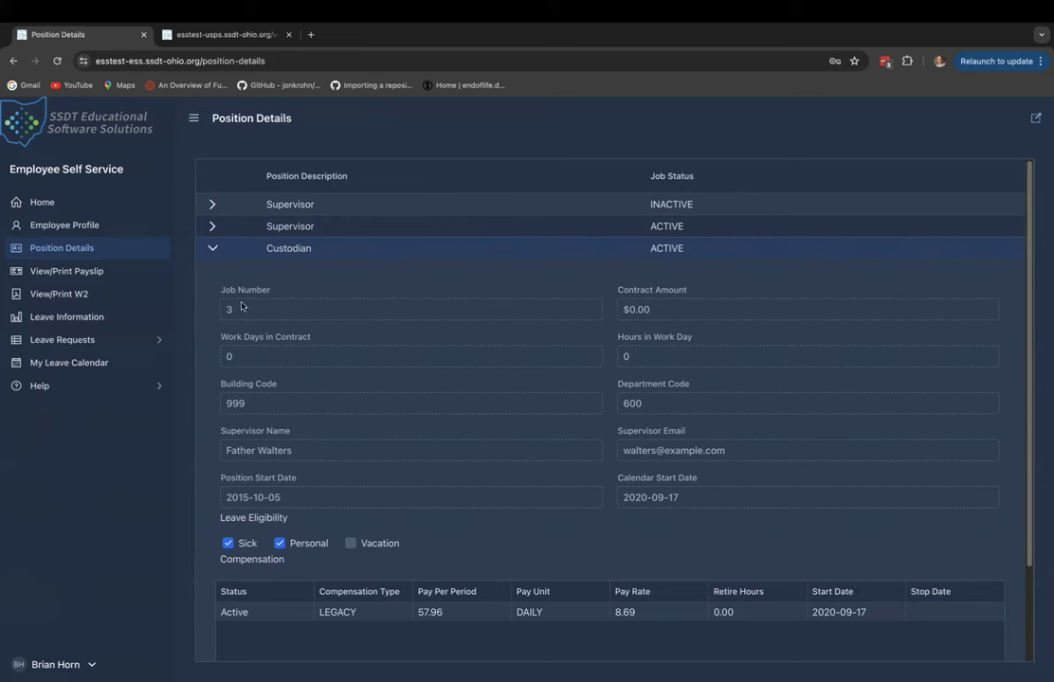
click(213, 250)
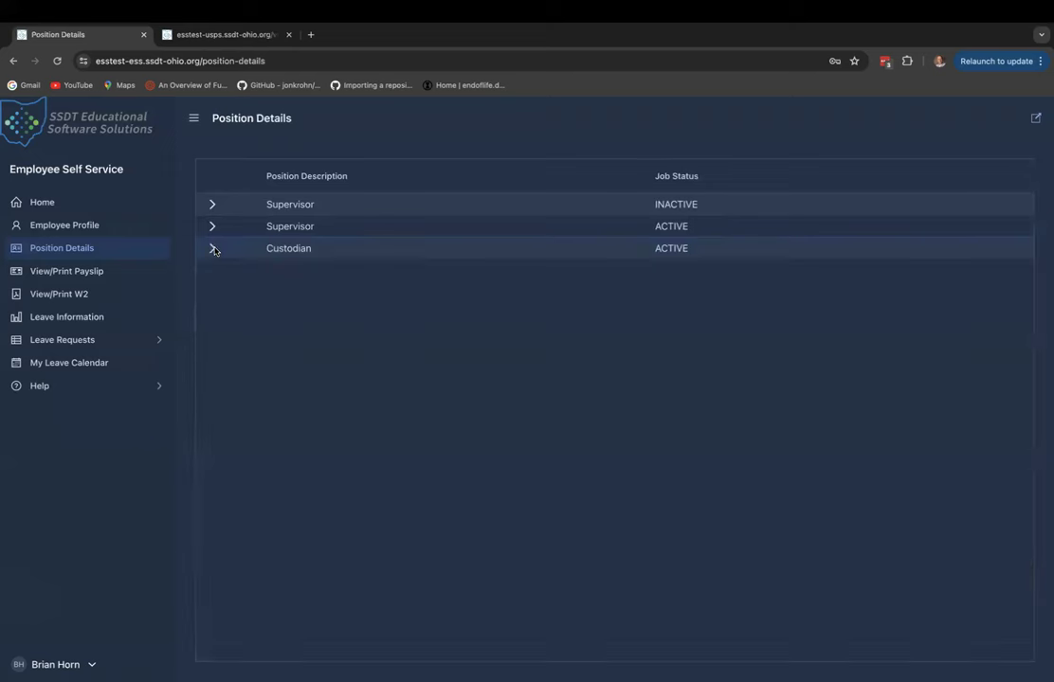
Review the View/Print Payslip list and the View/Print W2 page
click(92, 273)
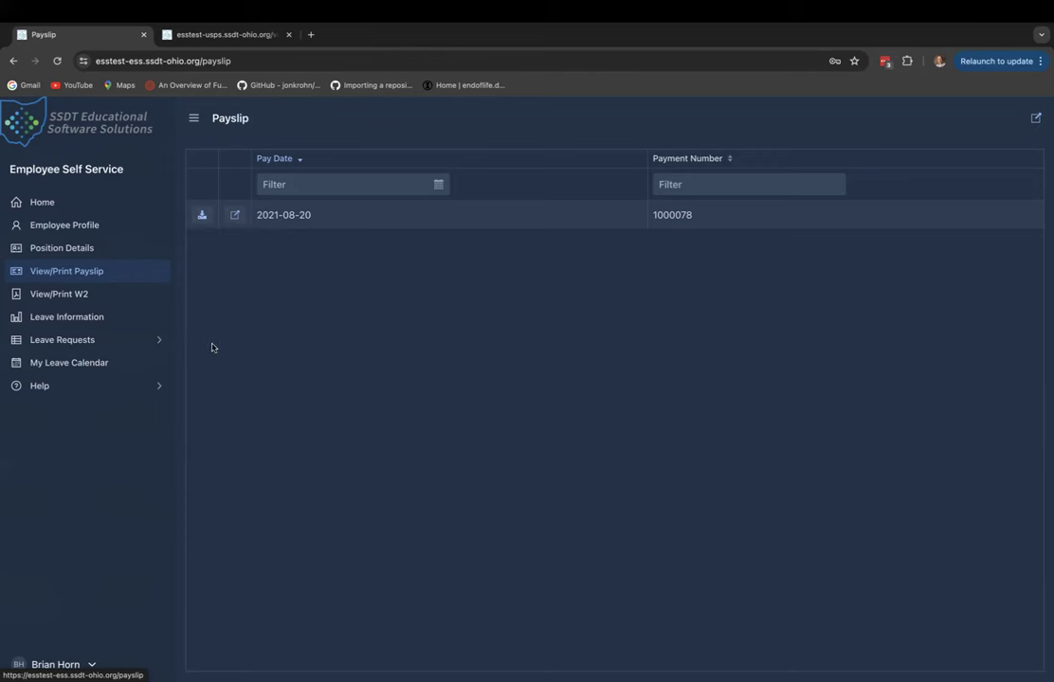
click(82, 297)
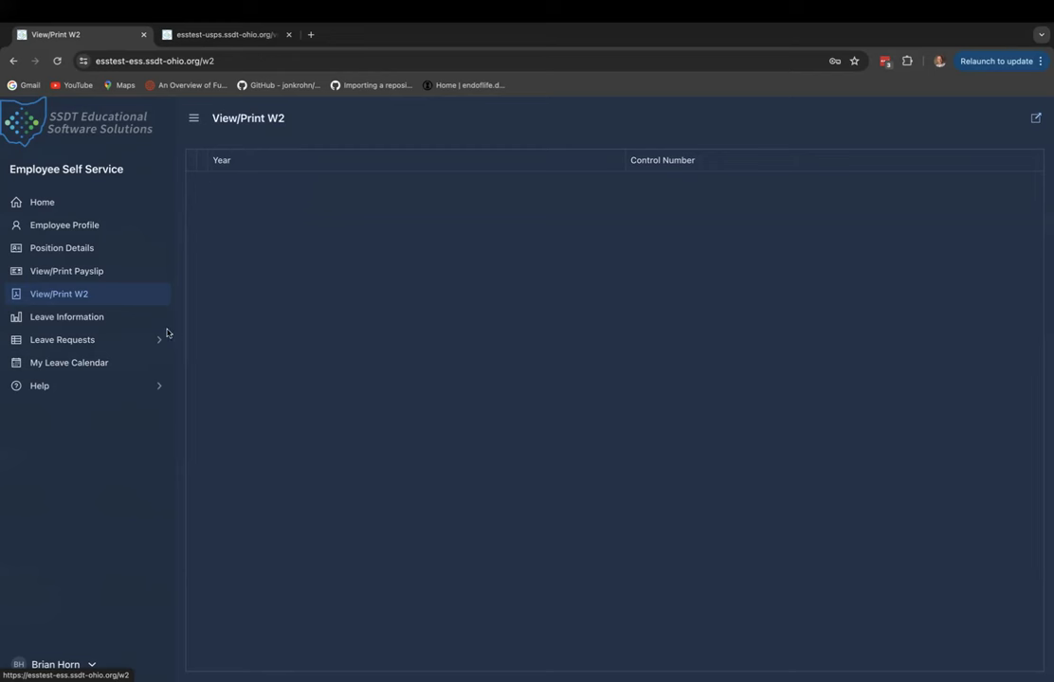
Examine the leave balances in Leave Information and bring up the Absences list
click(90, 322)
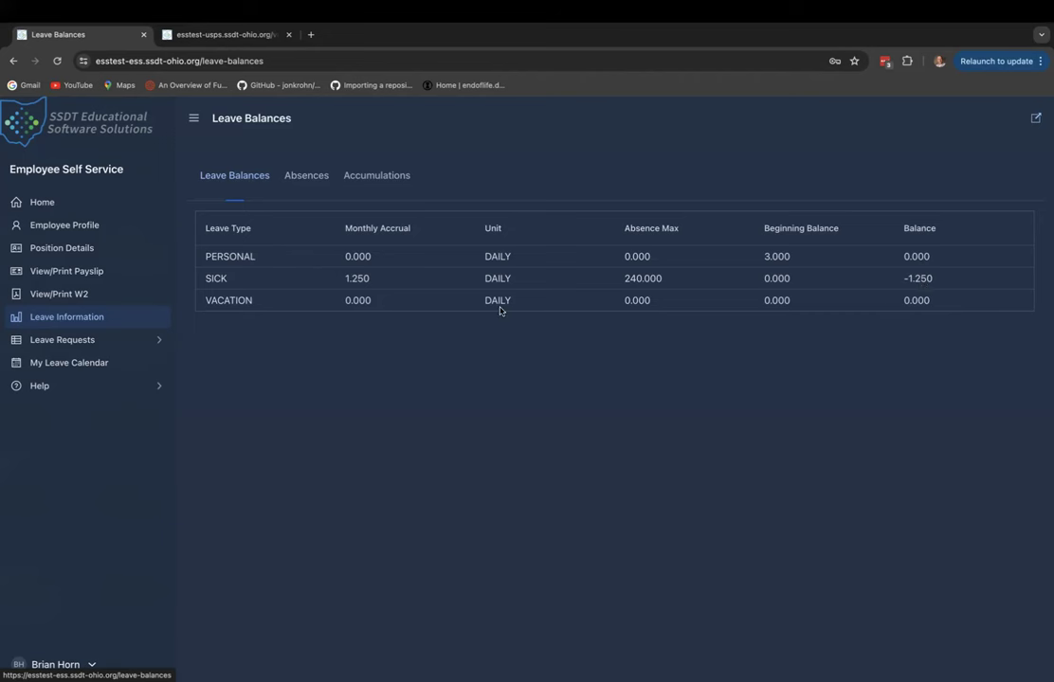
click(310, 177)
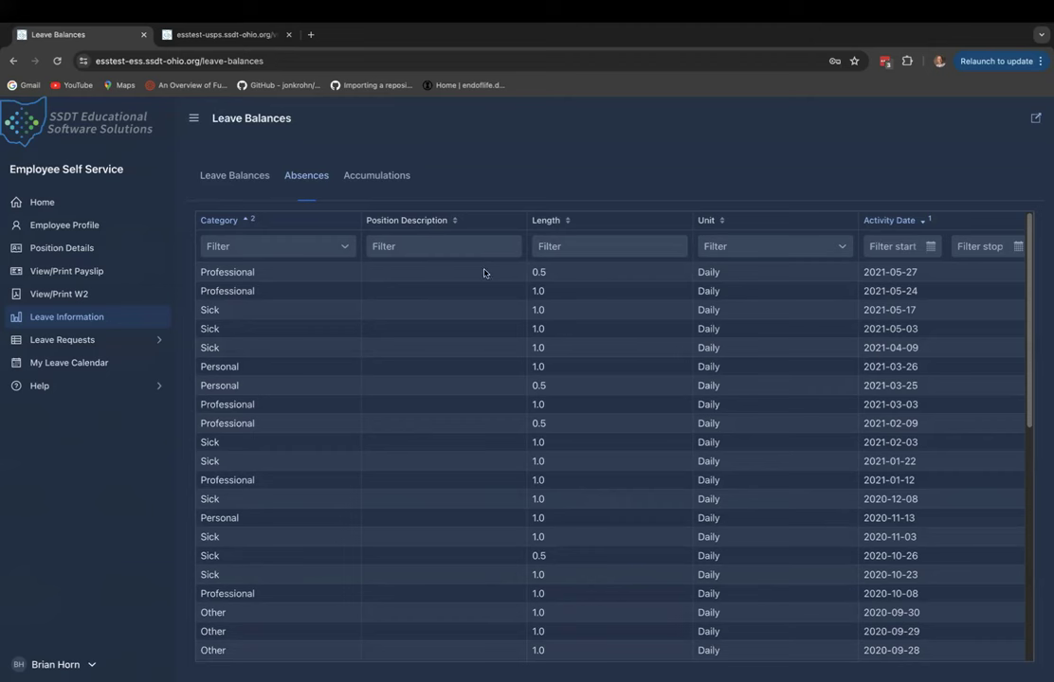
Filter the absences by the Vacation category, and switch the category filter to Professional
click(308, 249)
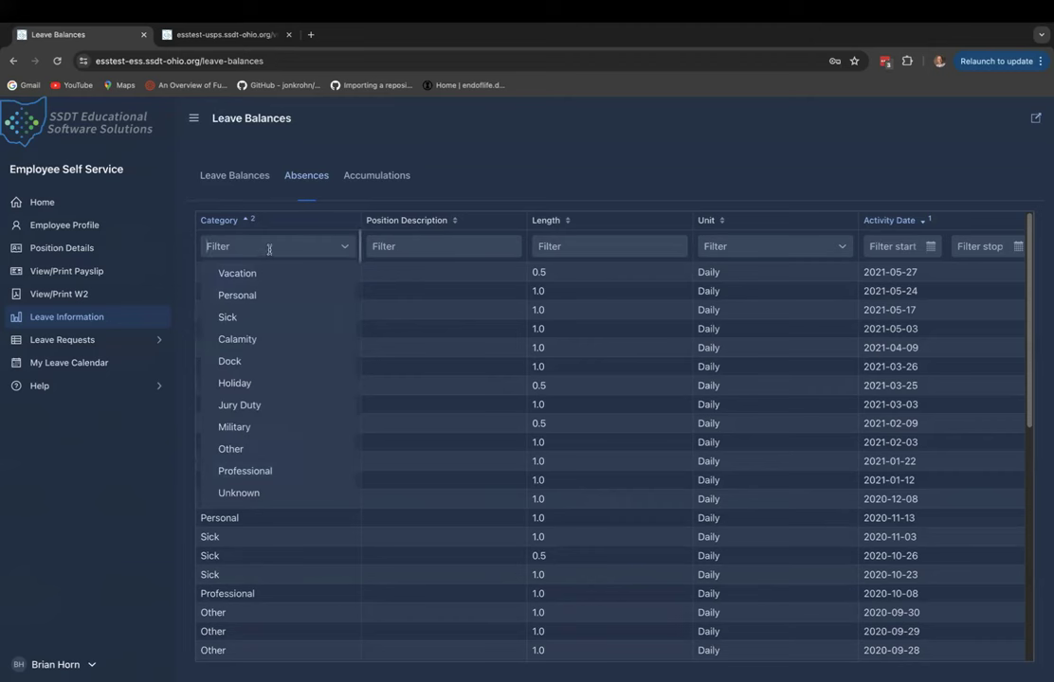
text(V)
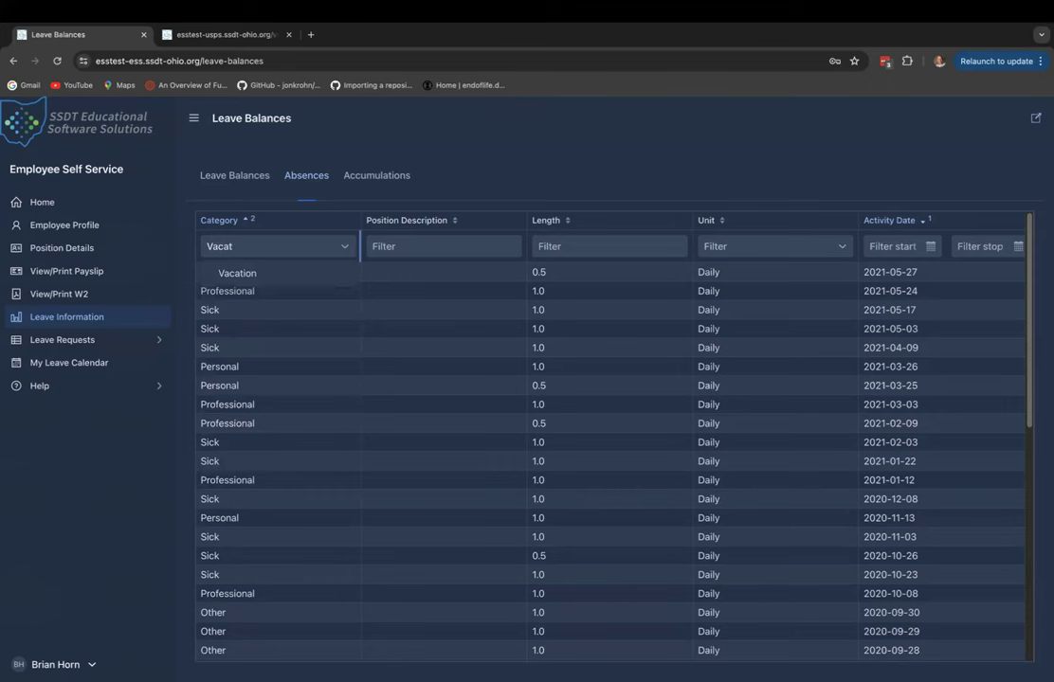
text(acat)
click(237, 273)
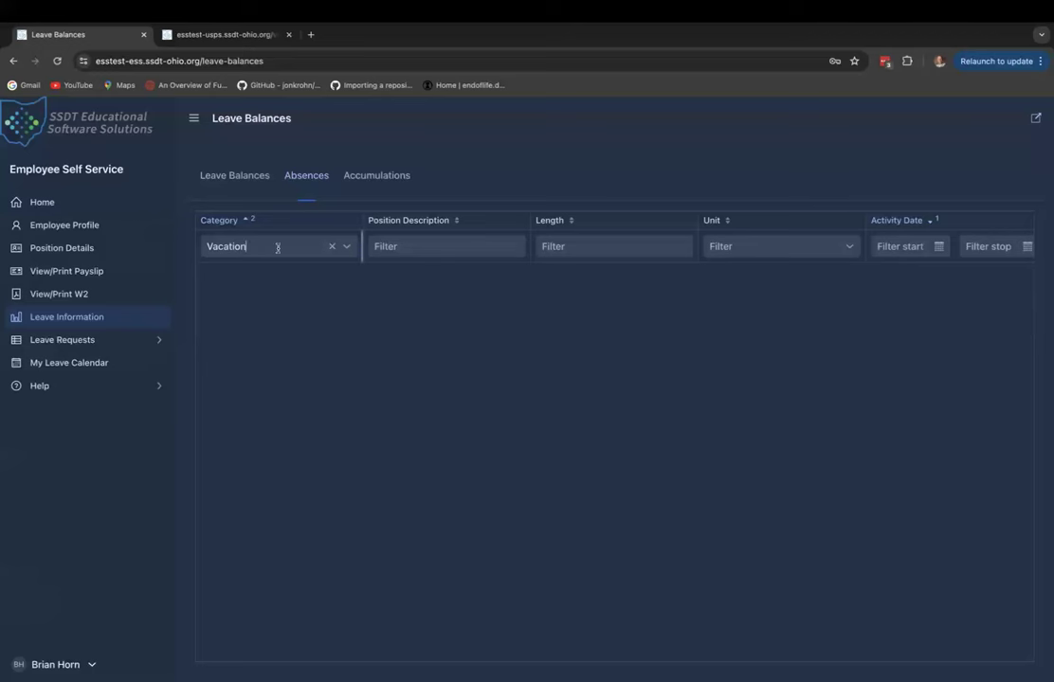
click(347, 246)
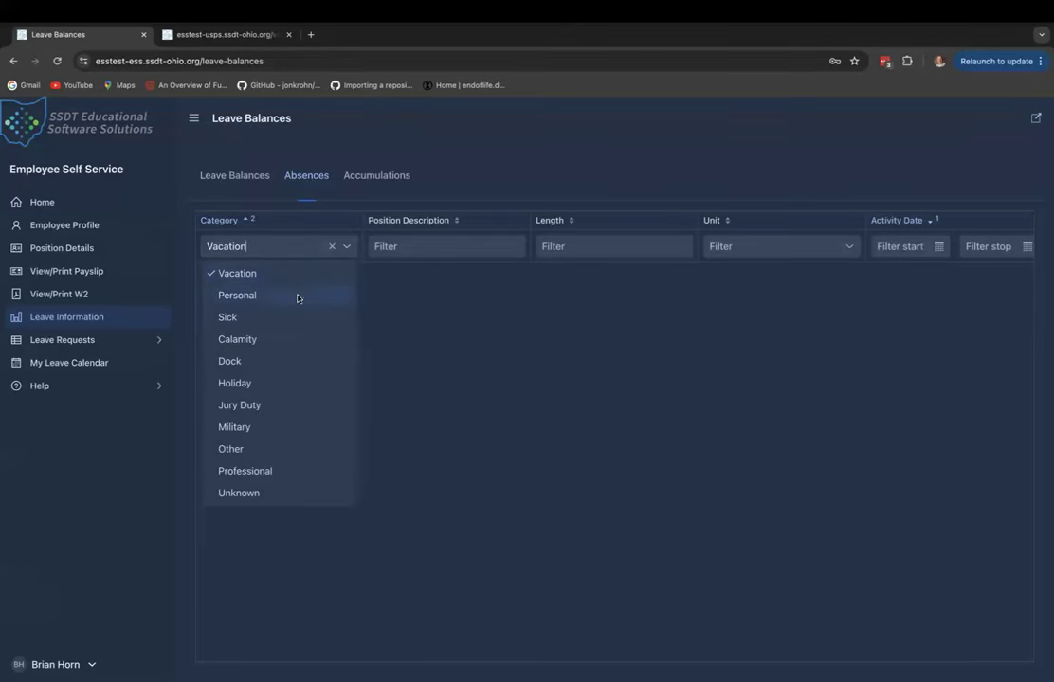
click(272, 470)
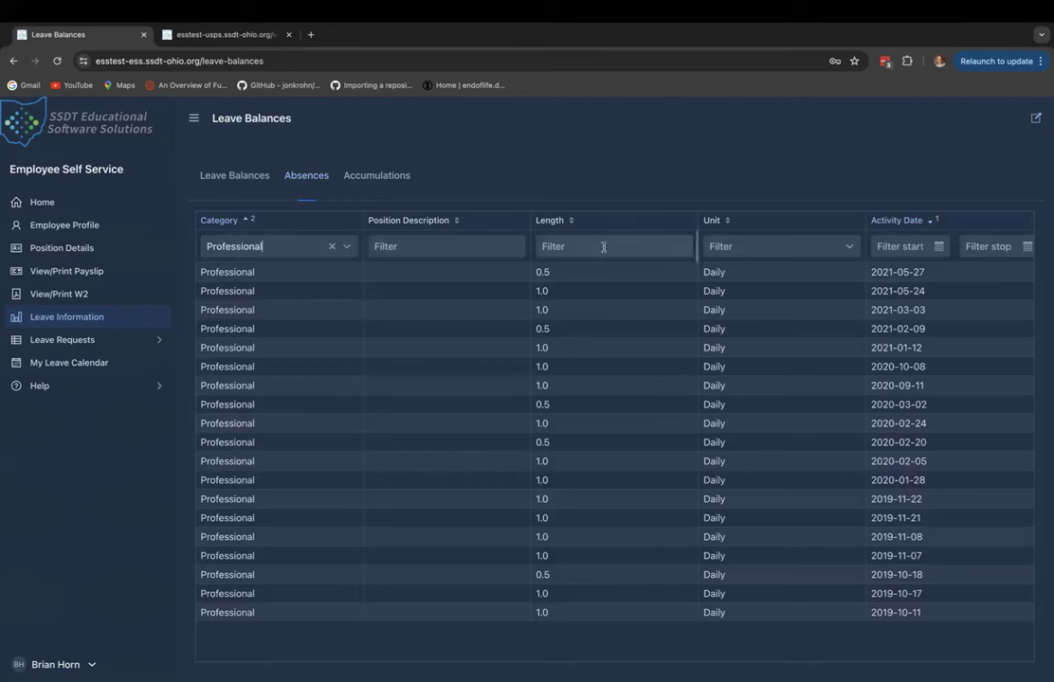
Browse the Activity Date start calendar and filter the absences from May 10, 2024
click(940, 247)
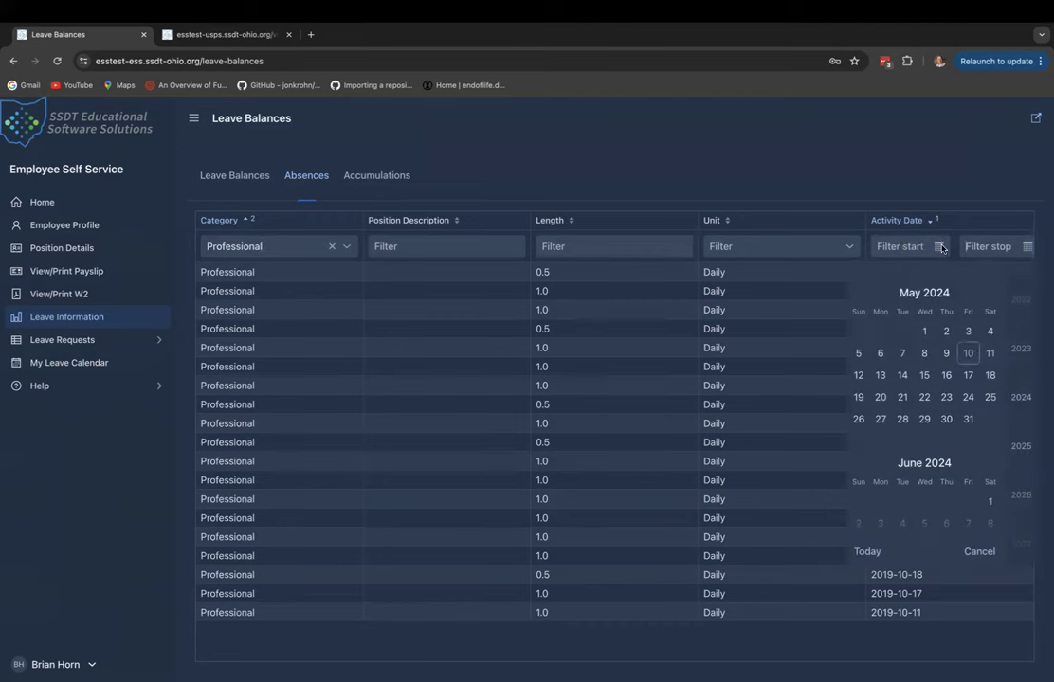
click(940, 247)
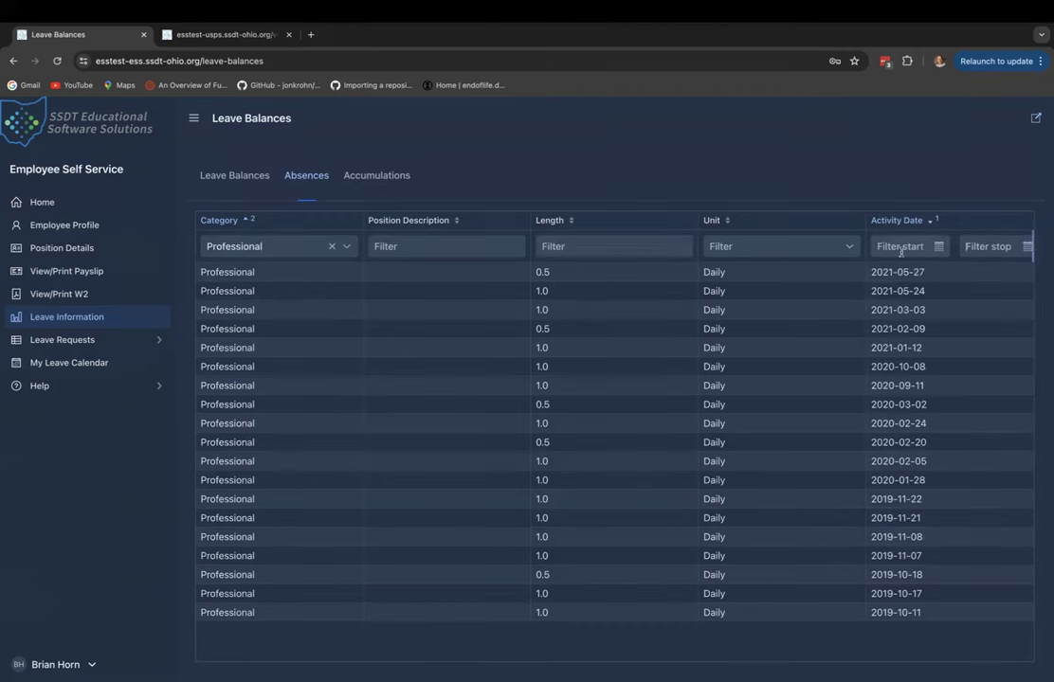
click(906, 242)
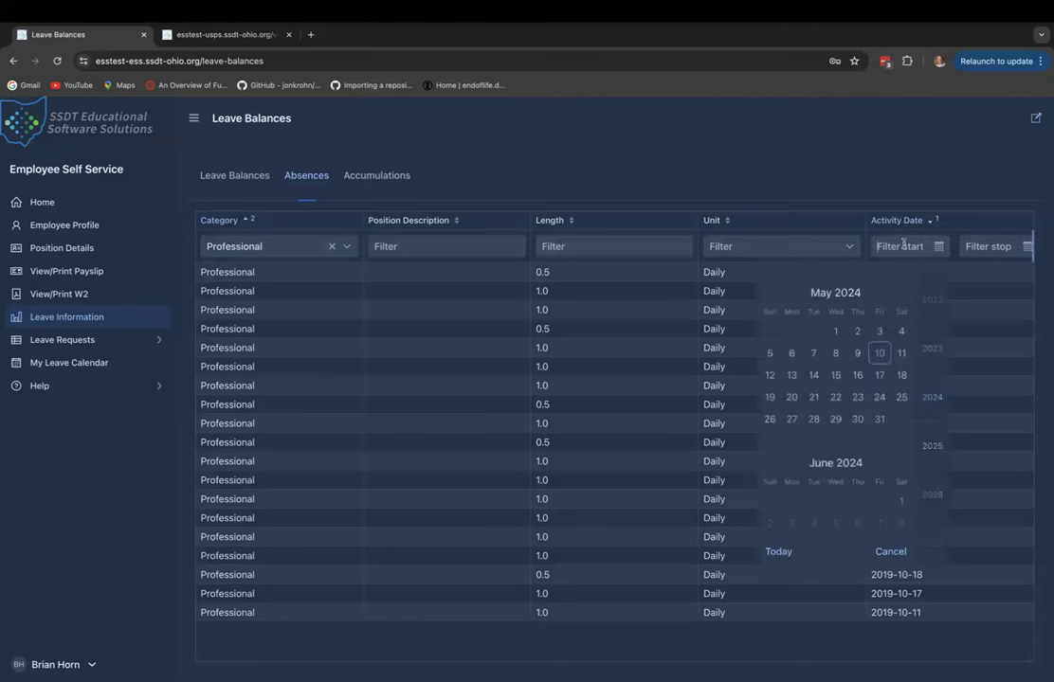
click(908, 198)
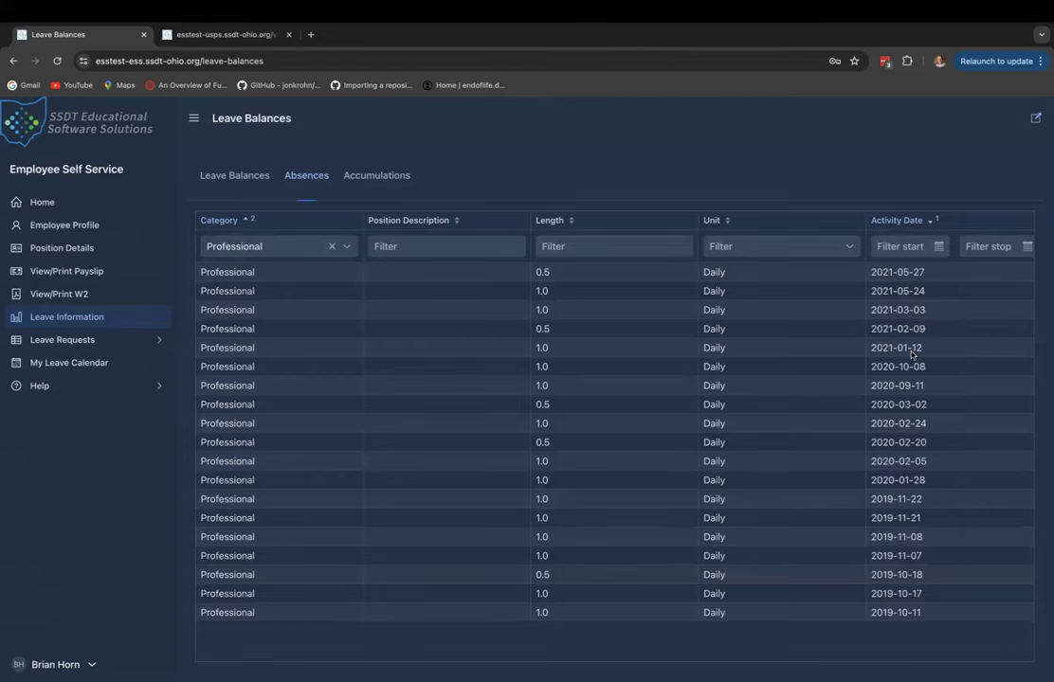
click(896, 247)
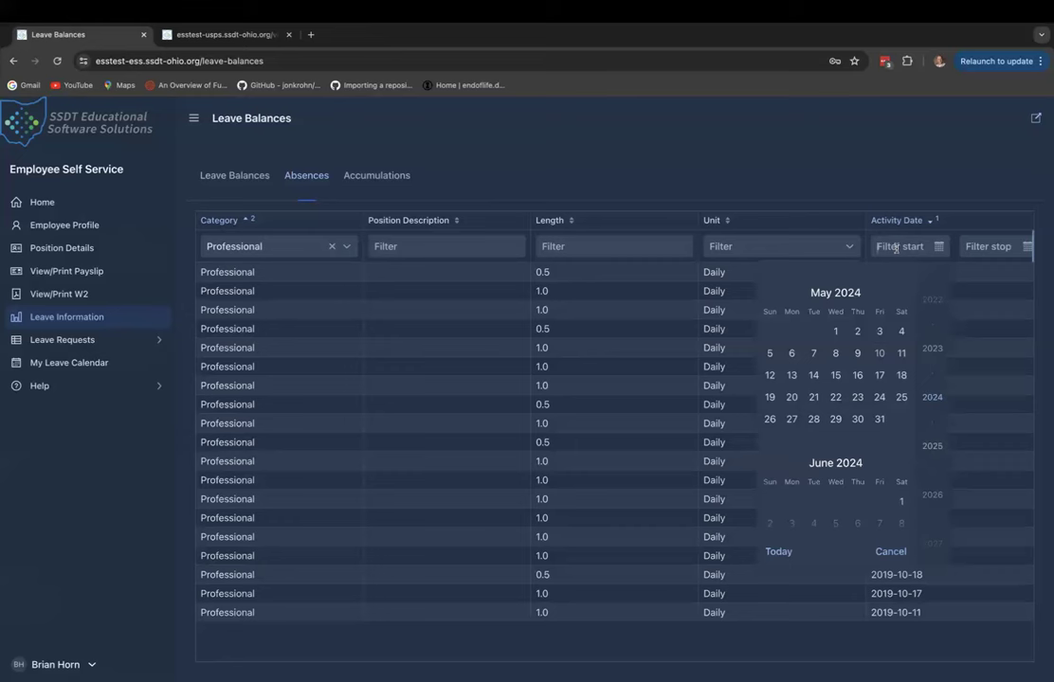
scroll(854, 455, down, 1)
scroll(854, 451, up, 10)
scroll(853, 451, down, 2)
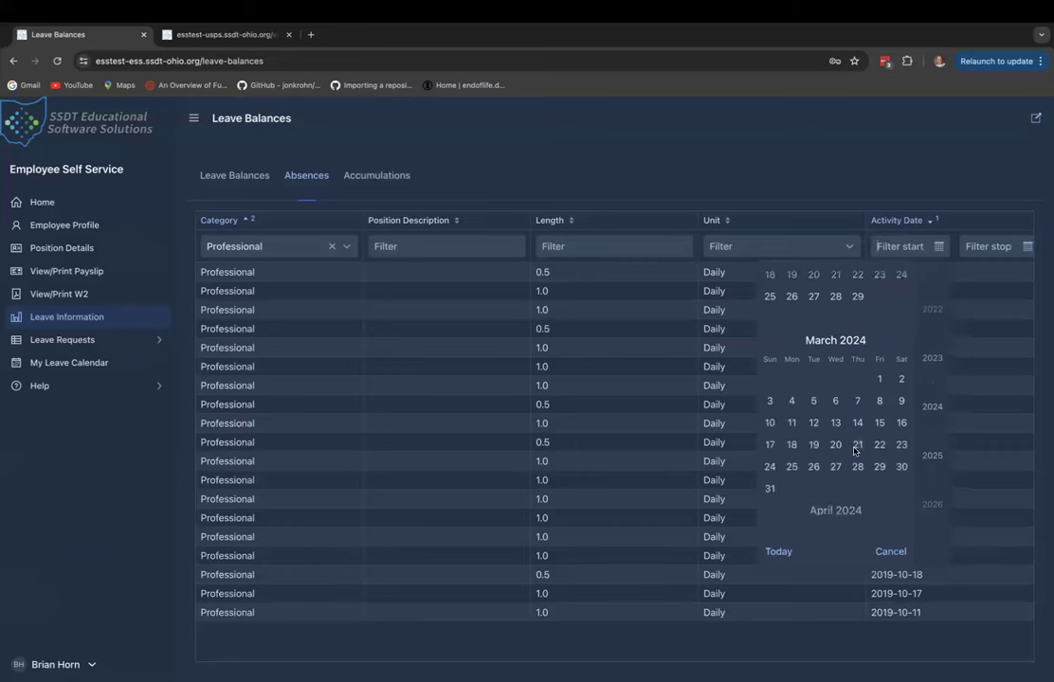
scroll(856, 451, down, 8)
scroll(843, 407, up, 3)
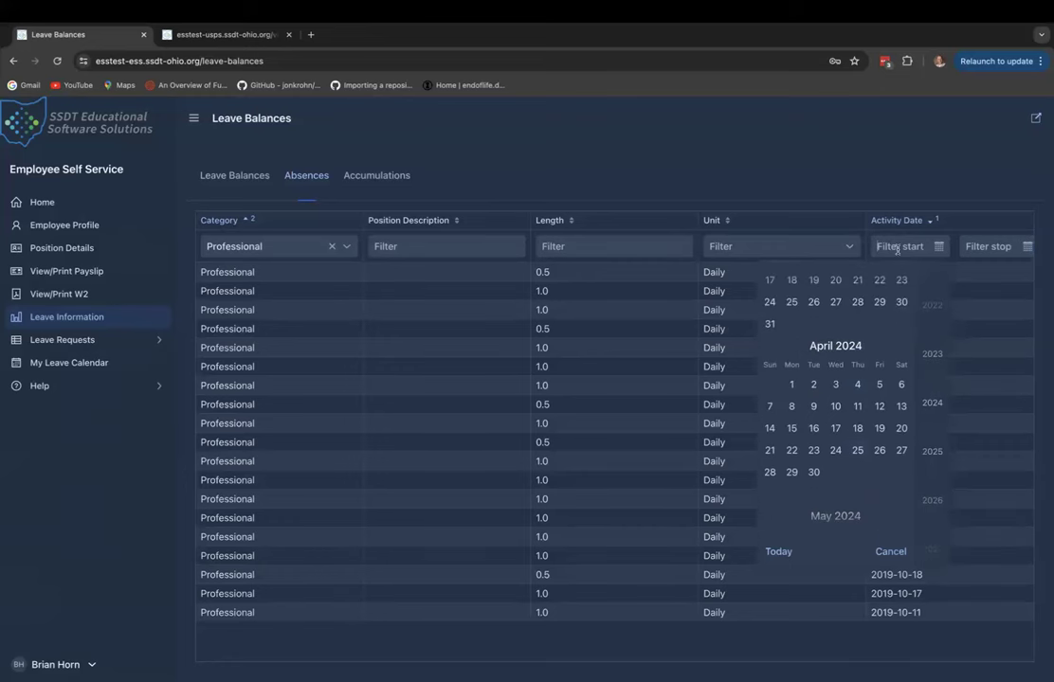
click(924, 170)
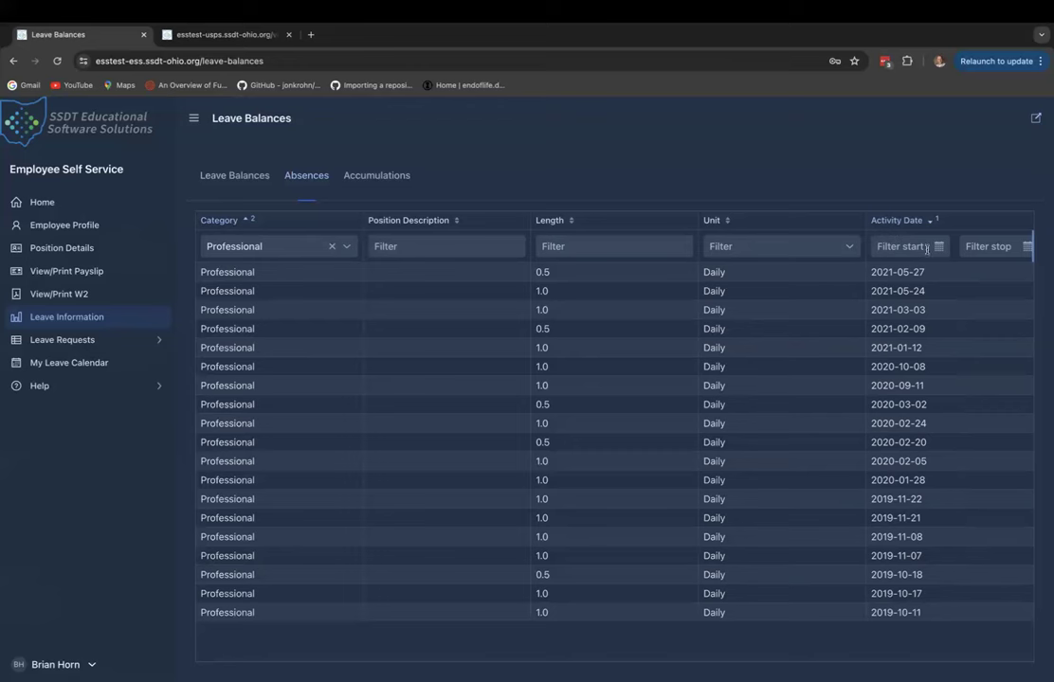
click(897, 245)
click(879, 353)
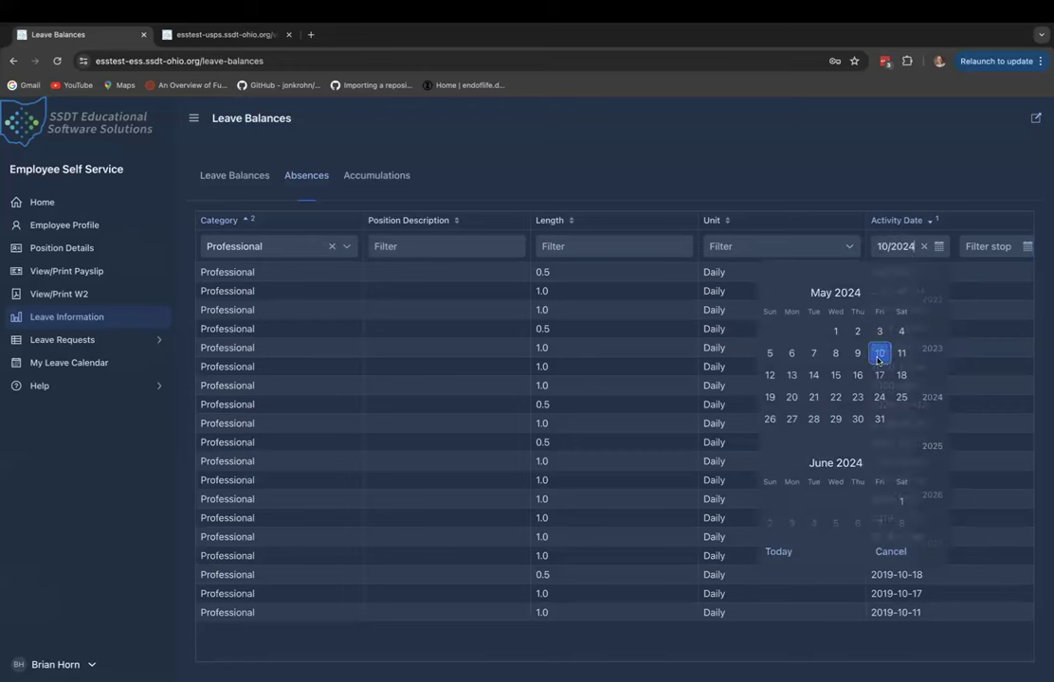
Replace the Activity Date start filter with 01/01/2021
click(914, 246)
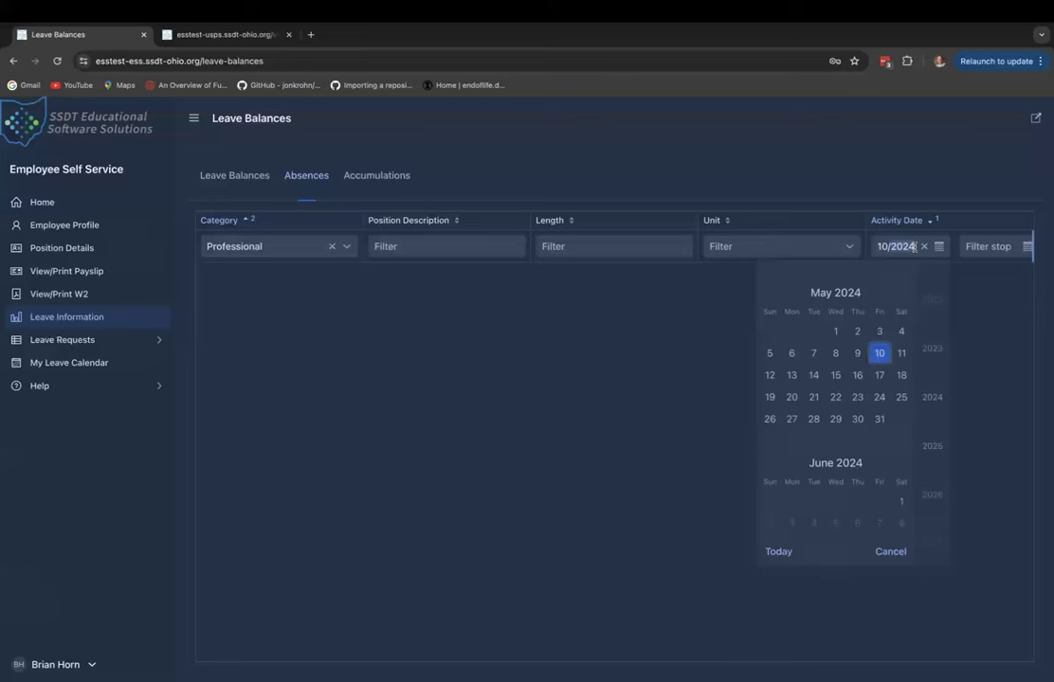
key(ctrl+a)
key(BackSpace)
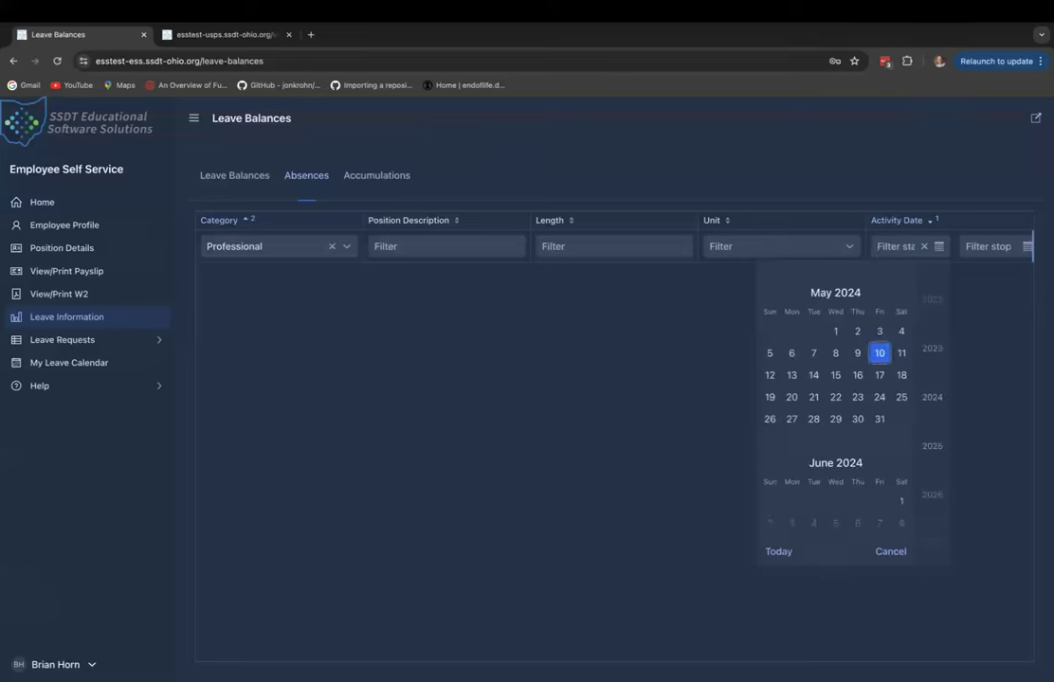
text(01/)
text(01)
text(/2021)
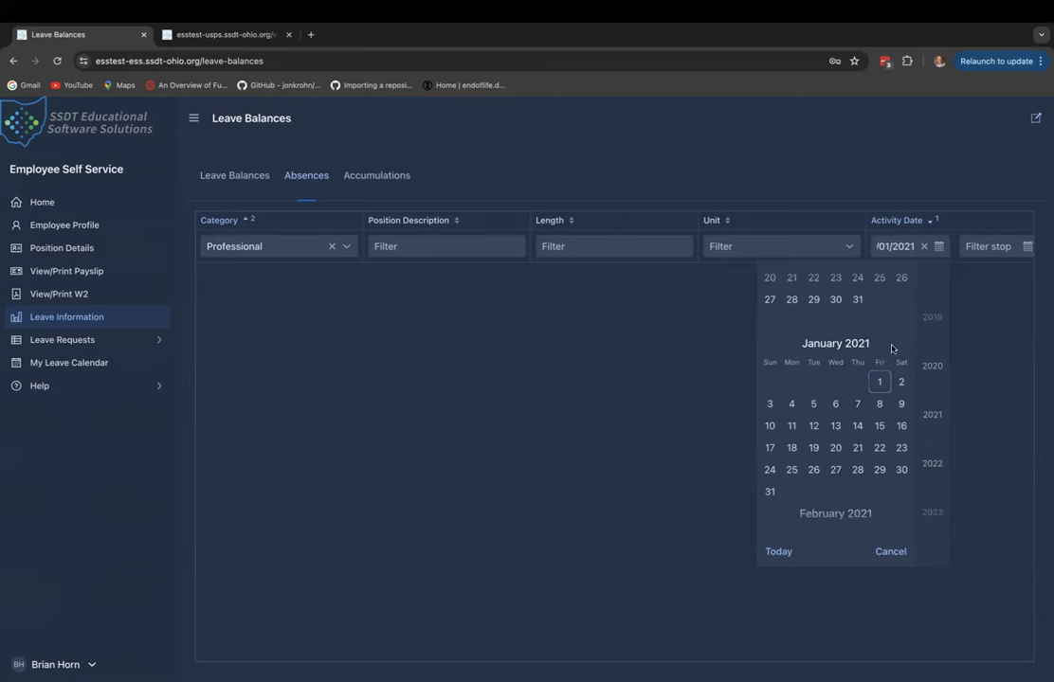
click(879, 382)
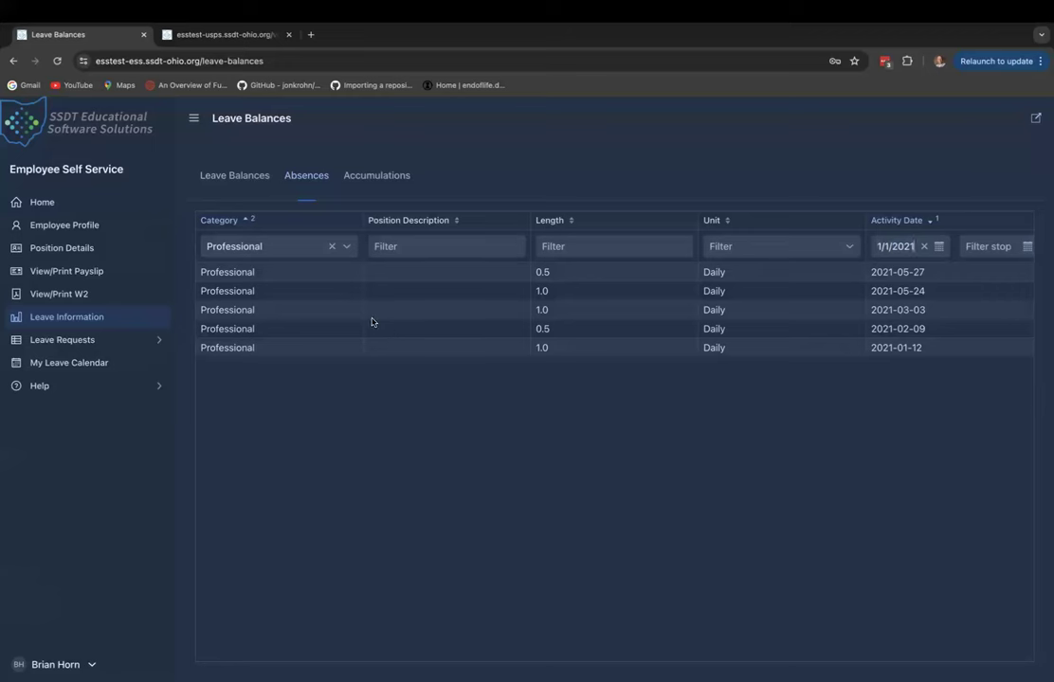
Clear the Activity Date start filter and sort the absences by length in descending order
click(925, 249)
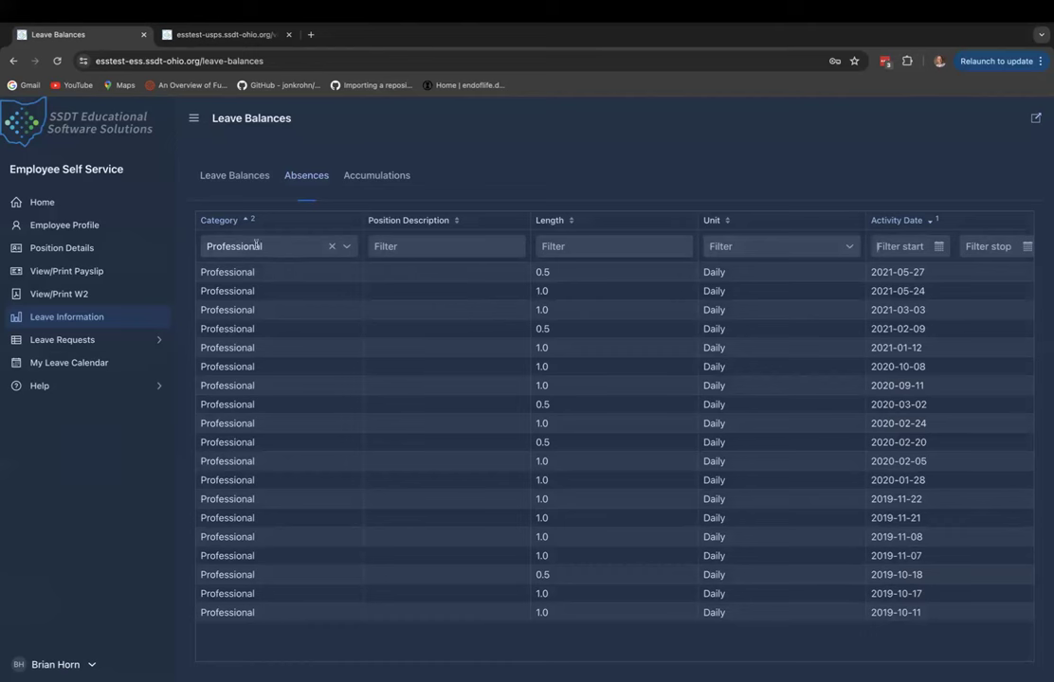
click(572, 221)
click(572, 222)
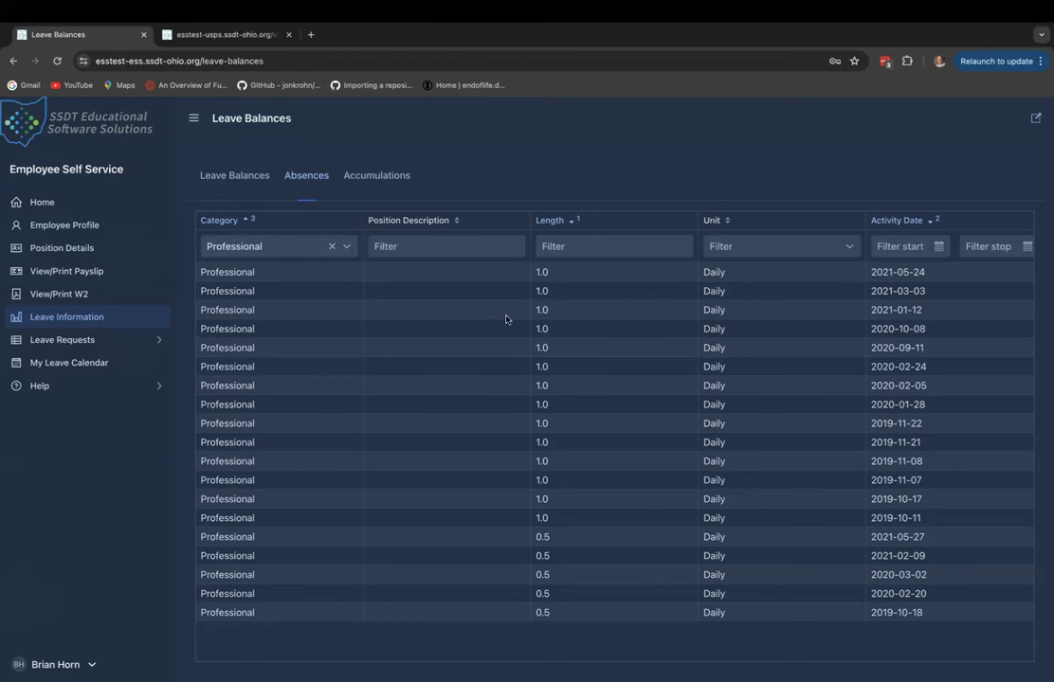
Review the leave Accumulations list and open My Leave Calendar
click(385, 180)
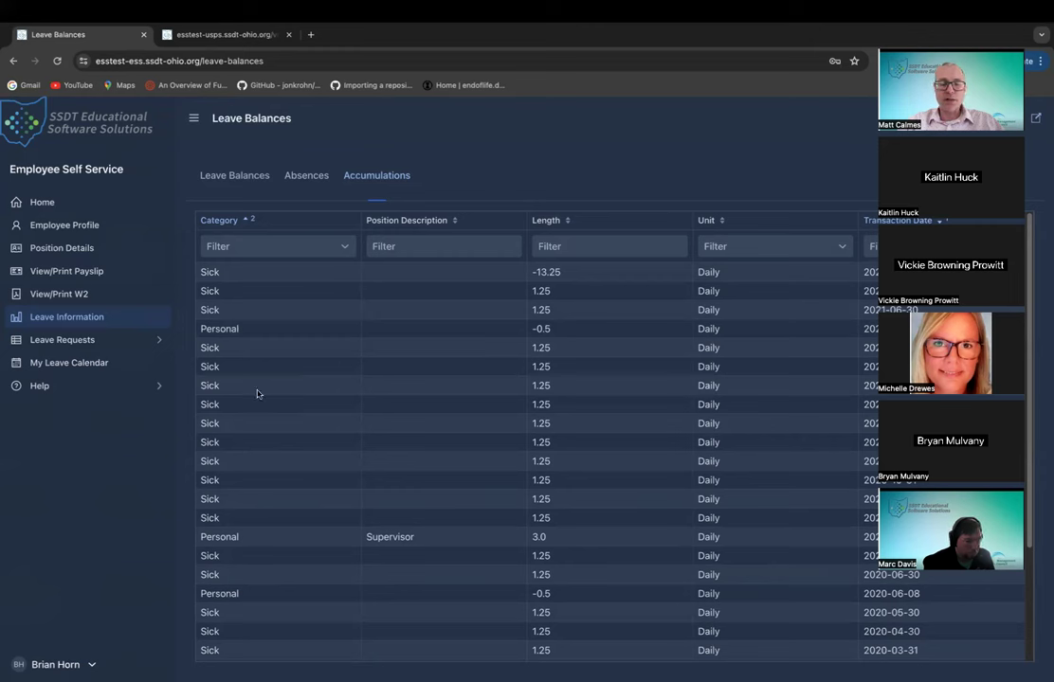
click(88, 363)
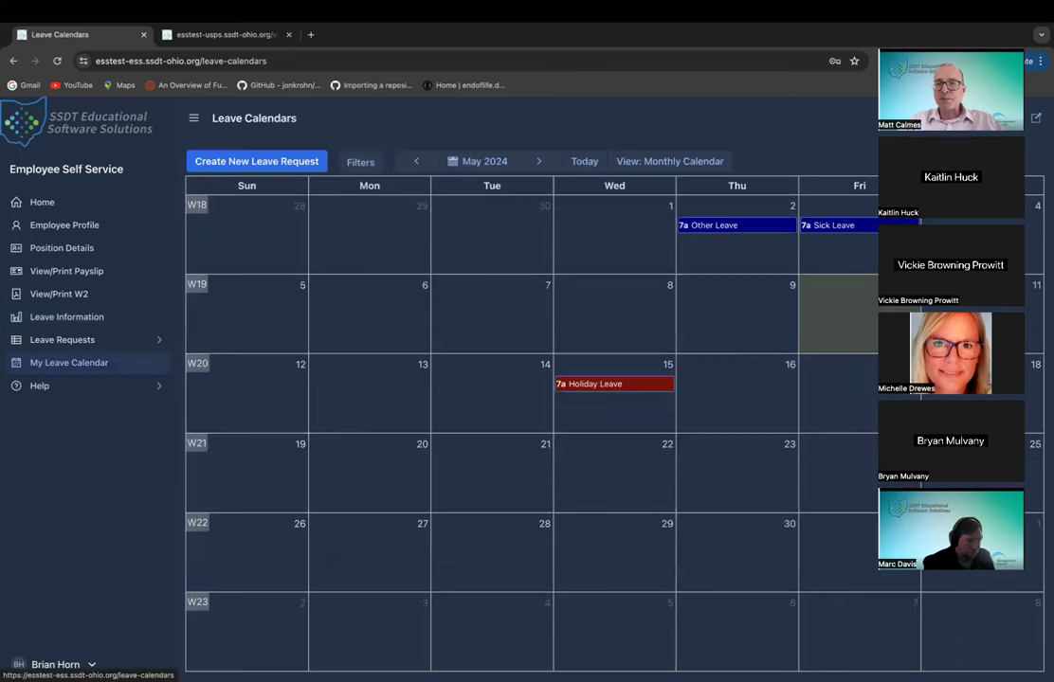
Examine the details of the May 2 Other Leave and May 15 Holiday Leave requests in the calendar, closing each one
mouse_move(900, 43)
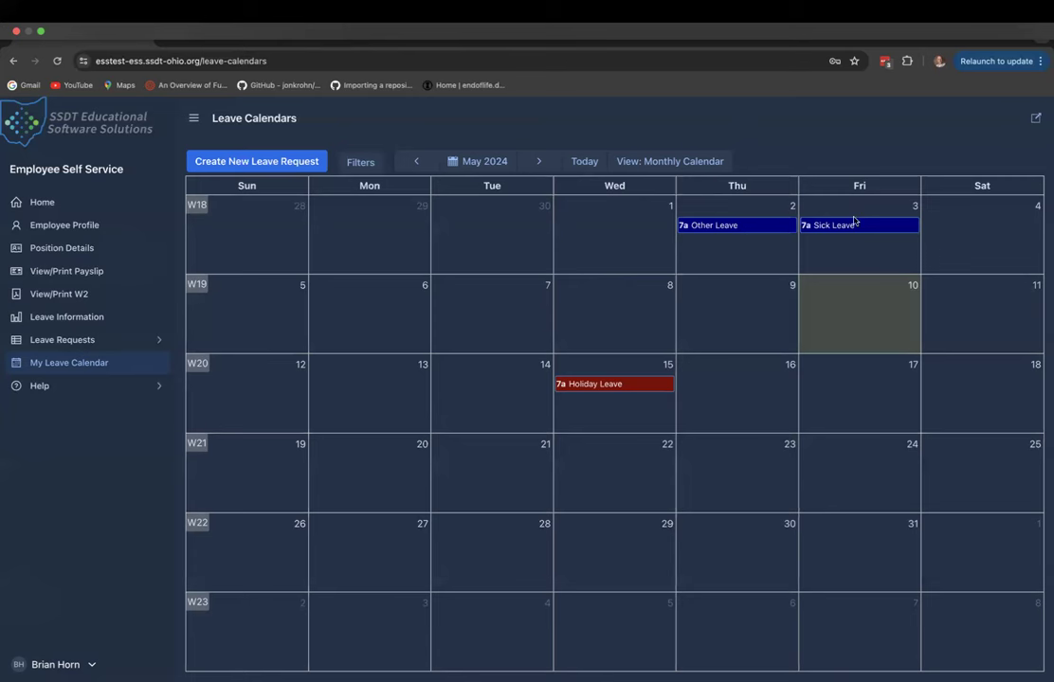
click(762, 227)
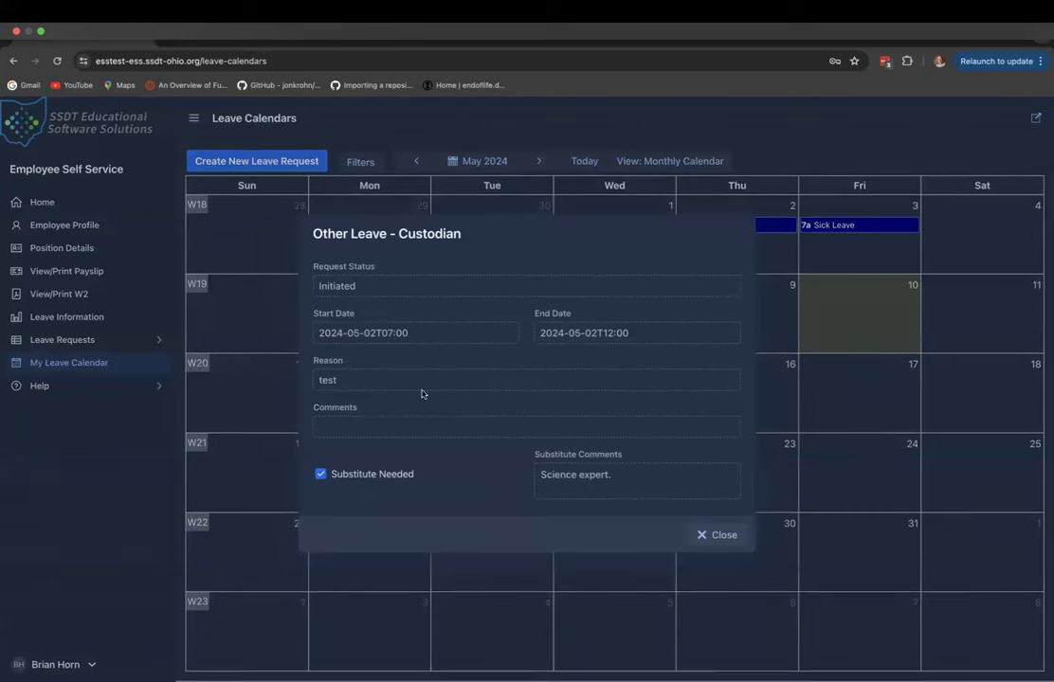
click(707, 534)
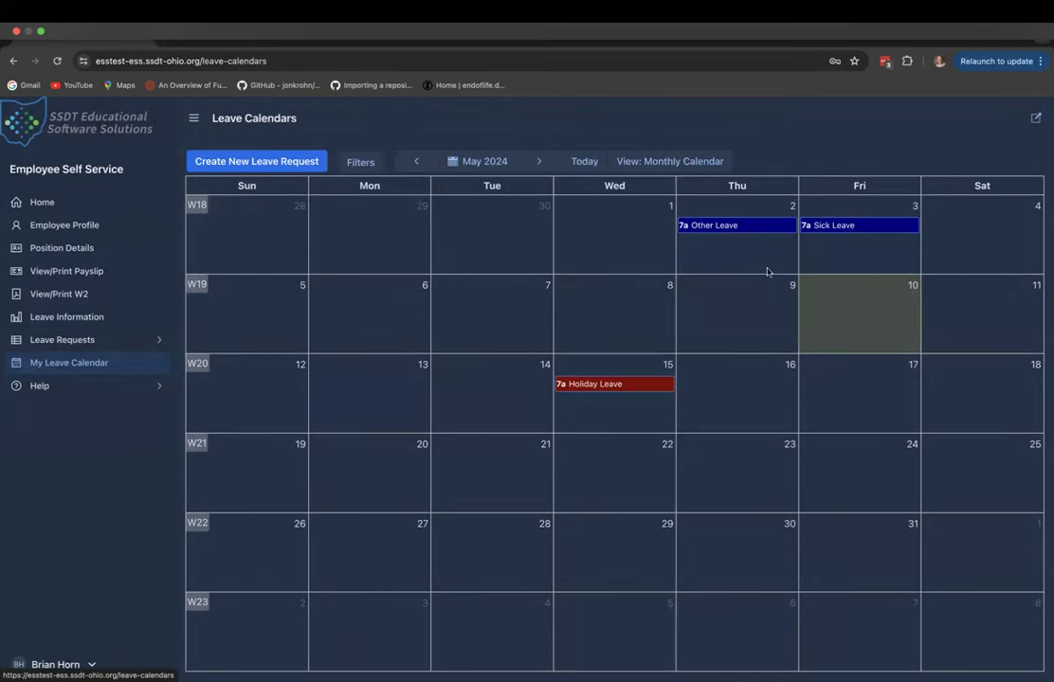
click(620, 386)
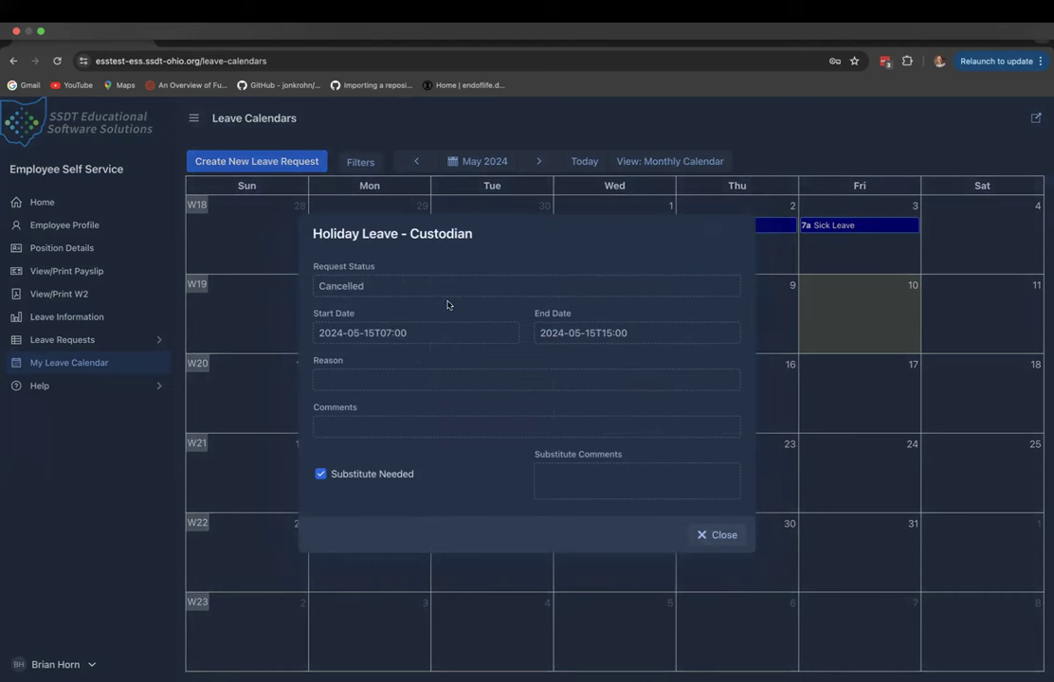
click(717, 536)
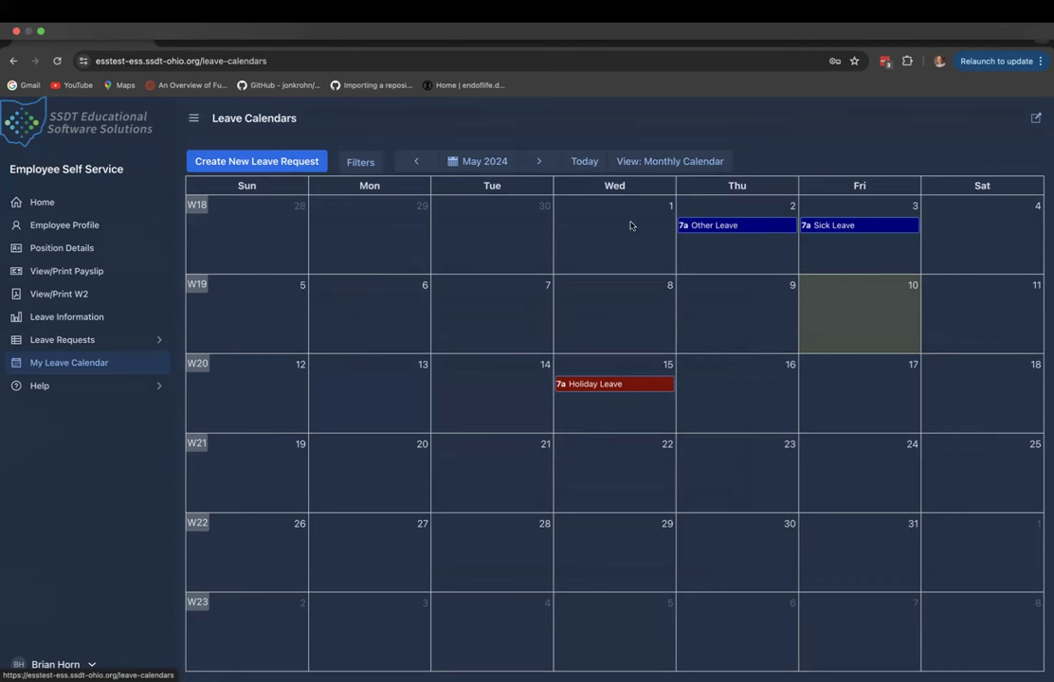
Filter the leave calendar to the position 3 - Custodian
click(361, 163)
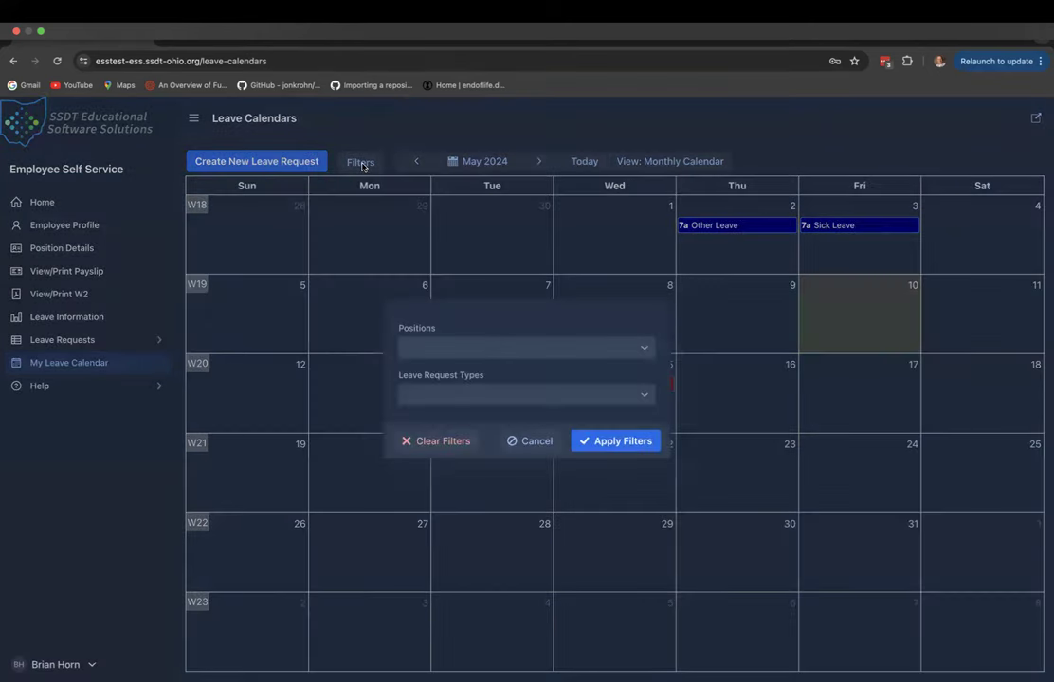
click(644, 350)
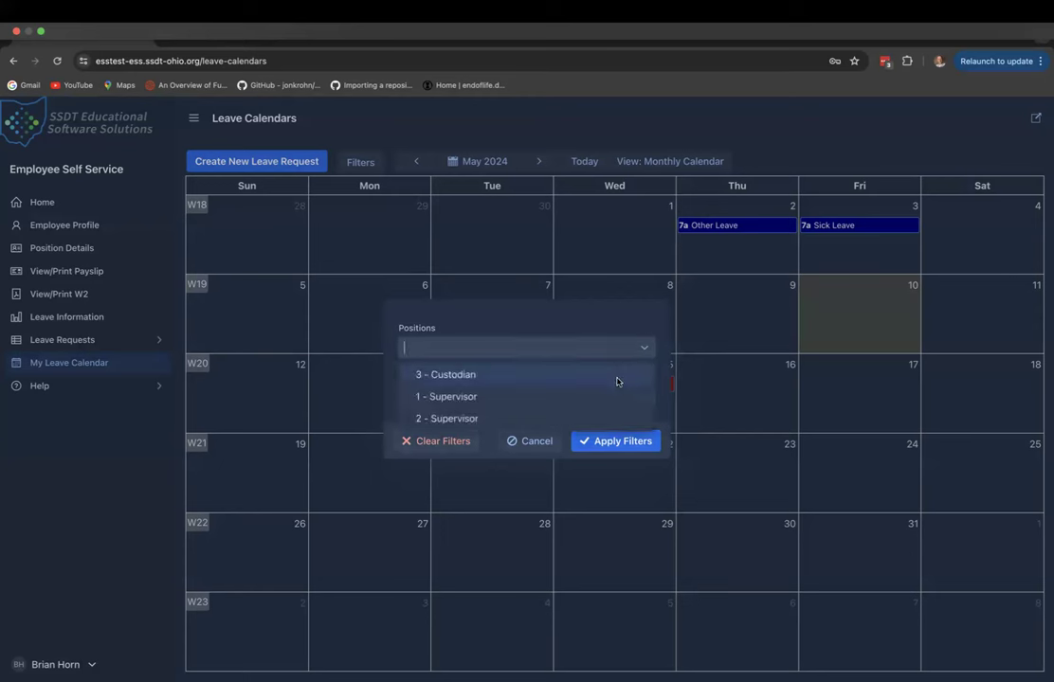
click(617, 379)
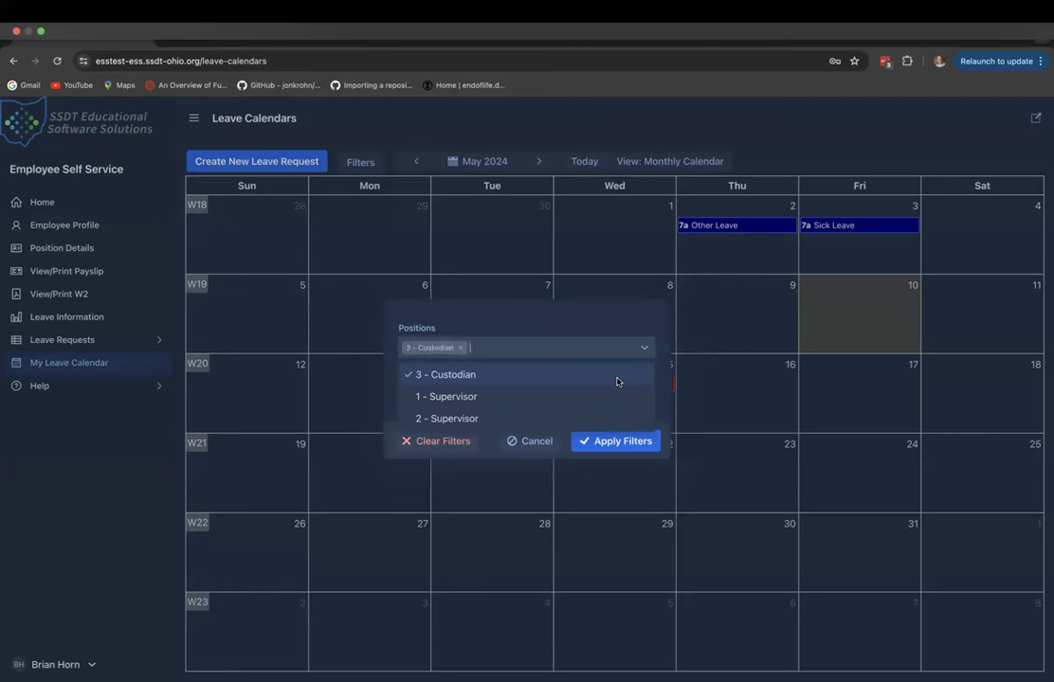
click(629, 441)
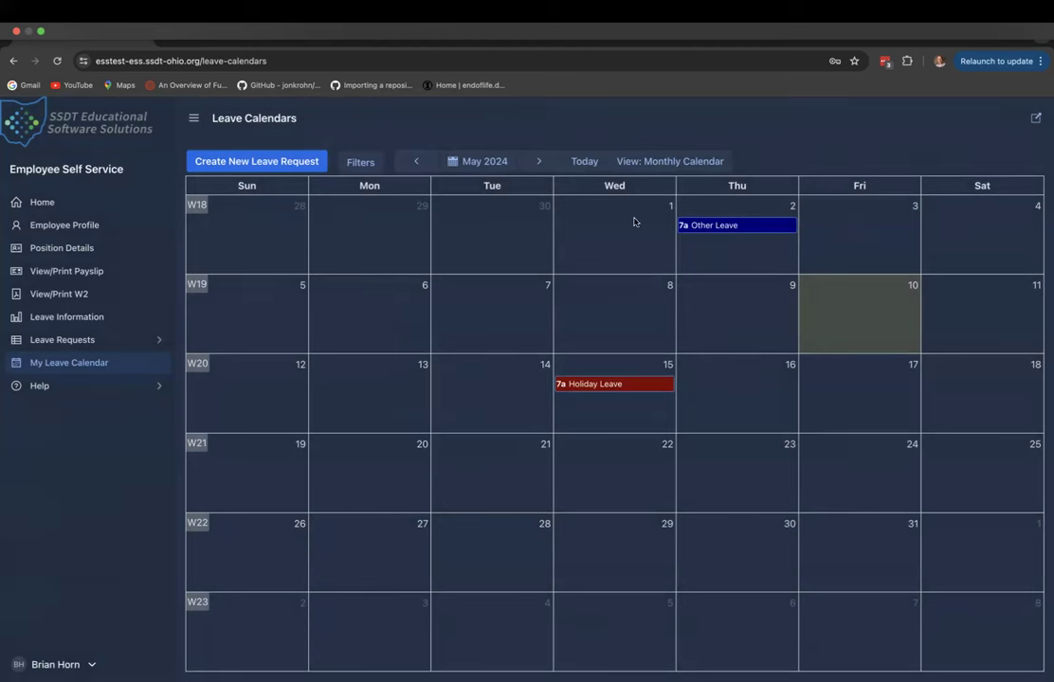
Remove the 3 - Custodian position filter, check the available leave request types, and apply the cleared filters
click(358, 162)
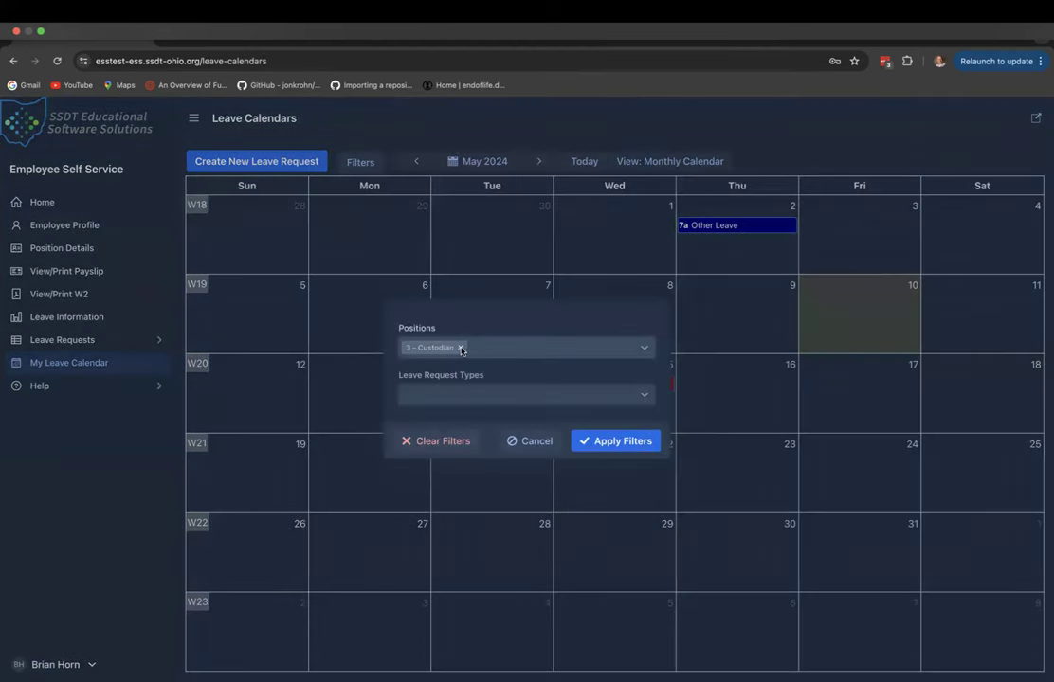
click(460, 348)
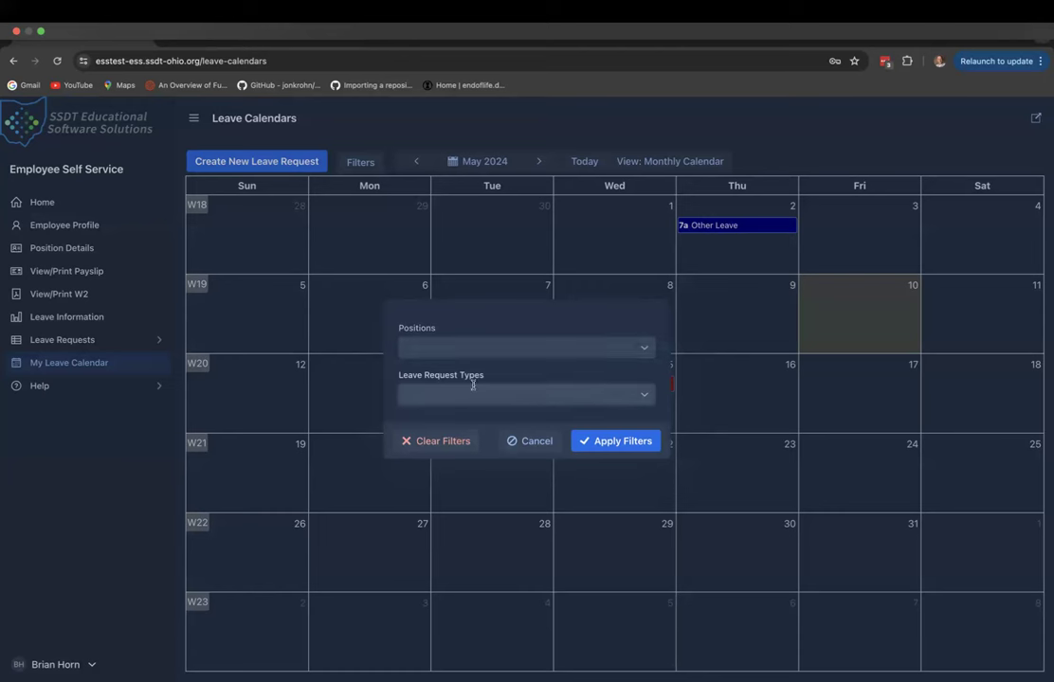
click(506, 395)
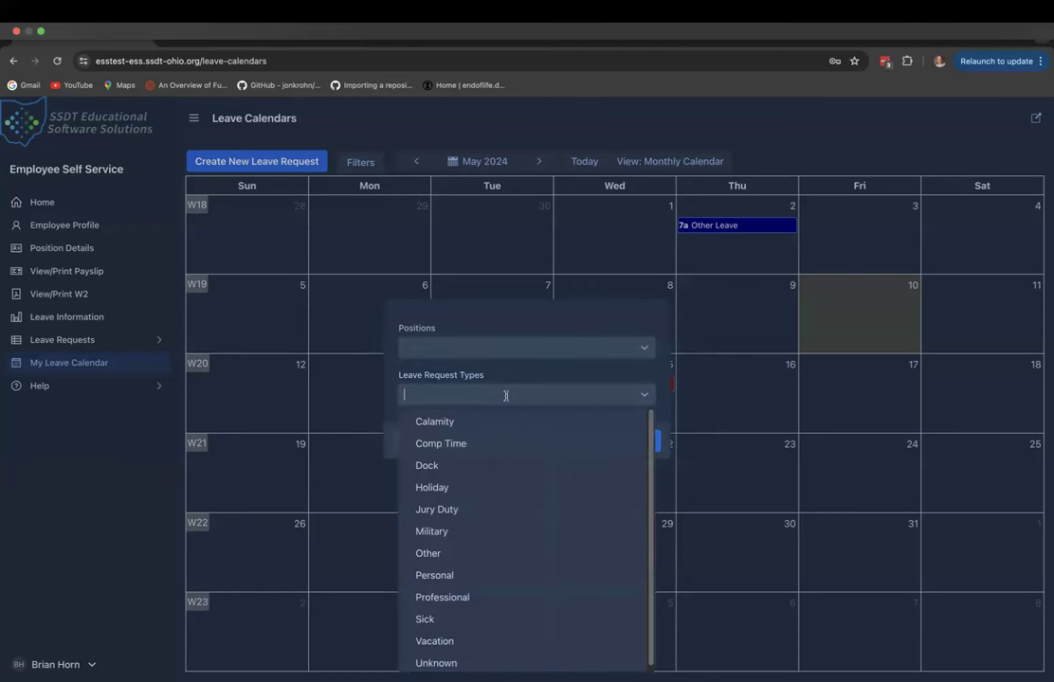
click(523, 322)
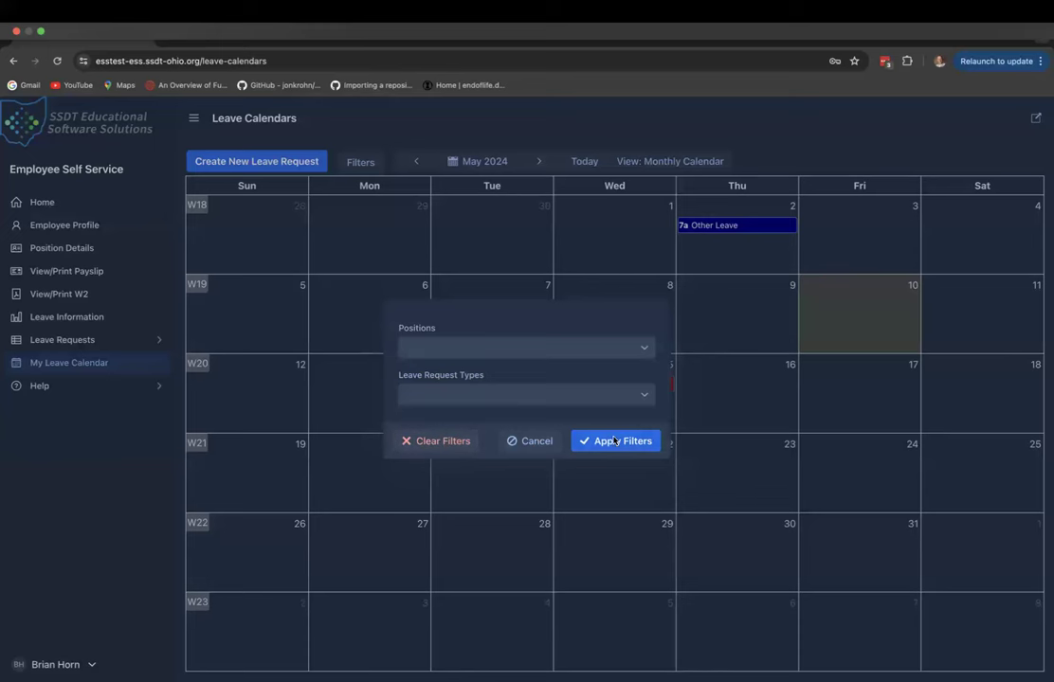
click(578, 441)
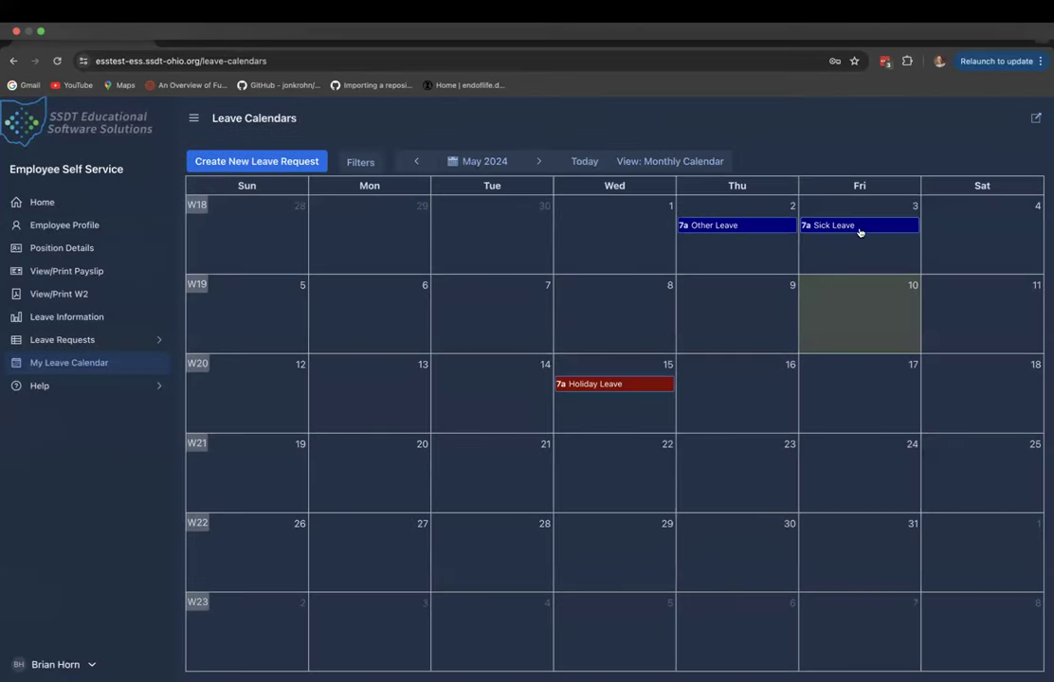
Page through the months just before and after May 2024, ending back on May
click(537, 161)
click(414, 161)
click(414, 161)
click(539, 161)
click(539, 161)
click(407, 162)
Jump the calendar to June 7, 2024 through the date picker, and return to May 10, 2024 the same way
click(473, 162)
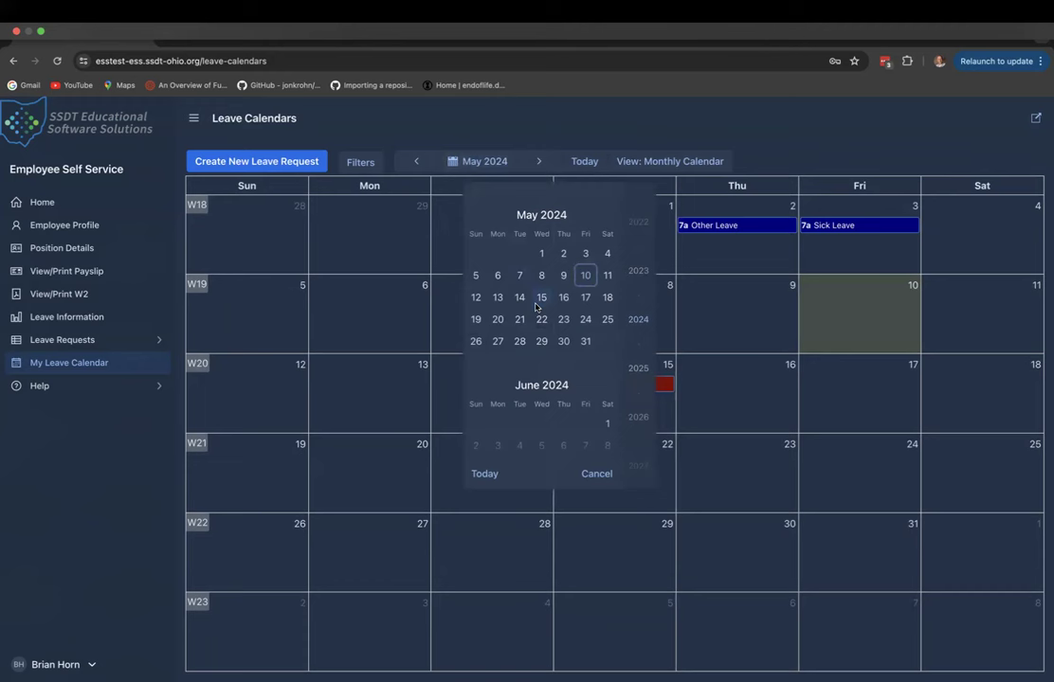
scroll(542, 327, down, 3)
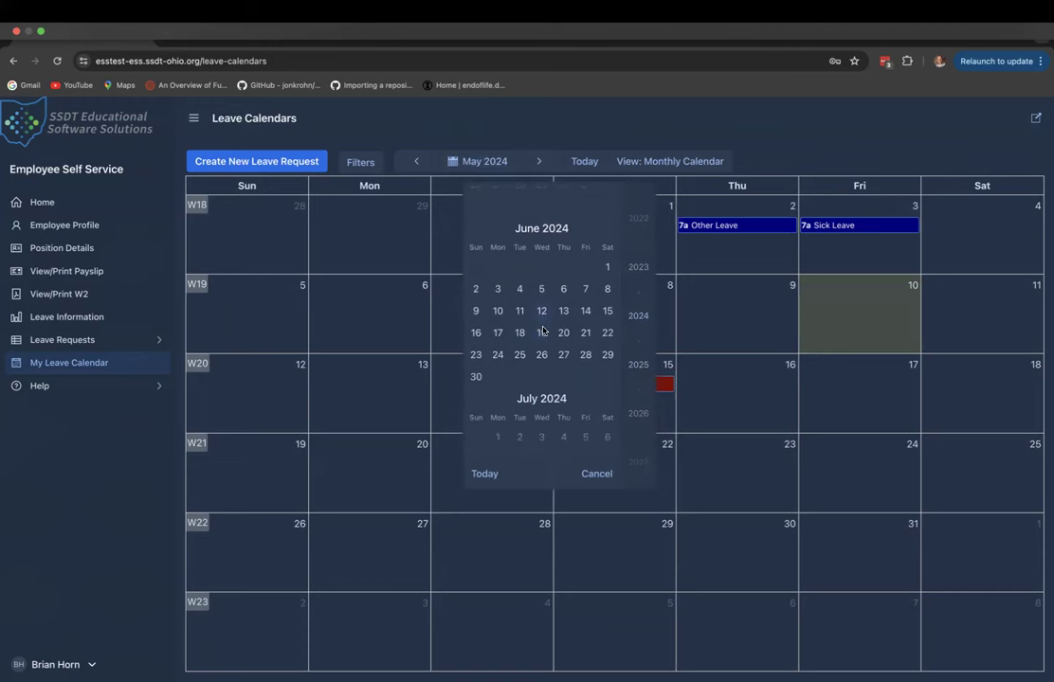
click(584, 290)
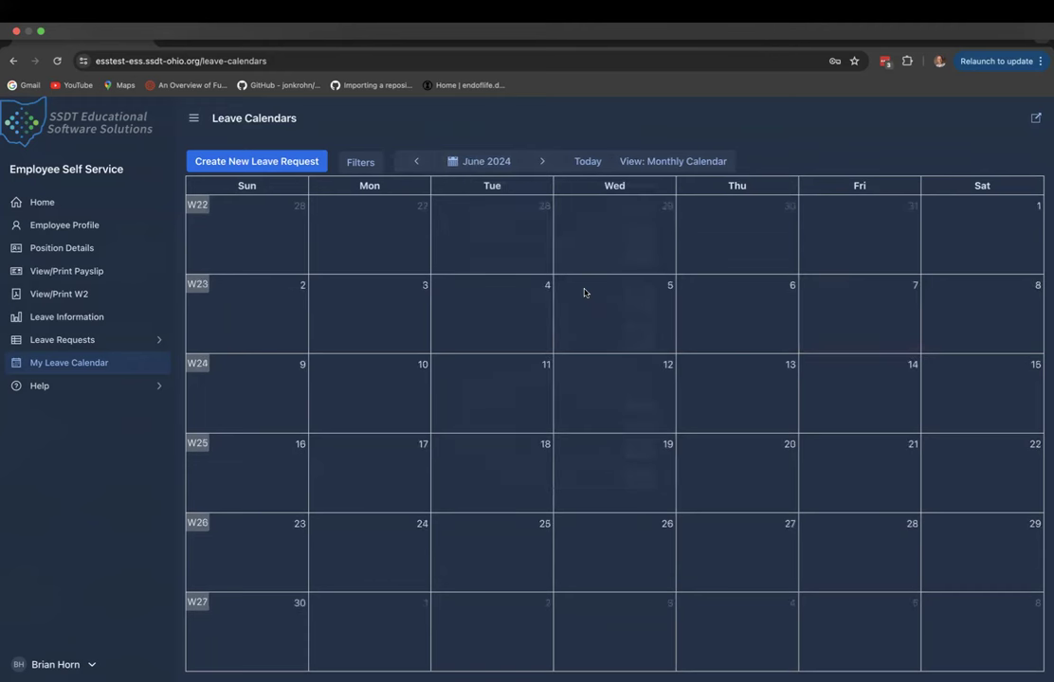
click(499, 163)
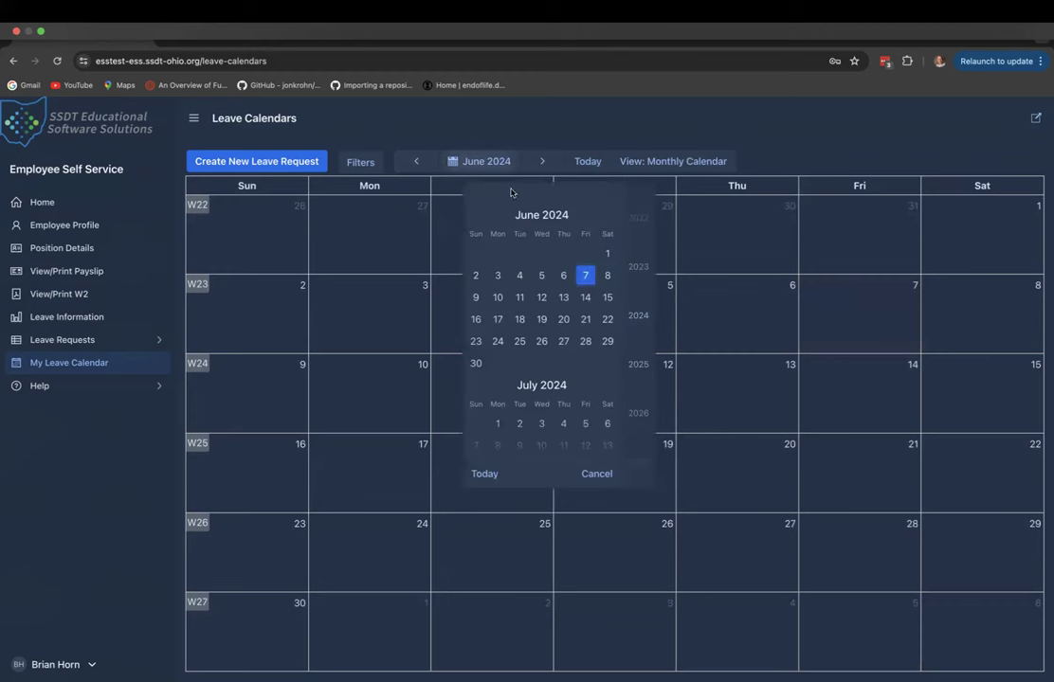
scroll(542, 273, up, 3)
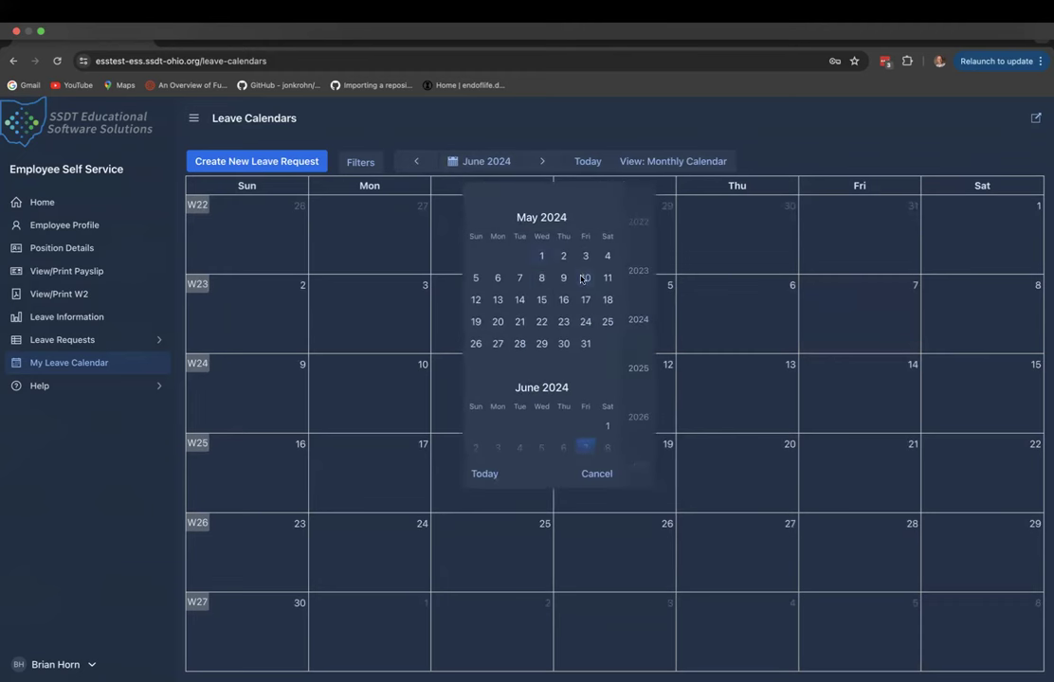
click(584, 278)
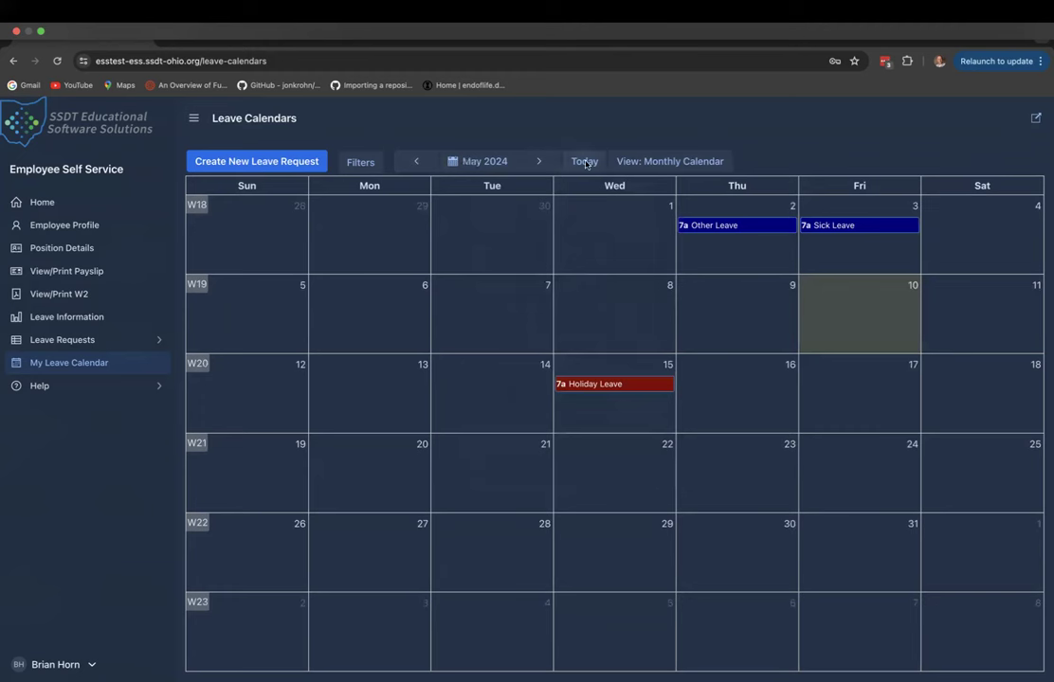
Advance the calendar month by month to March 2025 and return to today's date
click(539, 162)
click(538, 163)
click(538, 163)
click(538, 163)
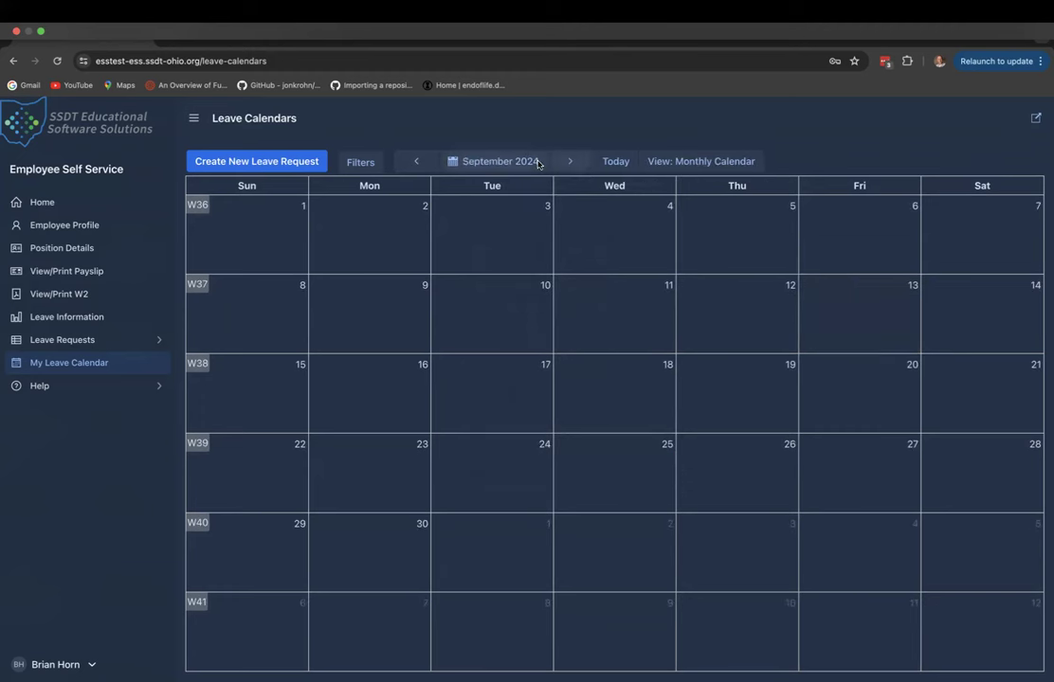
click(568, 161)
click(568, 161)
click(569, 161)
click(559, 161)
click(559, 161)
click(547, 161)
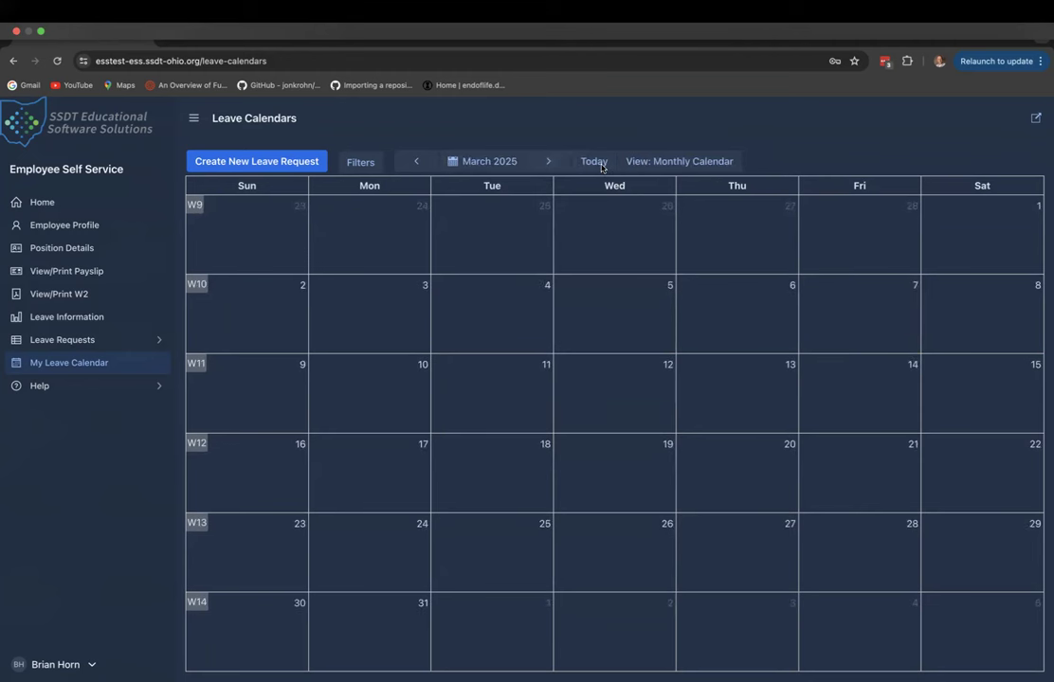
click(597, 163)
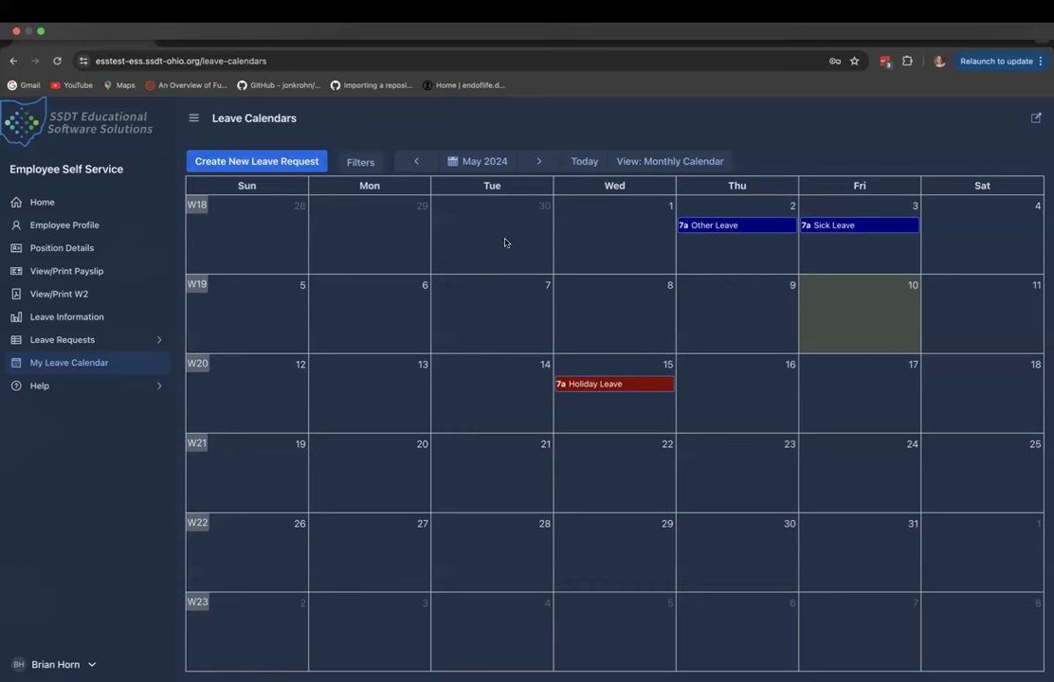
Switch the calendar to the Monthly List view and examine the May 2 Other Leave request, closing its details
click(675, 162)
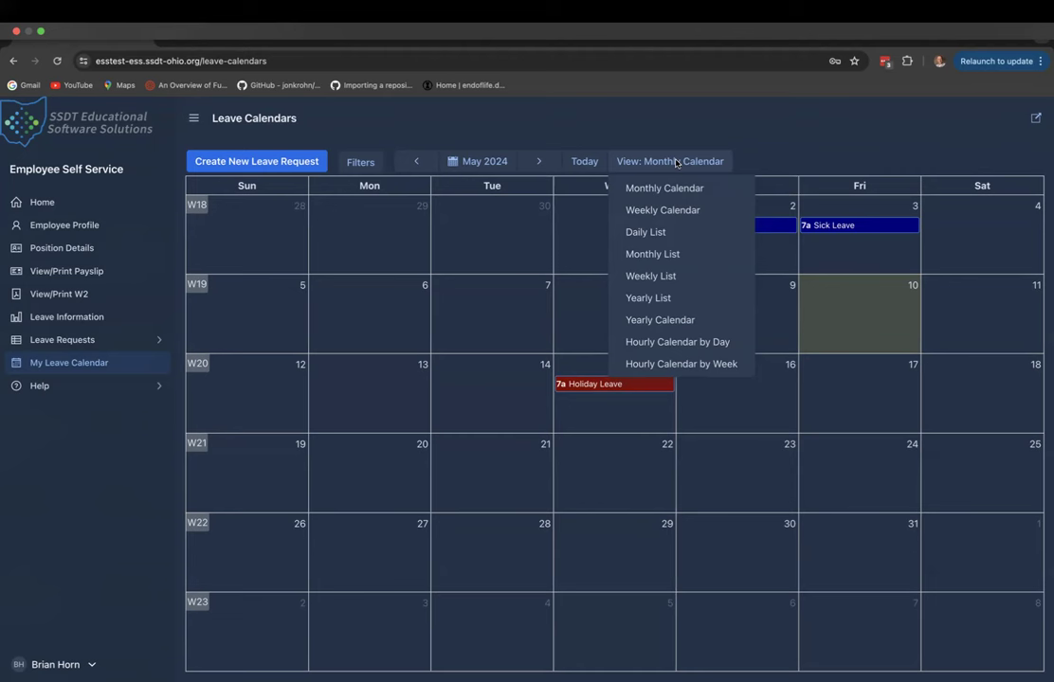
click(673, 255)
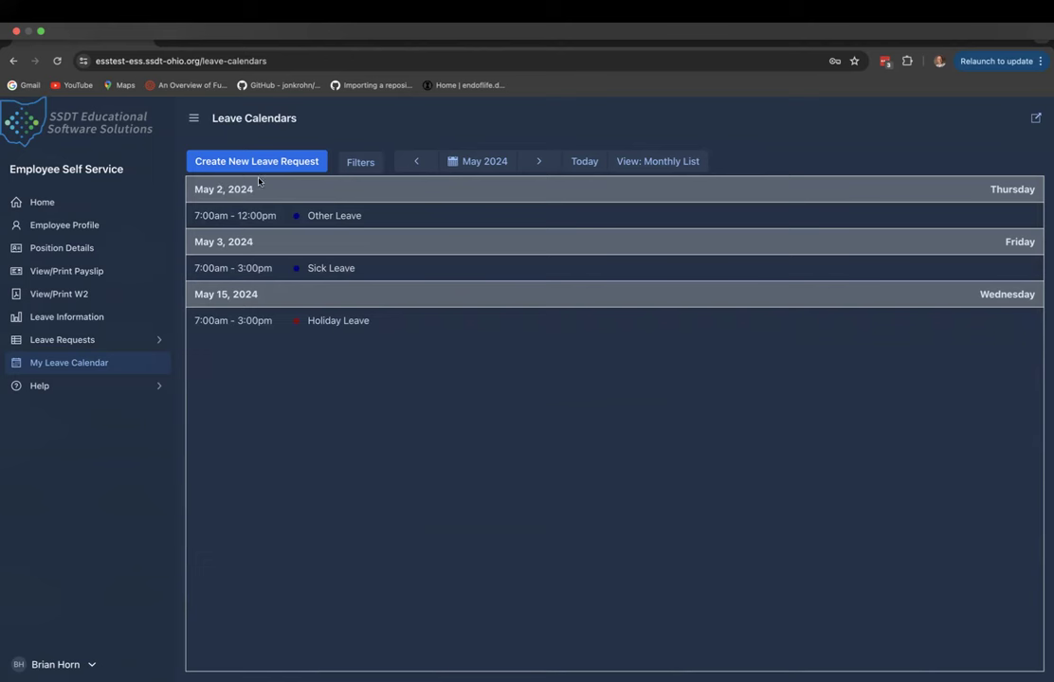
click(357, 216)
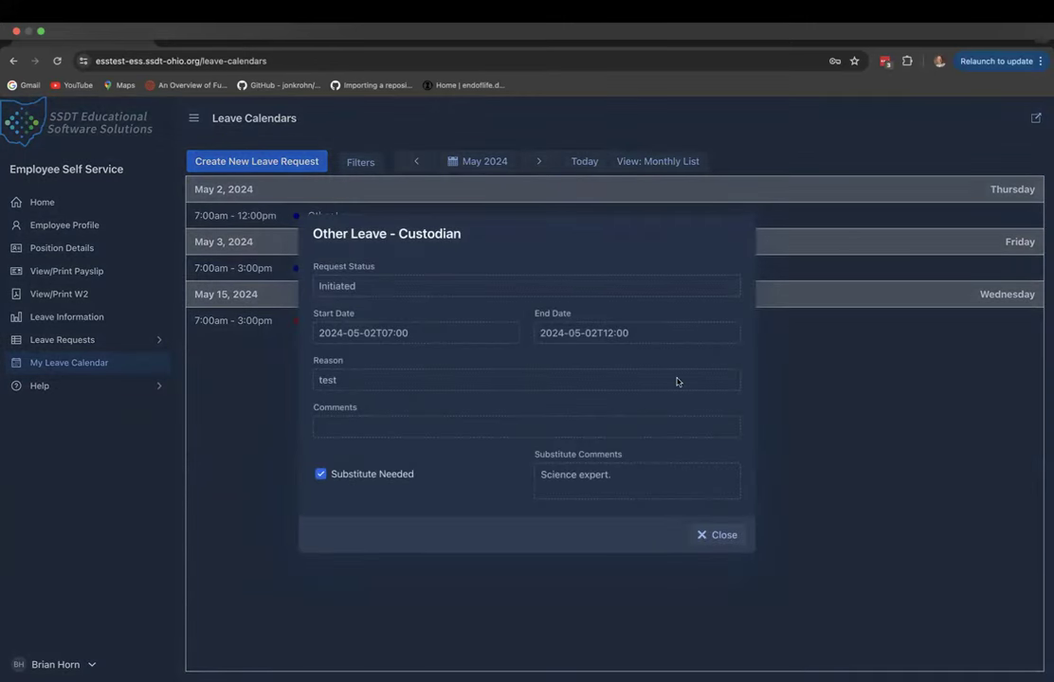
click(724, 535)
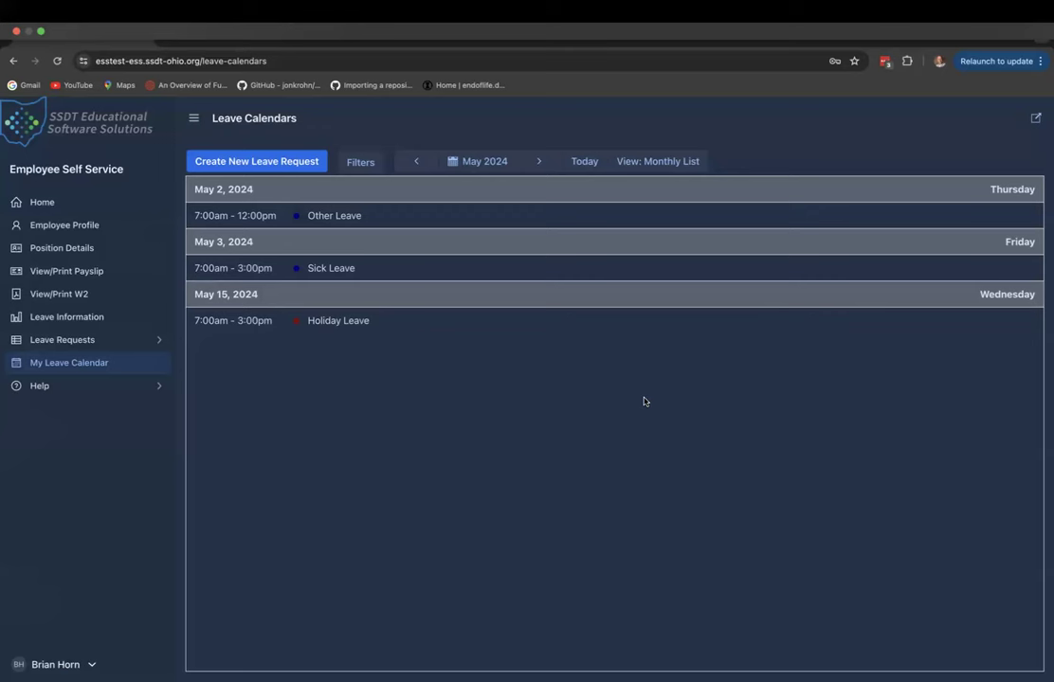
Switch to Hourly Calendar by Week and examine the Holiday Leave request in the week of 05/12/2024, closing its details
click(672, 160)
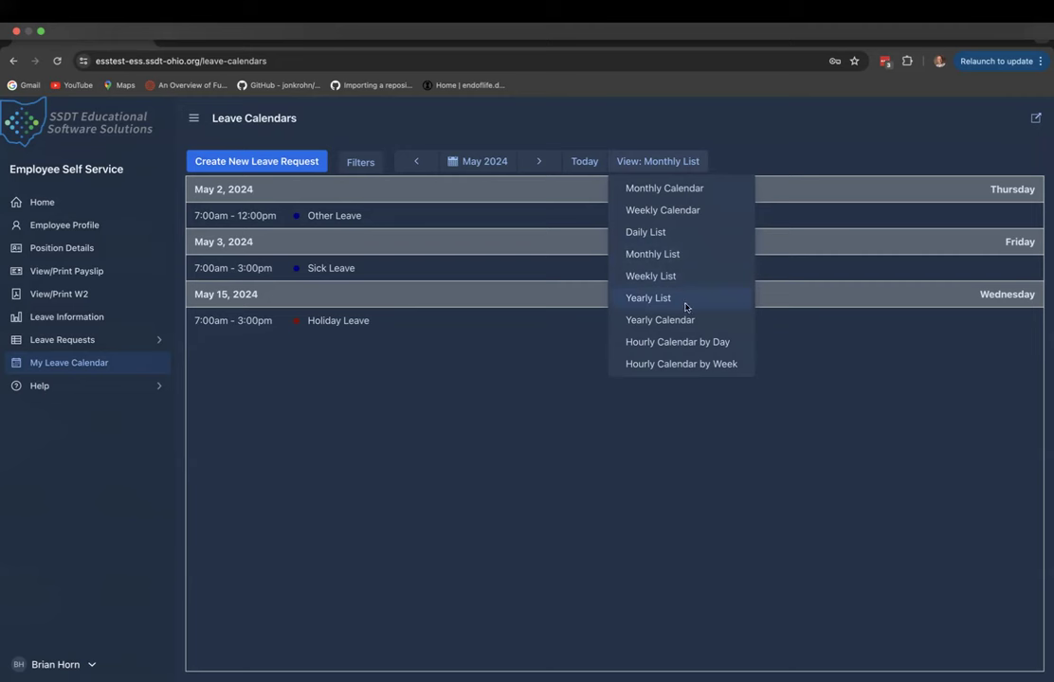
click(692, 366)
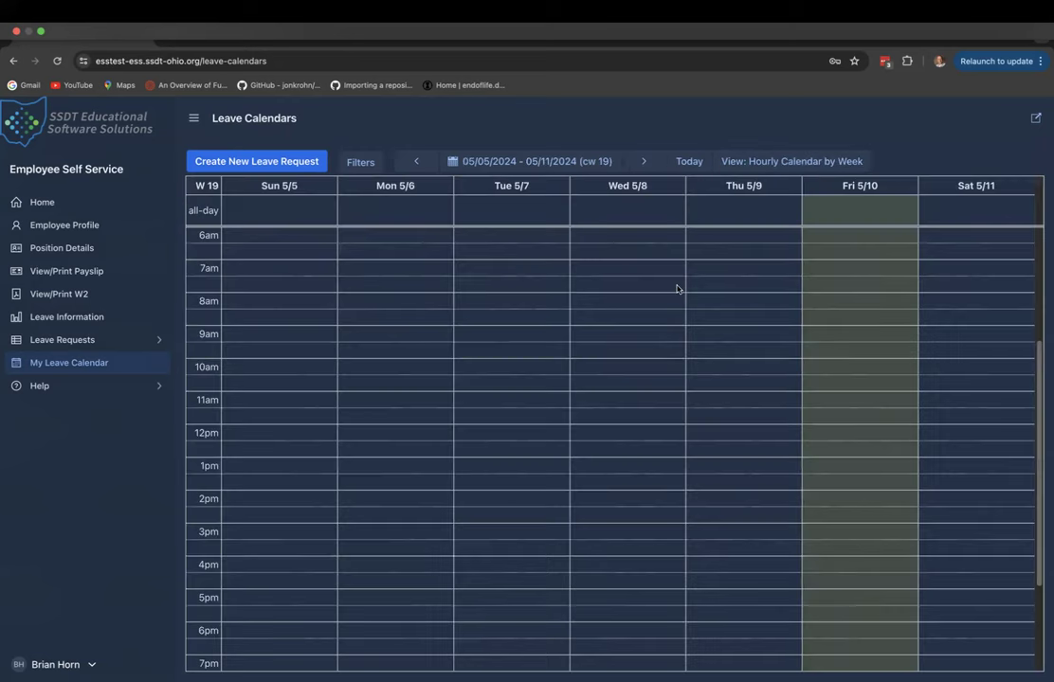
click(641, 163)
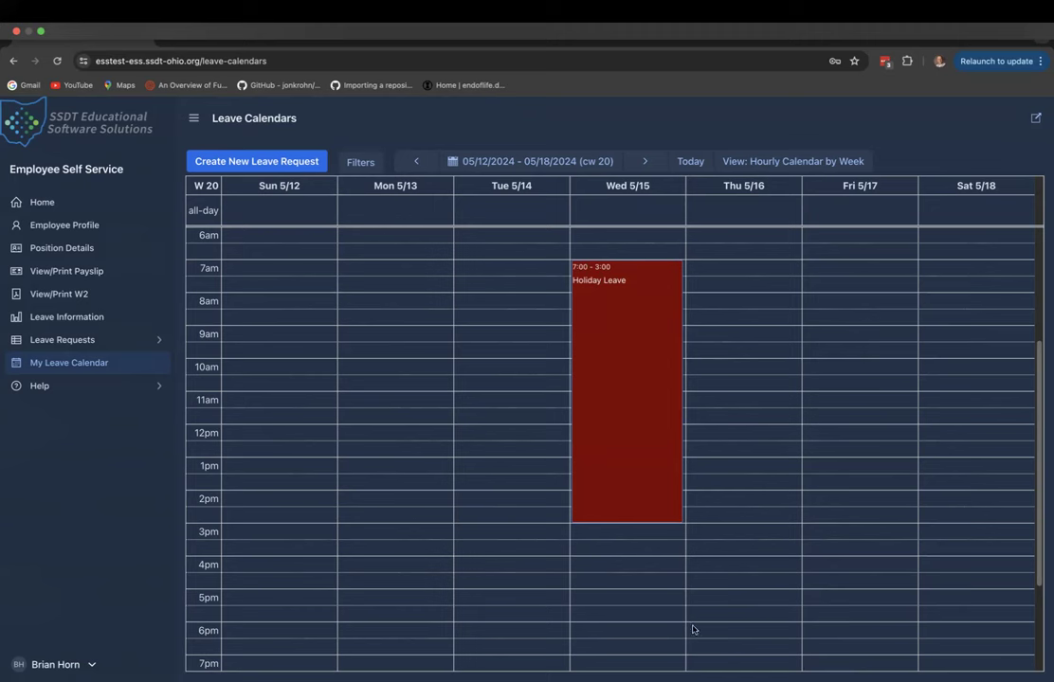
click(624, 360)
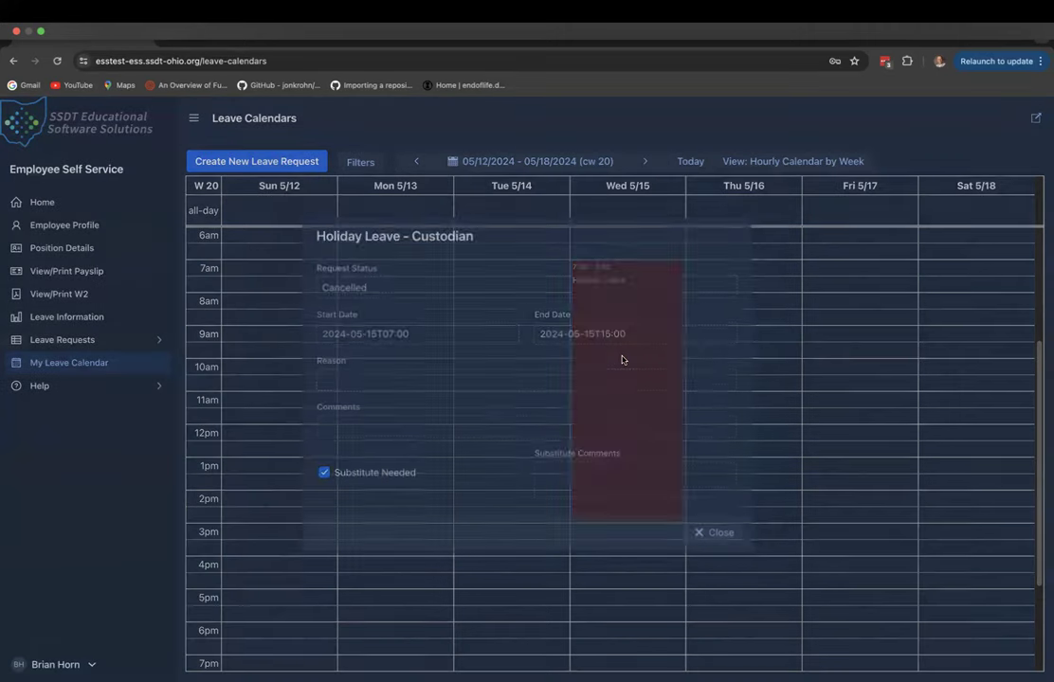
click(717, 535)
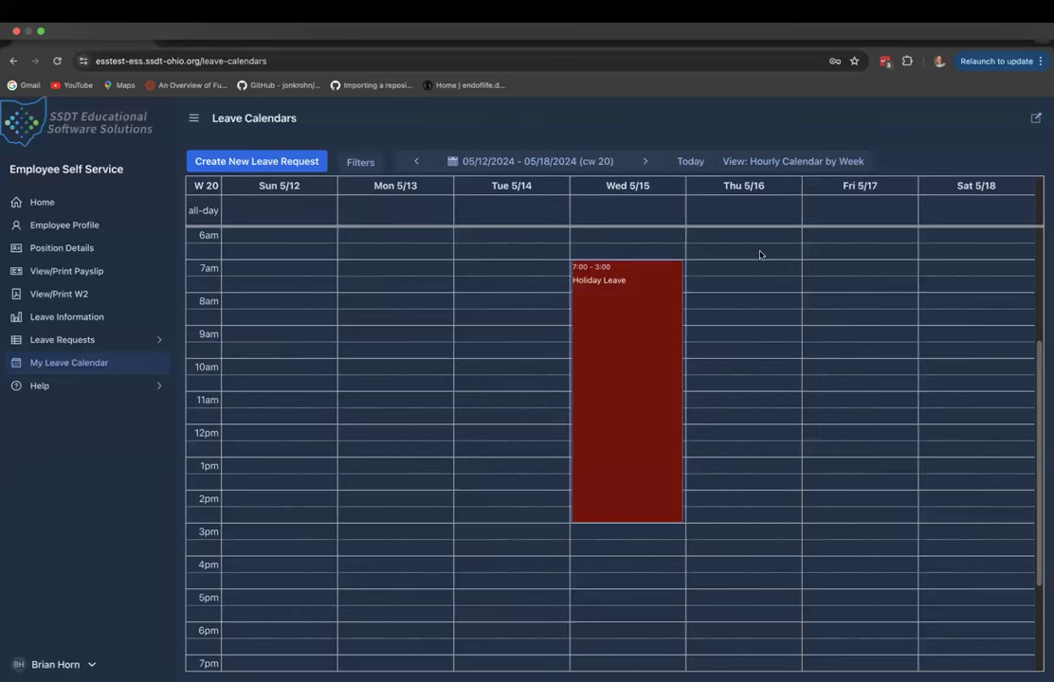
Return the leave calendar to the Monthly Calendar view and look over the other available views
click(779, 161)
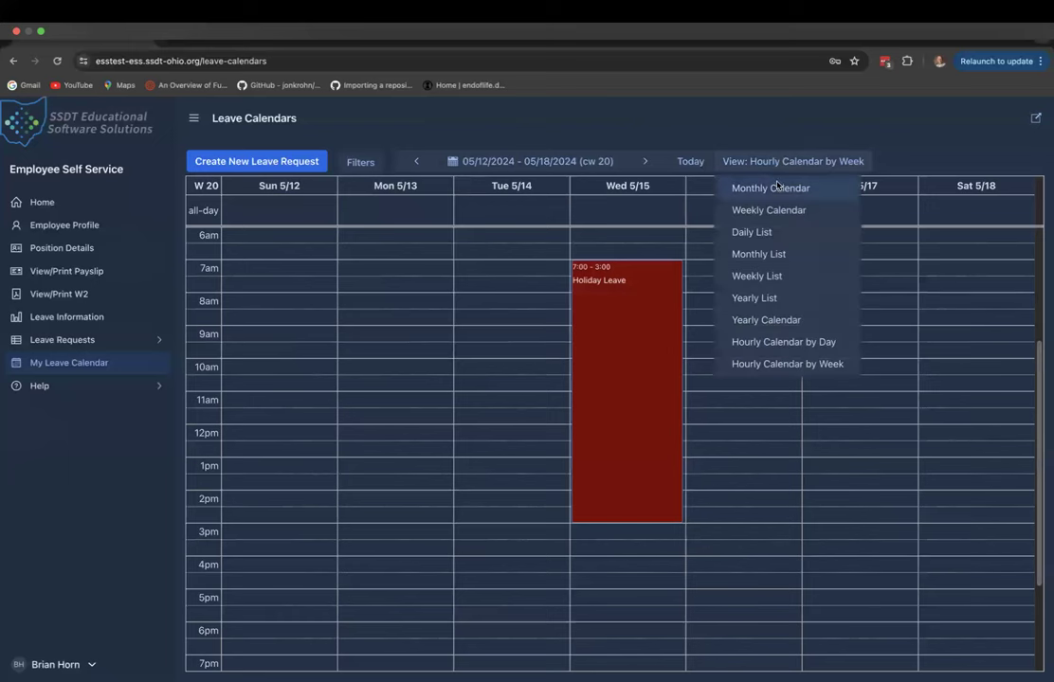
click(749, 186)
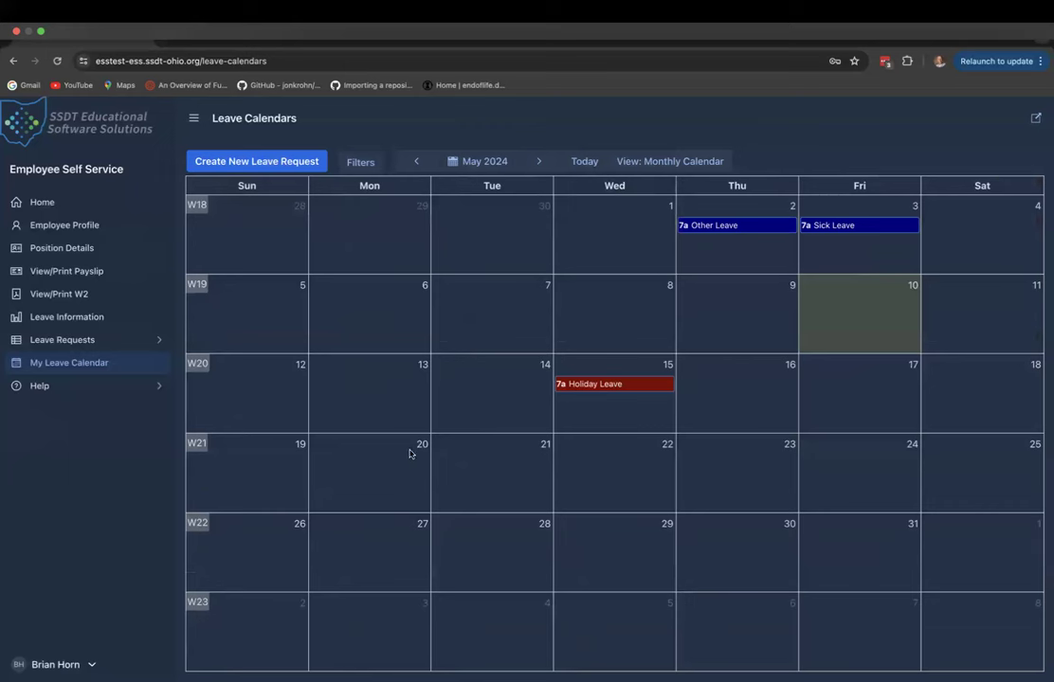
click(673, 163)
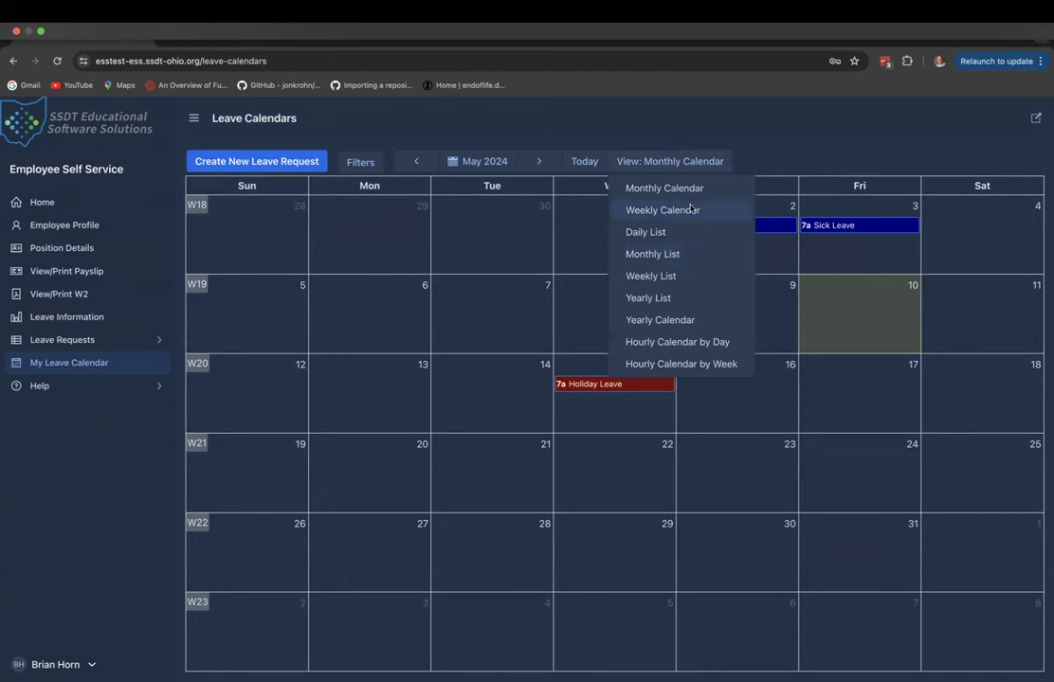
click(774, 134)
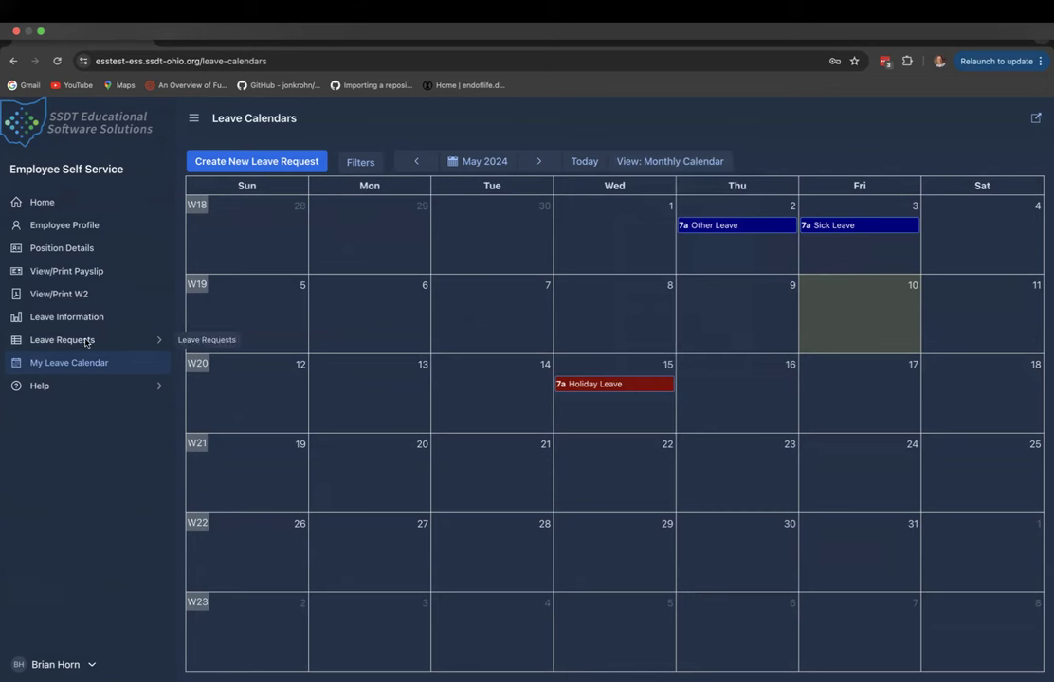
View the application's About details and open the Employee Self Service User Manual from the help documentation in a new browser tab
click(42, 388)
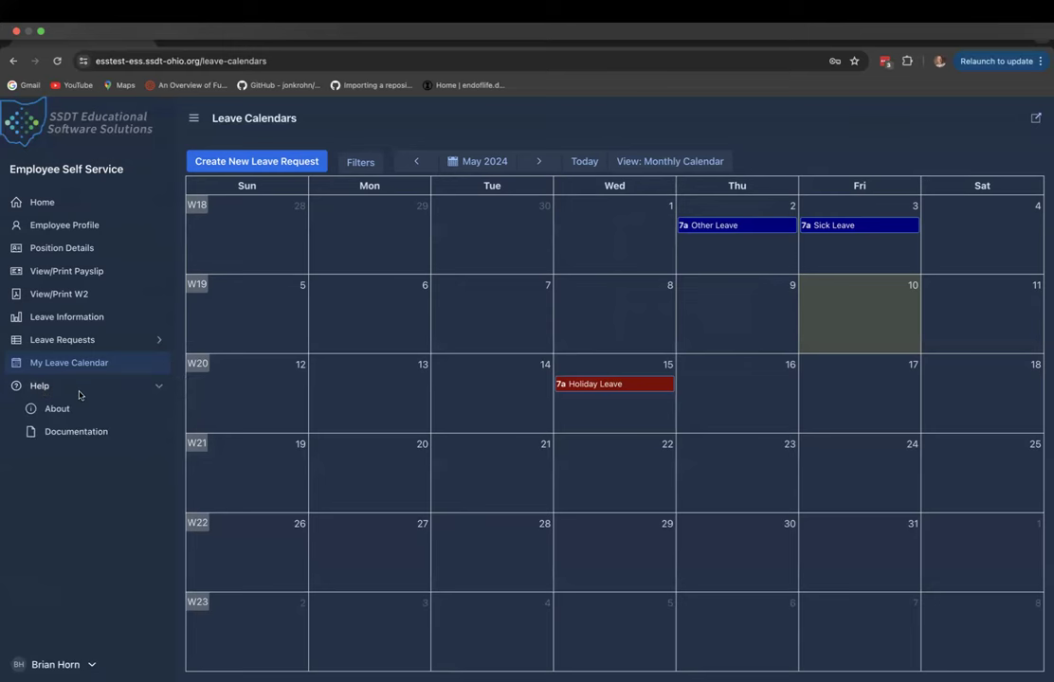
click(63, 410)
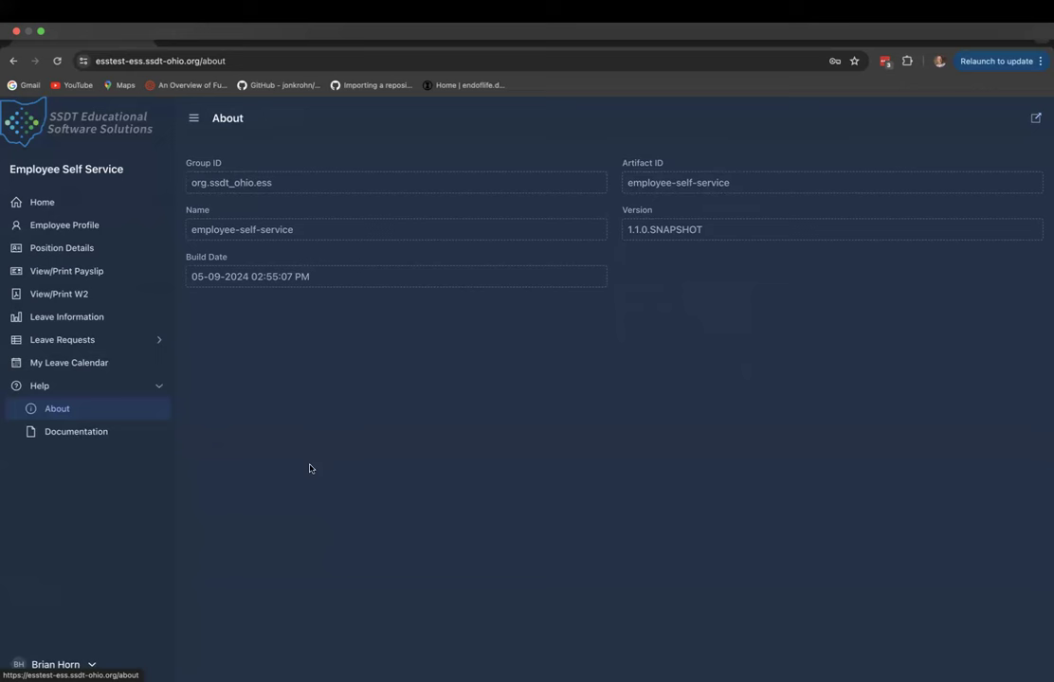
click(87, 435)
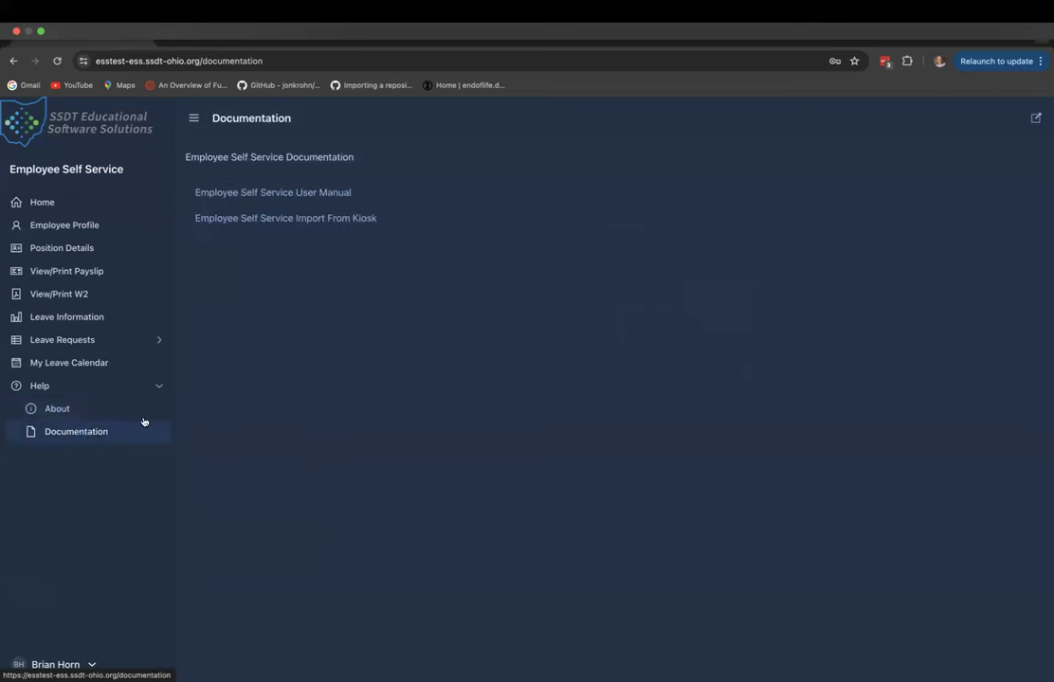
right_click(336, 194)
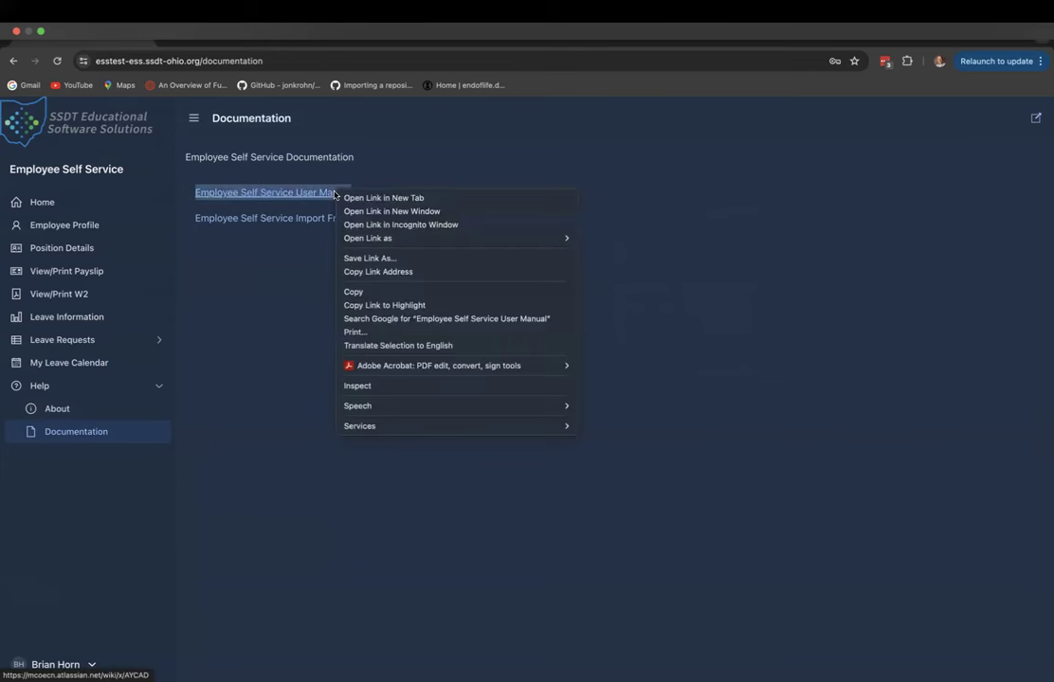
click(351, 197)
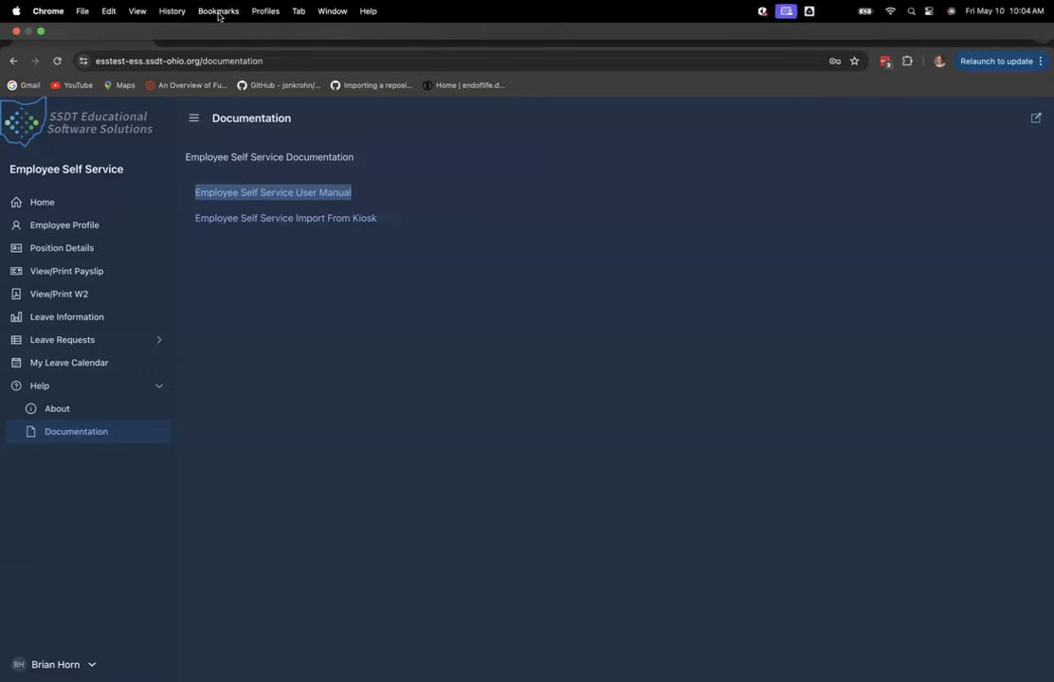
click(221, 36)
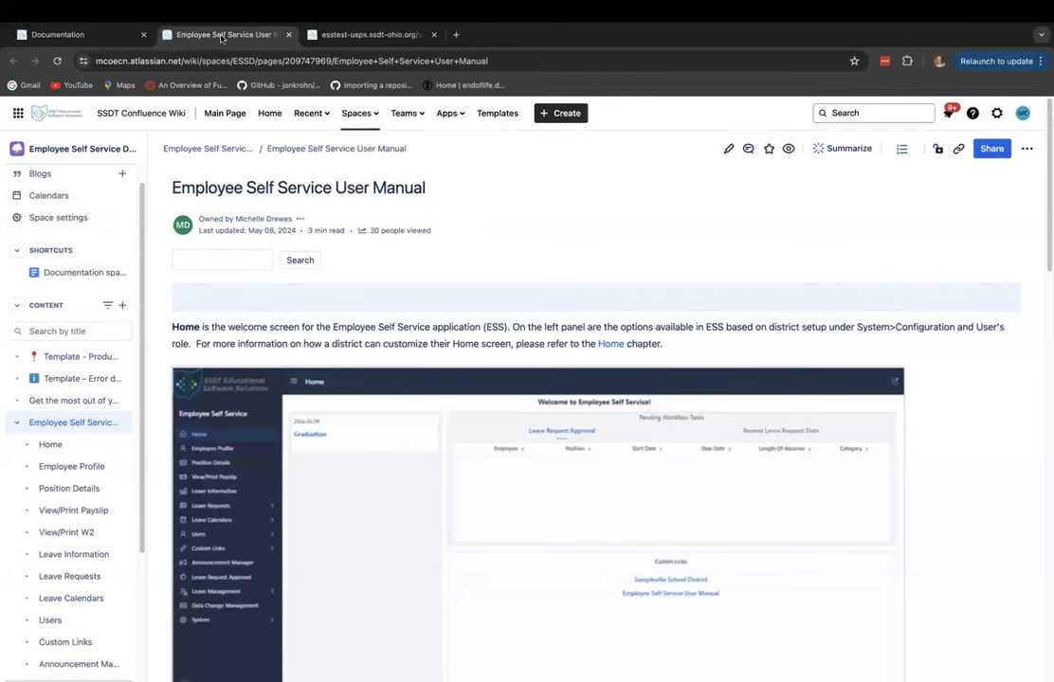
Look through the user manual's introduction, Employee Profile chapter and contents list, and return to the Documentation page
scroll(293, 234, down, 1)
scroll(293, 234, down, 5)
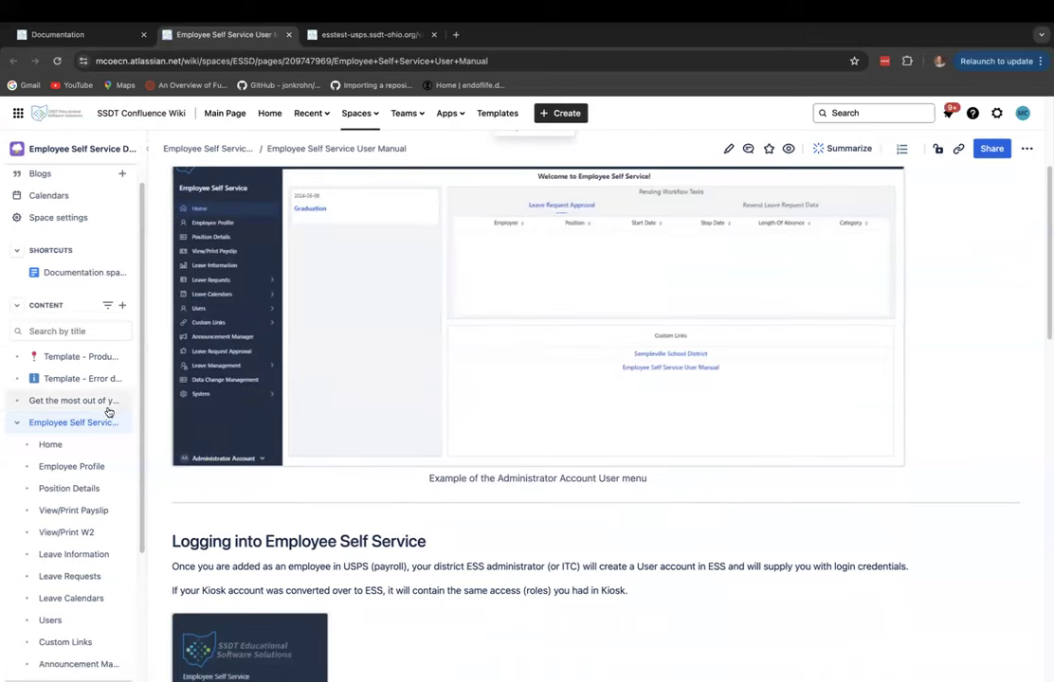
click(69, 466)
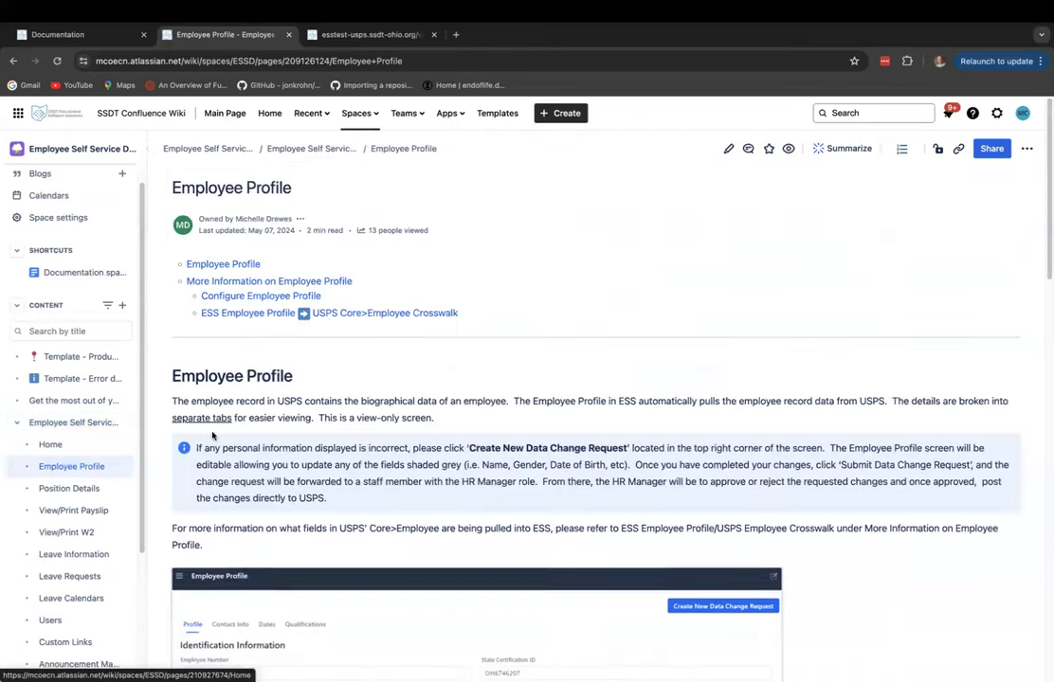
scroll(213, 436, down, 5)
scroll(214, 436, up, 1)
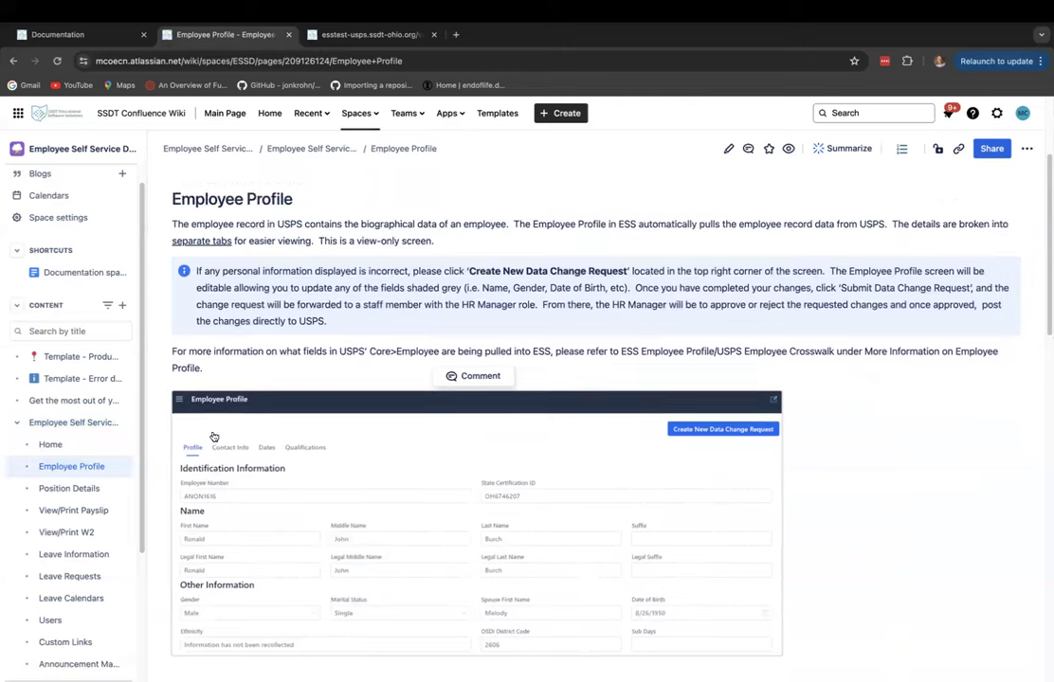
scroll(89, 533, down, 4)
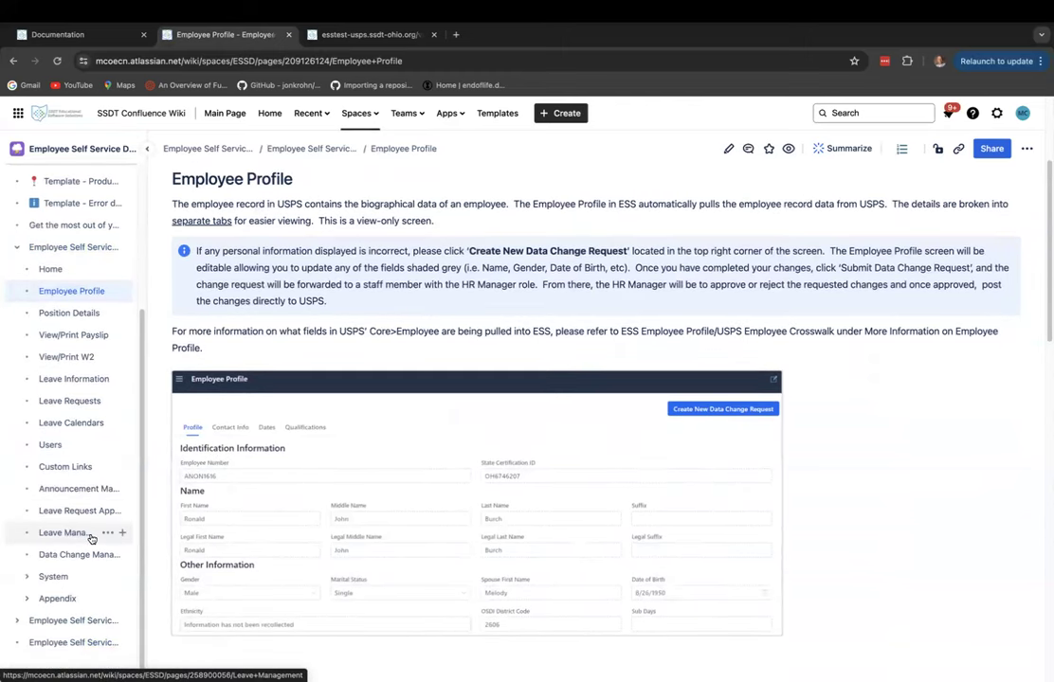
mouse_move(87, 536)
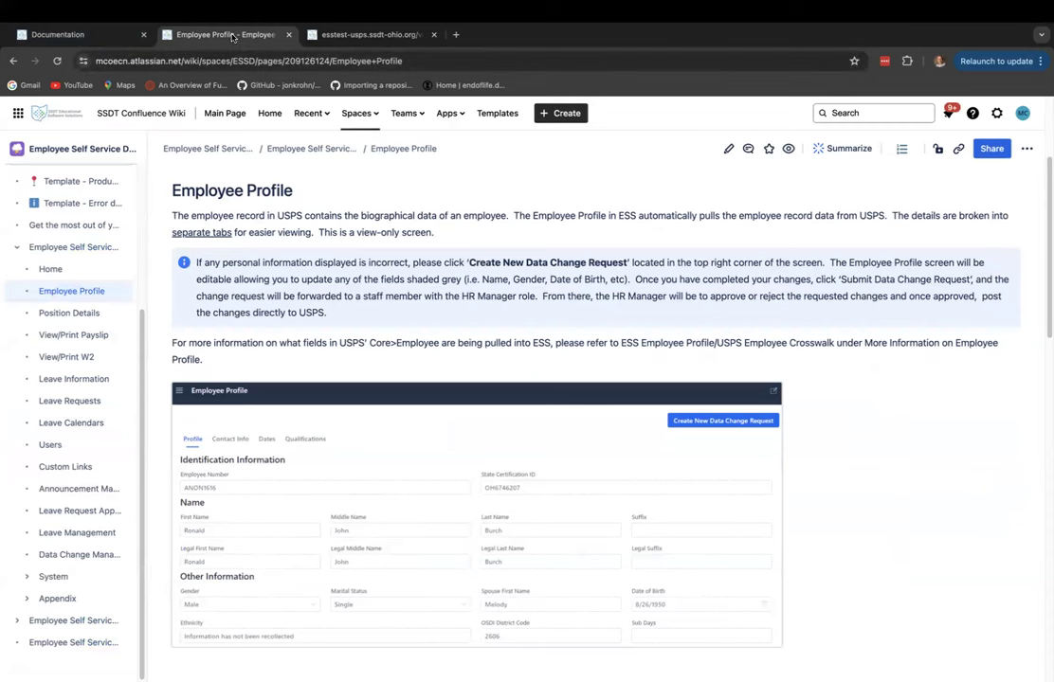
click(87, 36)
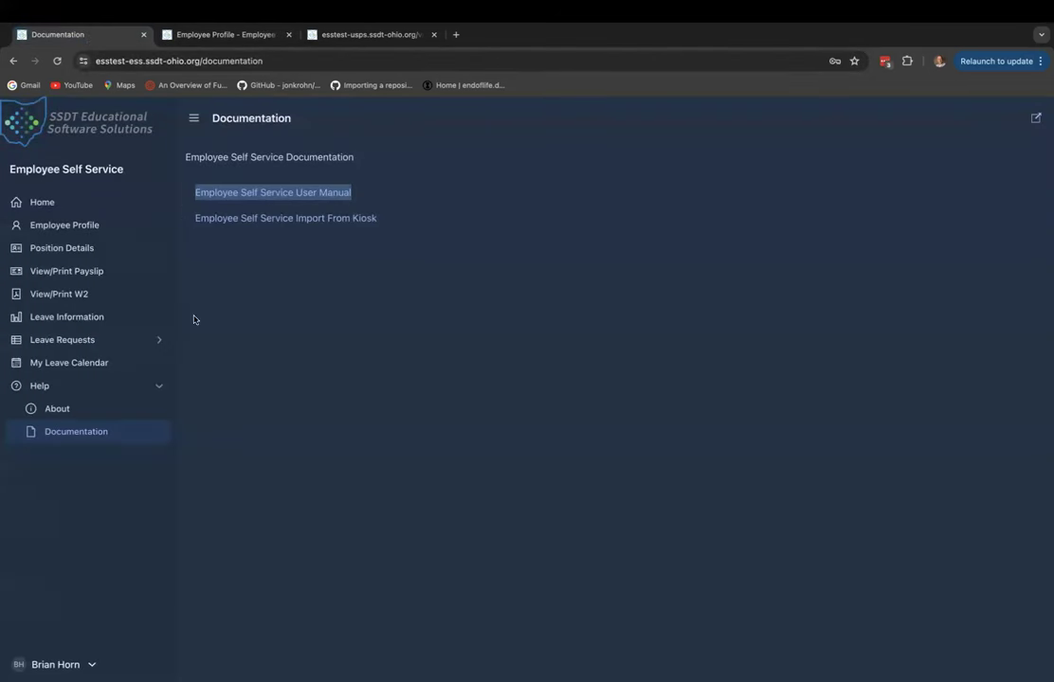
Start a new leave request and refuse the VMware CarbonBlack Cloud Sensor request to filter network content
click(85, 340)
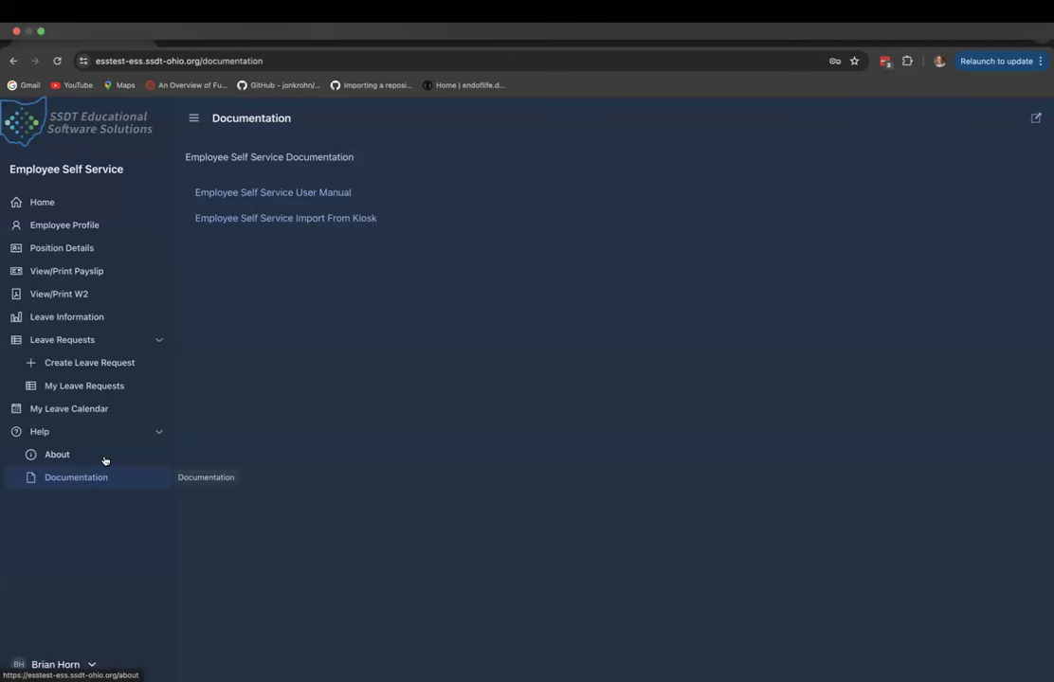
click(110, 363)
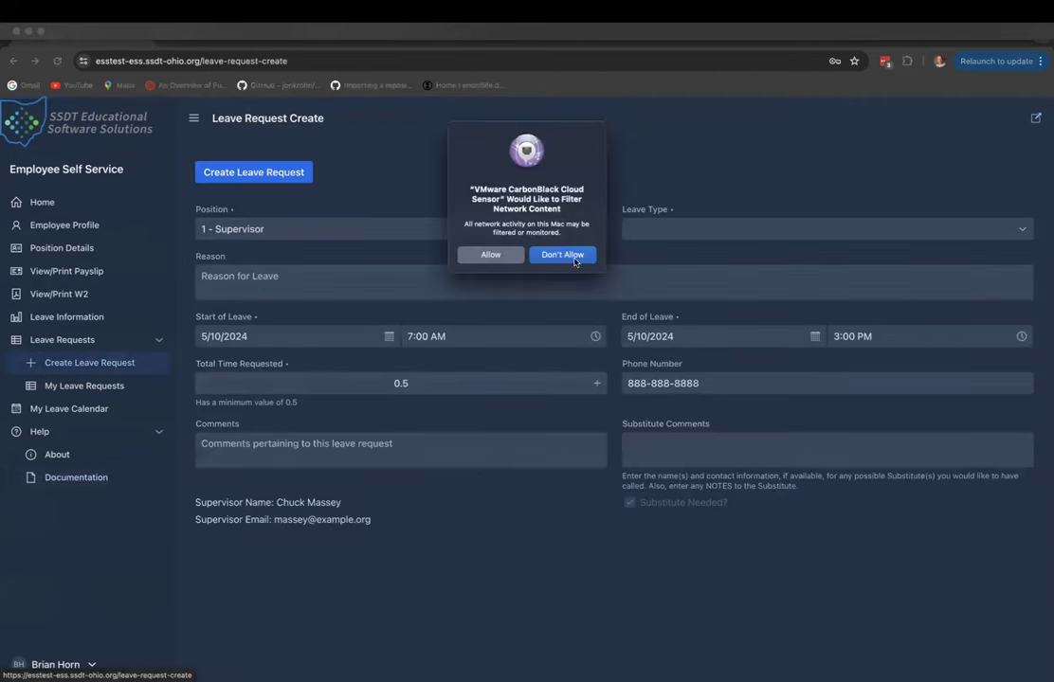
click(575, 257)
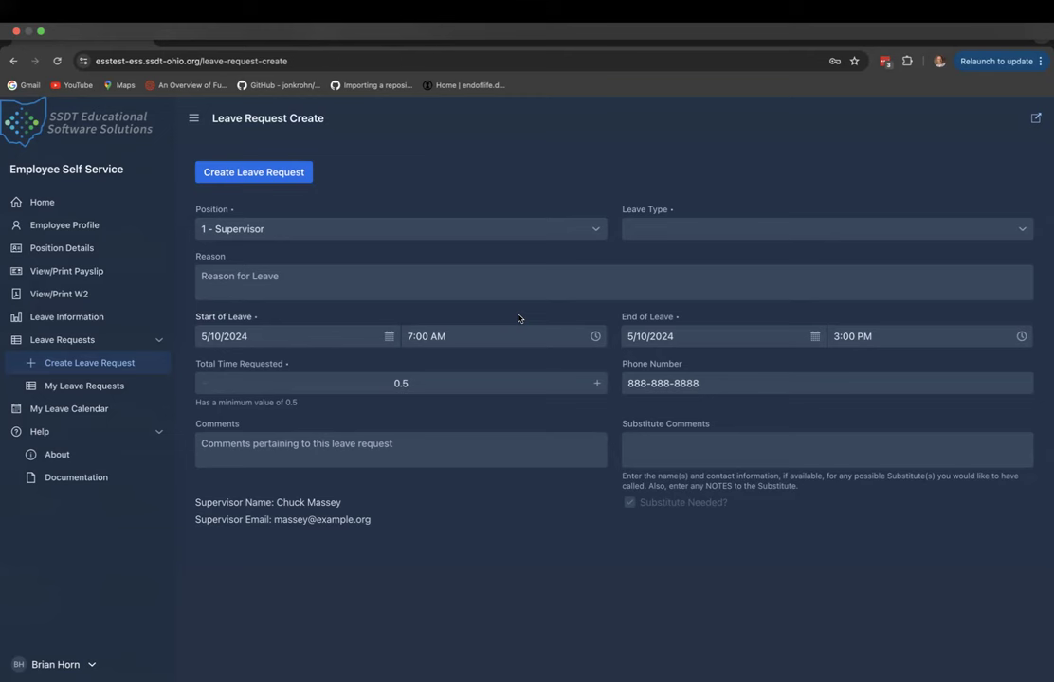
Set the leave request's position to 3 - Custodian and its leave type to Sick, checking the leave balance
click(594, 230)
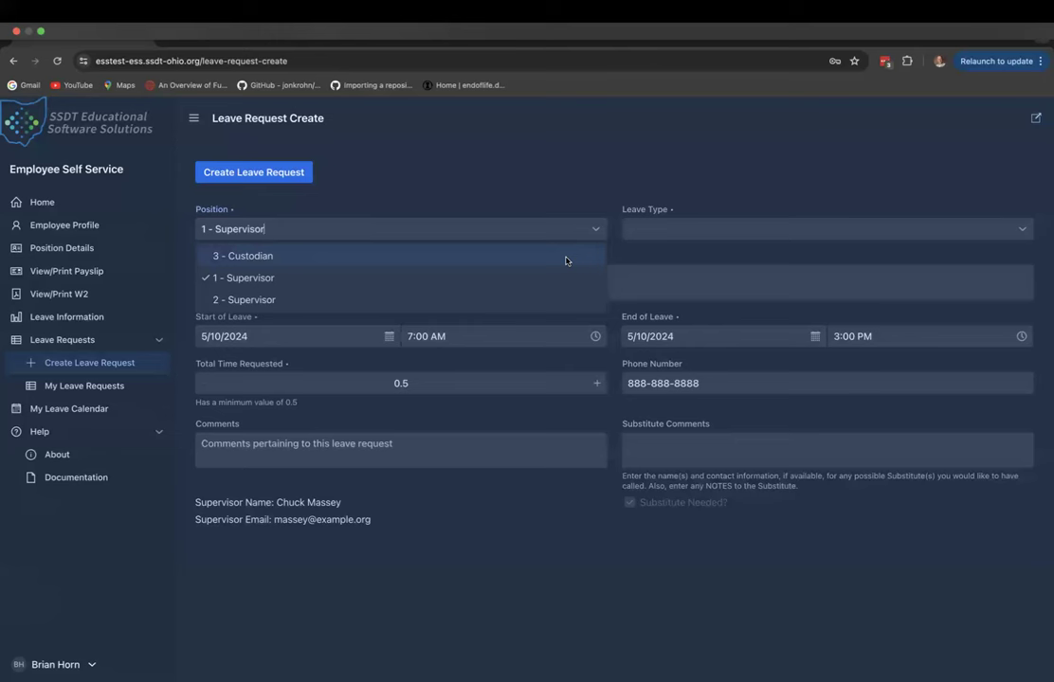
click(565, 259)
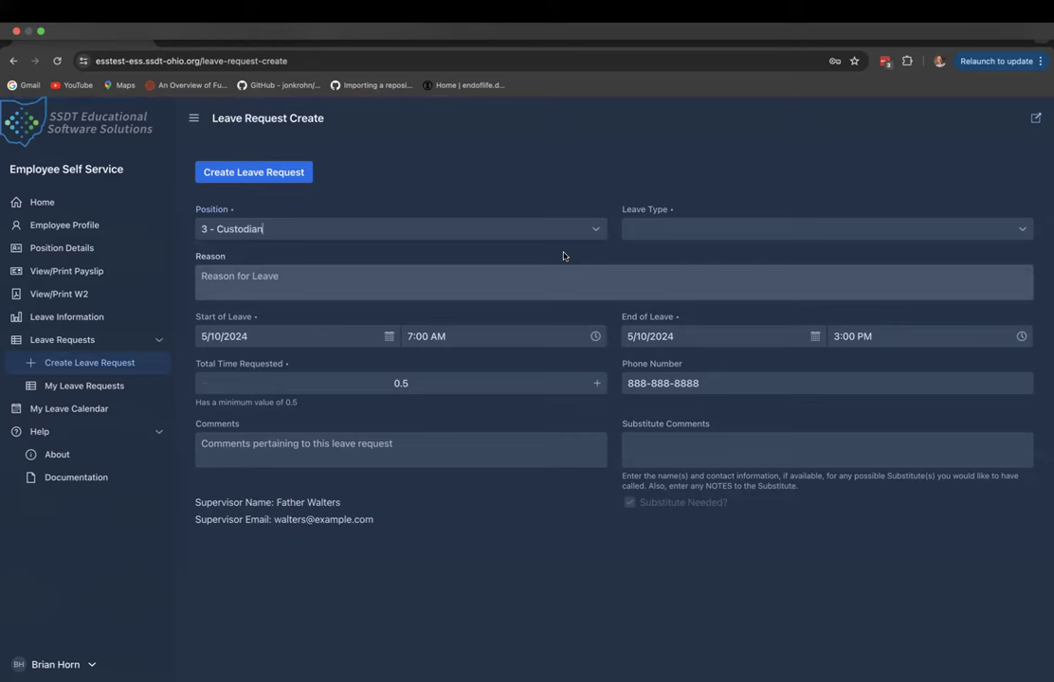
click(718, 228)
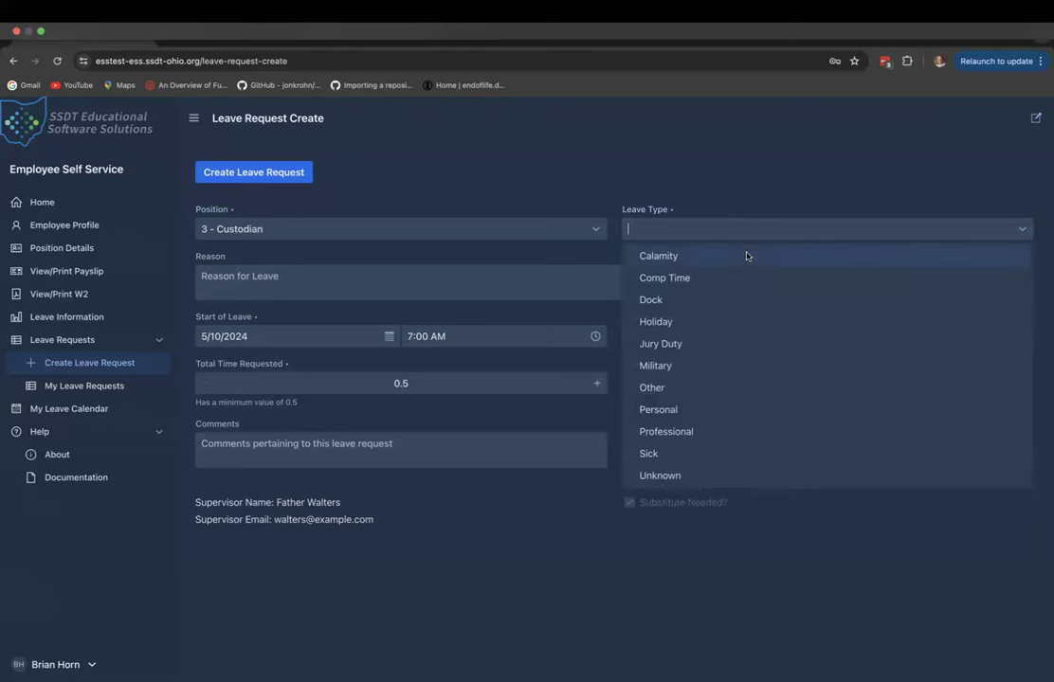
click(721, 454)
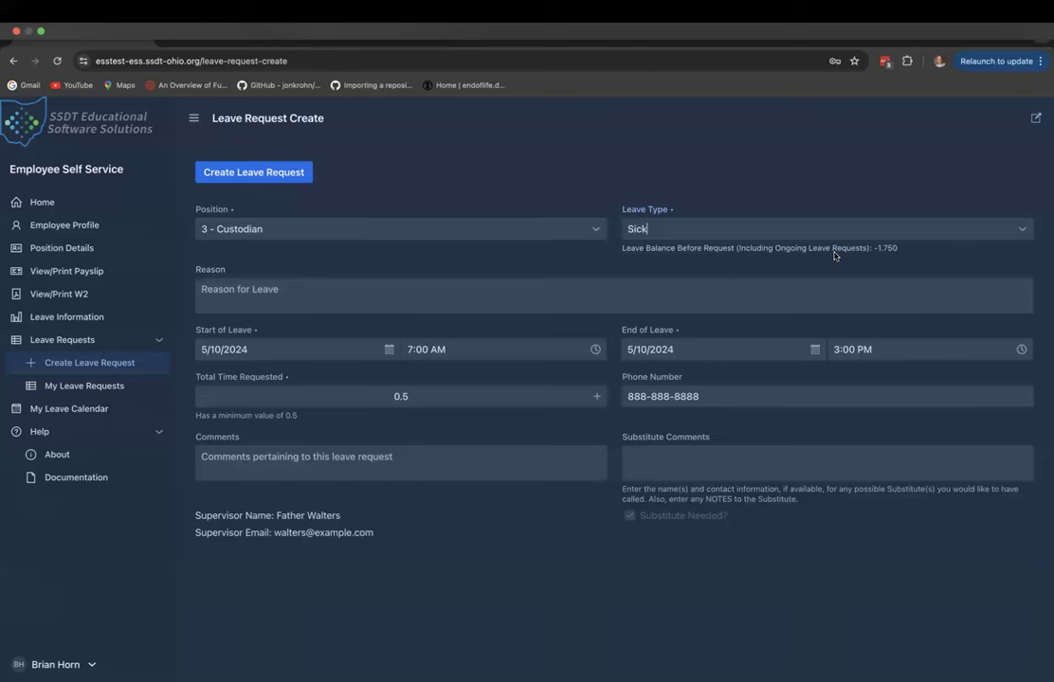
drag(874, 248, 899, 249)
click(900, 248)
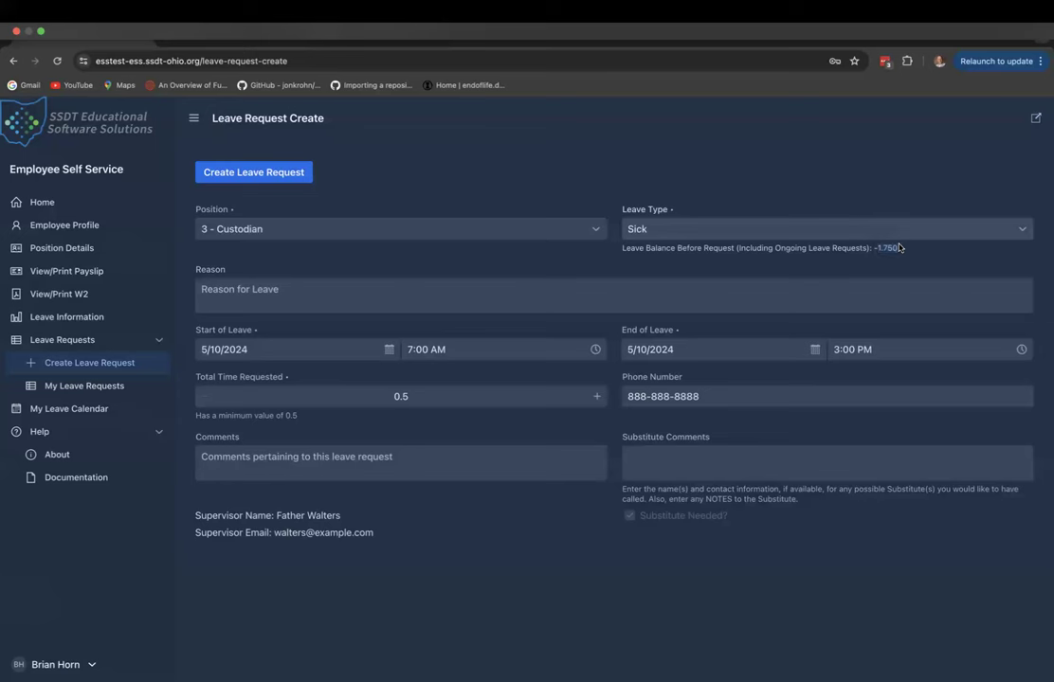
click(813, 231)
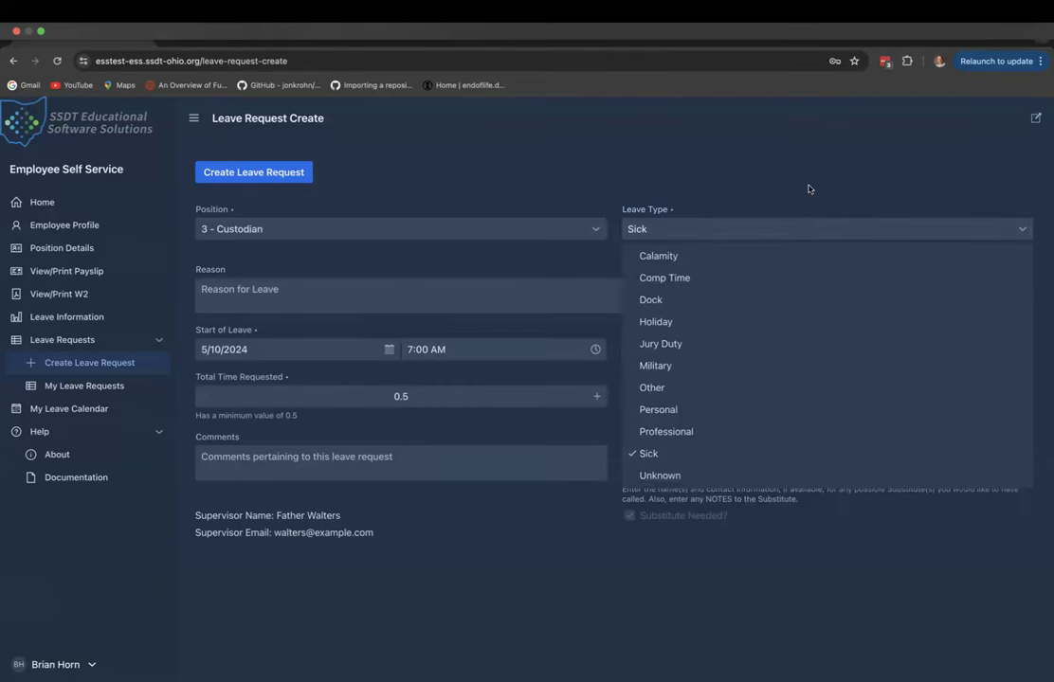
click(806, 189)
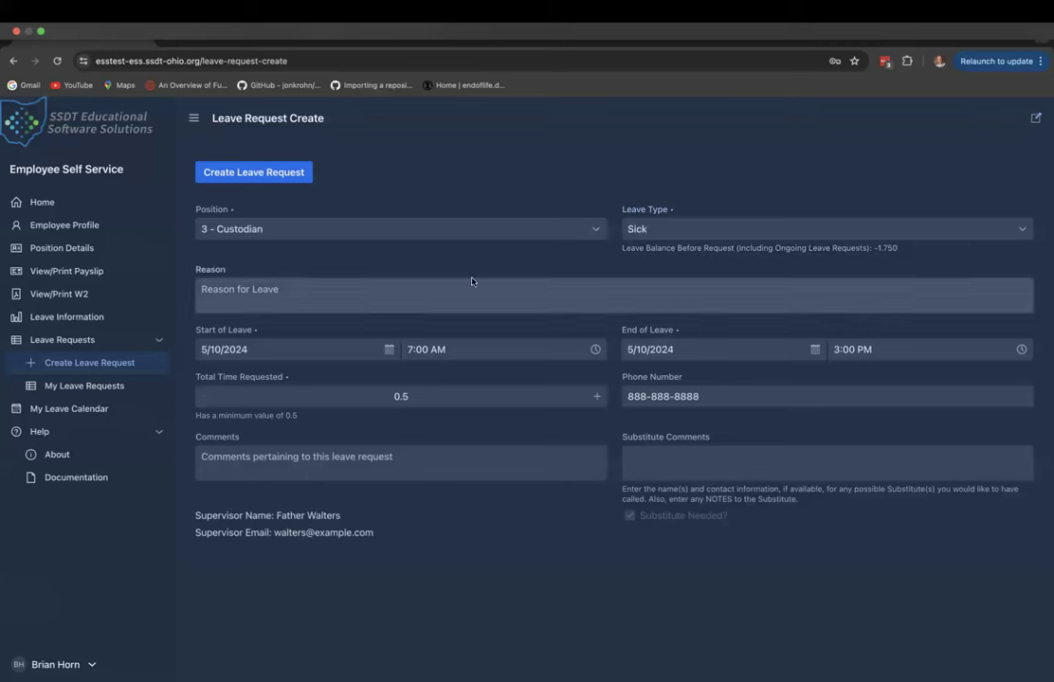
Enter "I'm sick" as the reason, set the end of leave to 5/11/2024 and the total time requested to 2
click(410, 297)
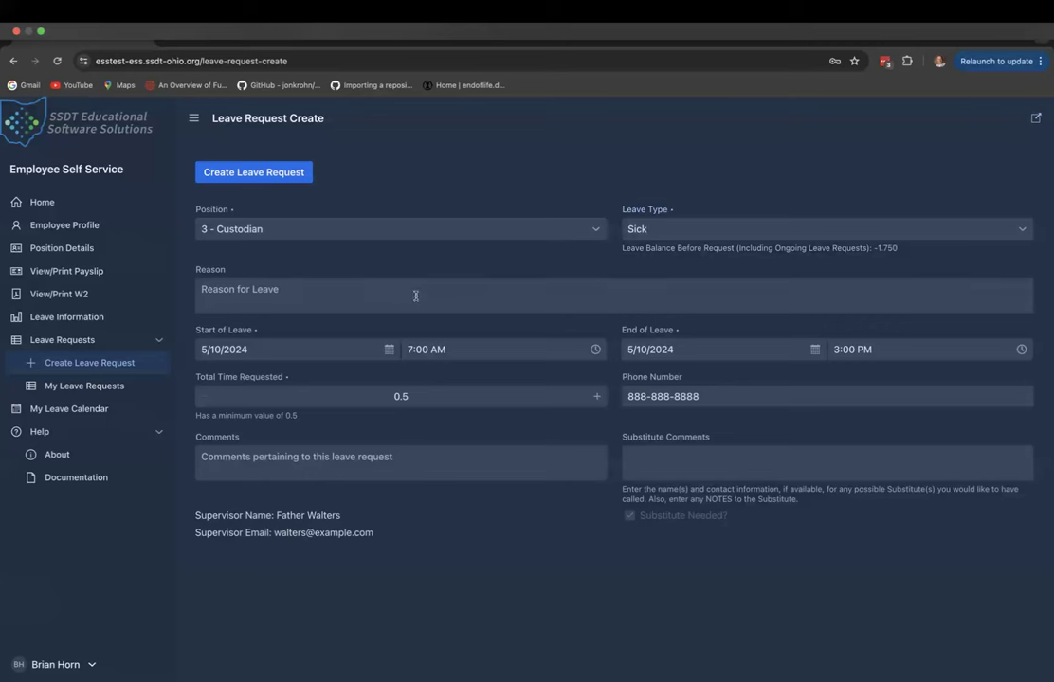
text(I'm sick)
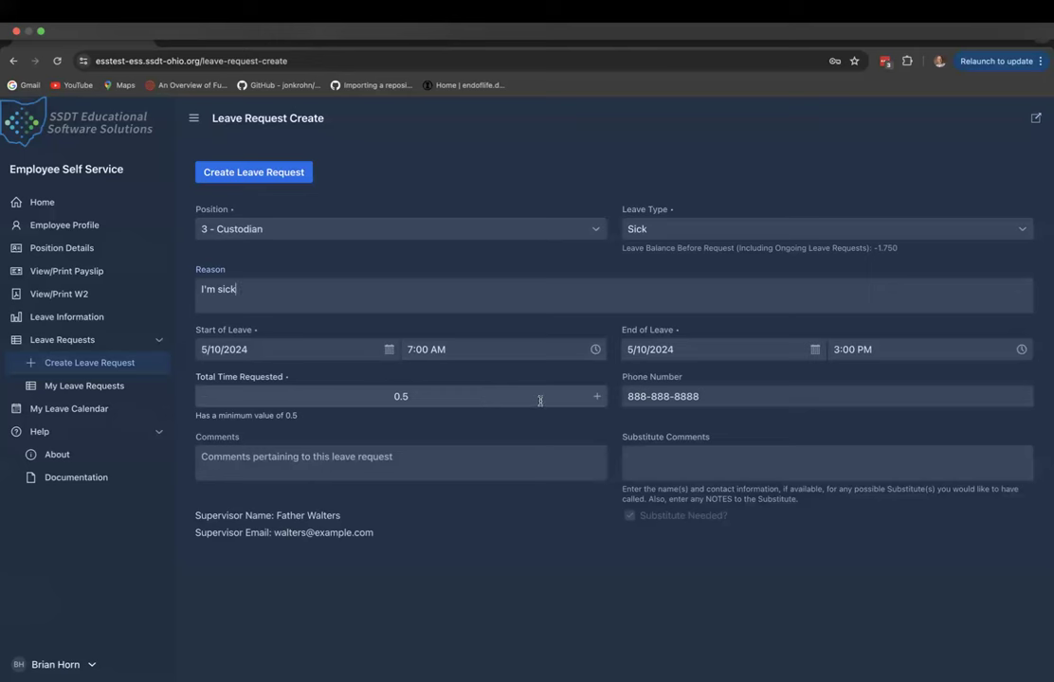
click(815, 349)
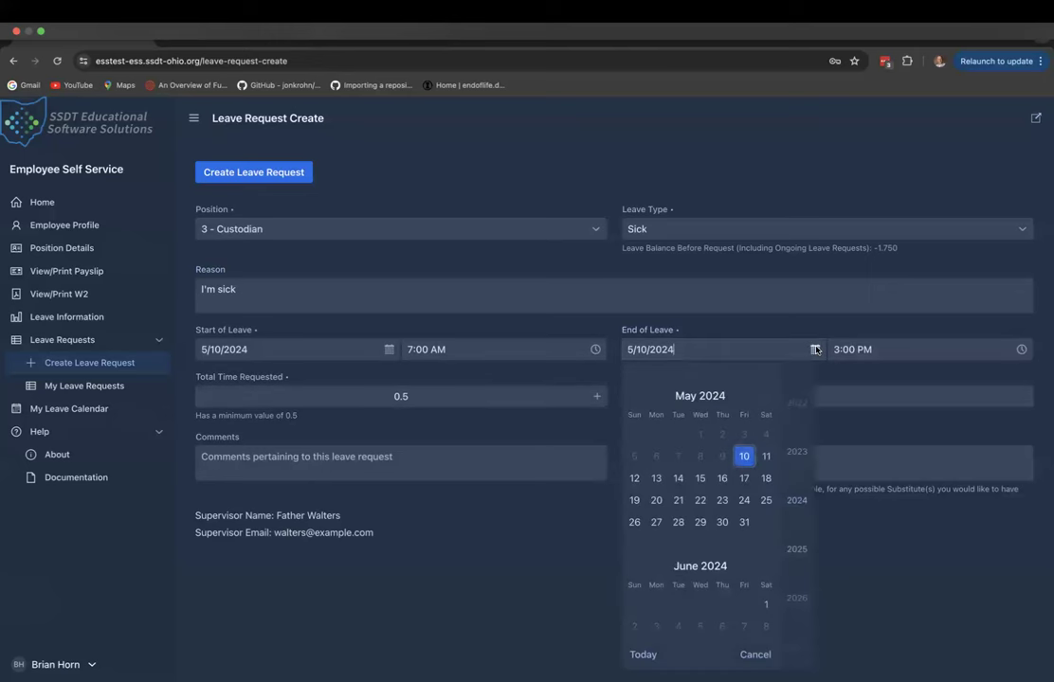
click(765, 457)
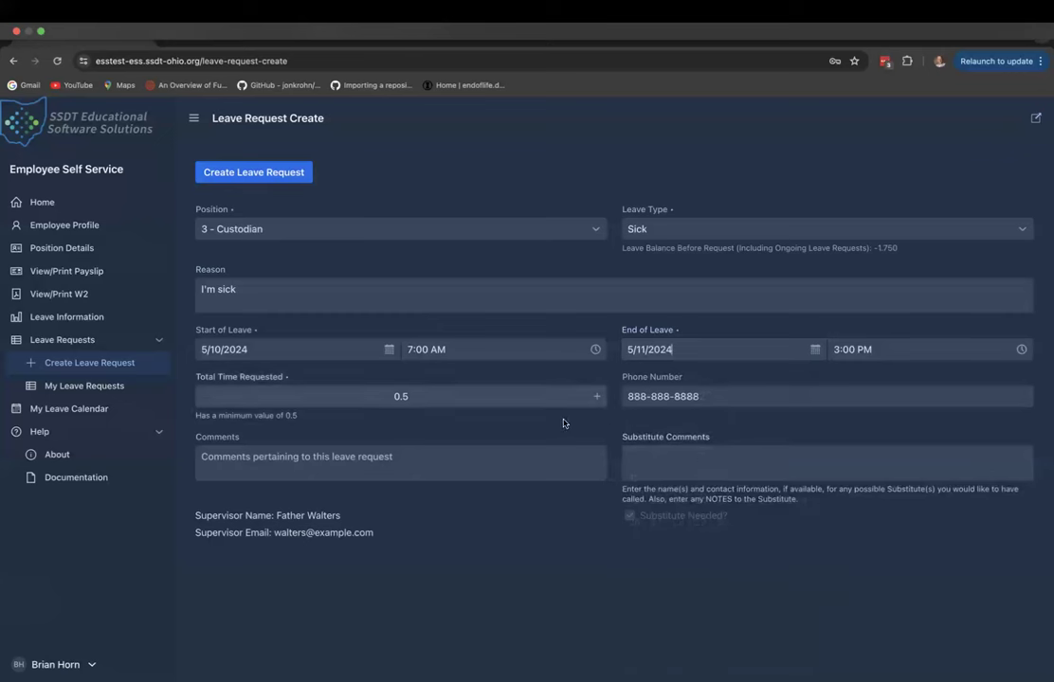
click(597, 396)
click(597, 396)
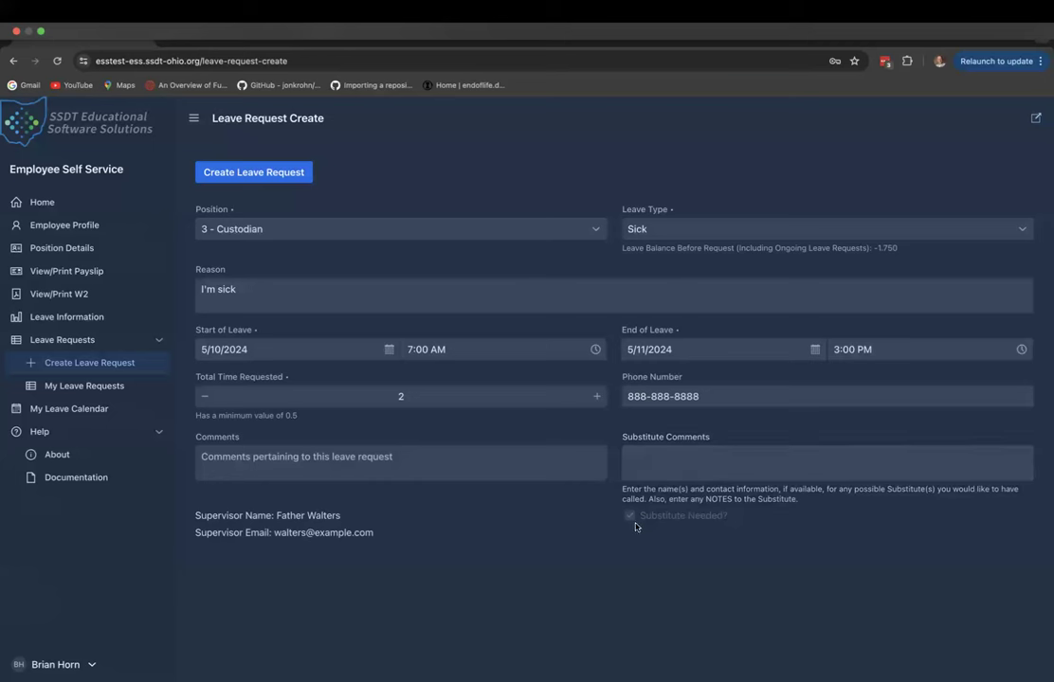
Point out the supervisor's e-mail, submit the request to check its daily absence details, and cancel them
drag(195, 533, 374, 533)
click(588, 522)
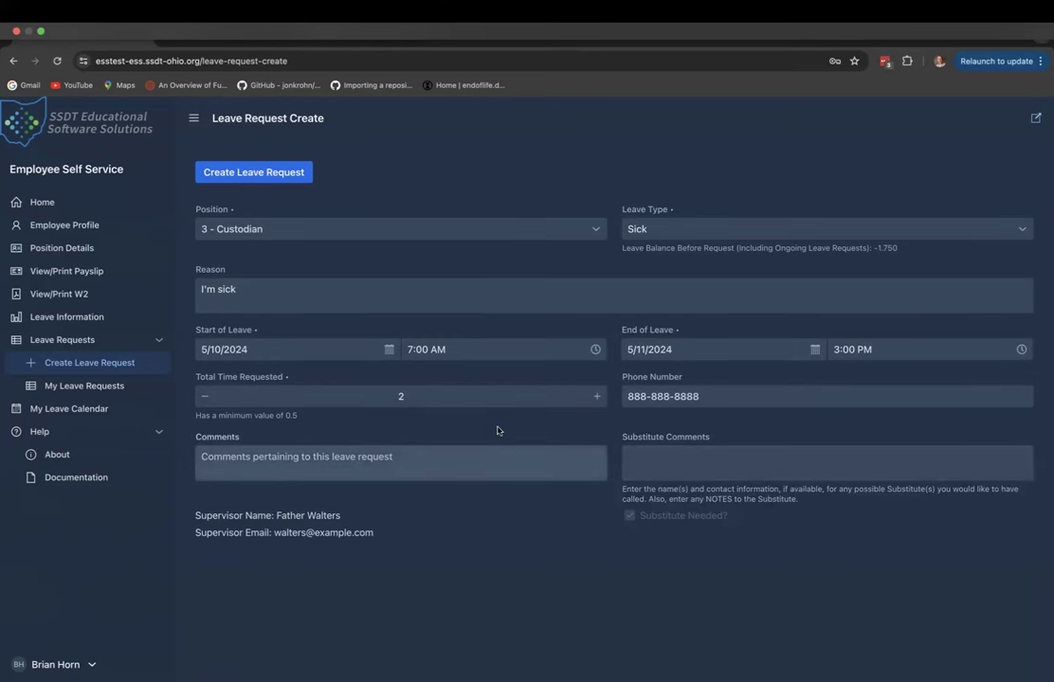
click(283, 174)
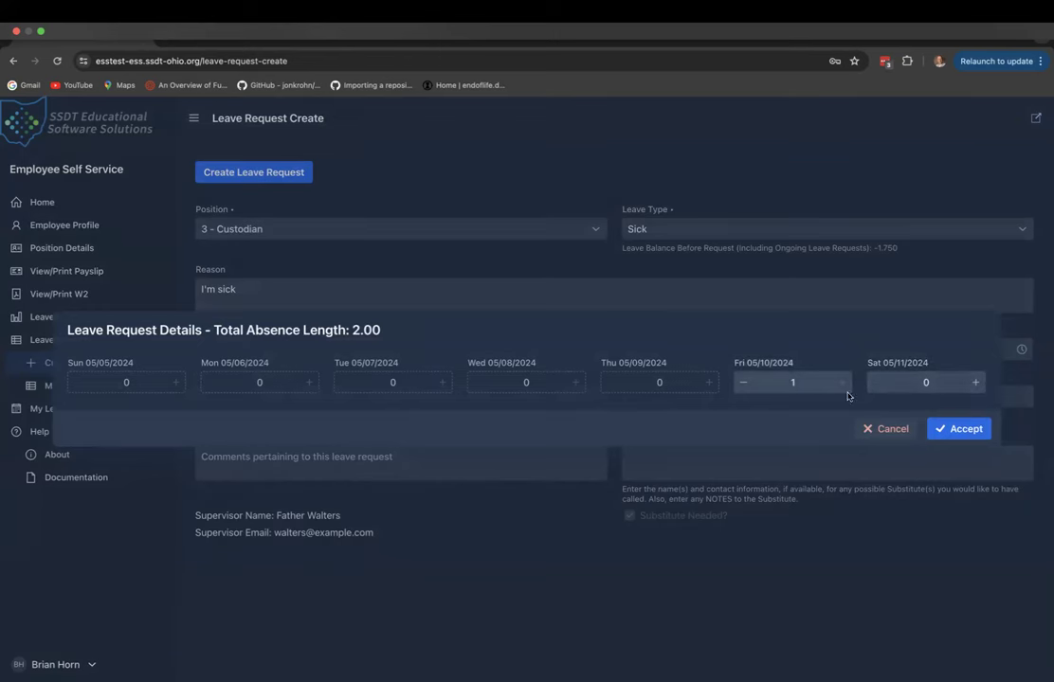
click(880, 430)
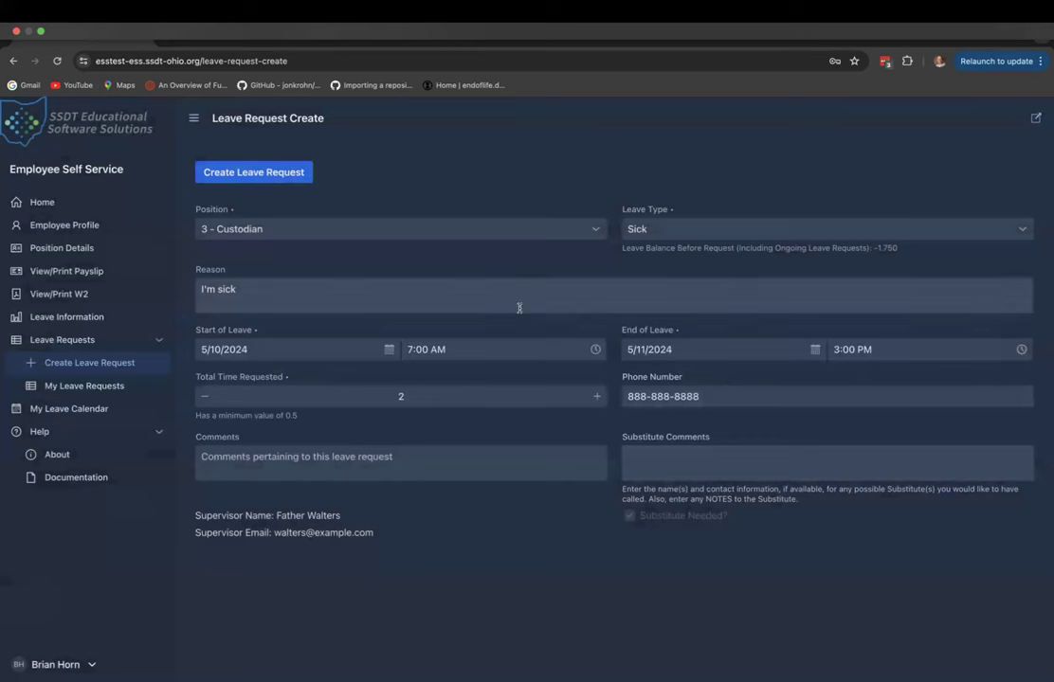
Set the leave request's start date to 5/9/2024 and its end date to 5/10/2024
click(350, 349)
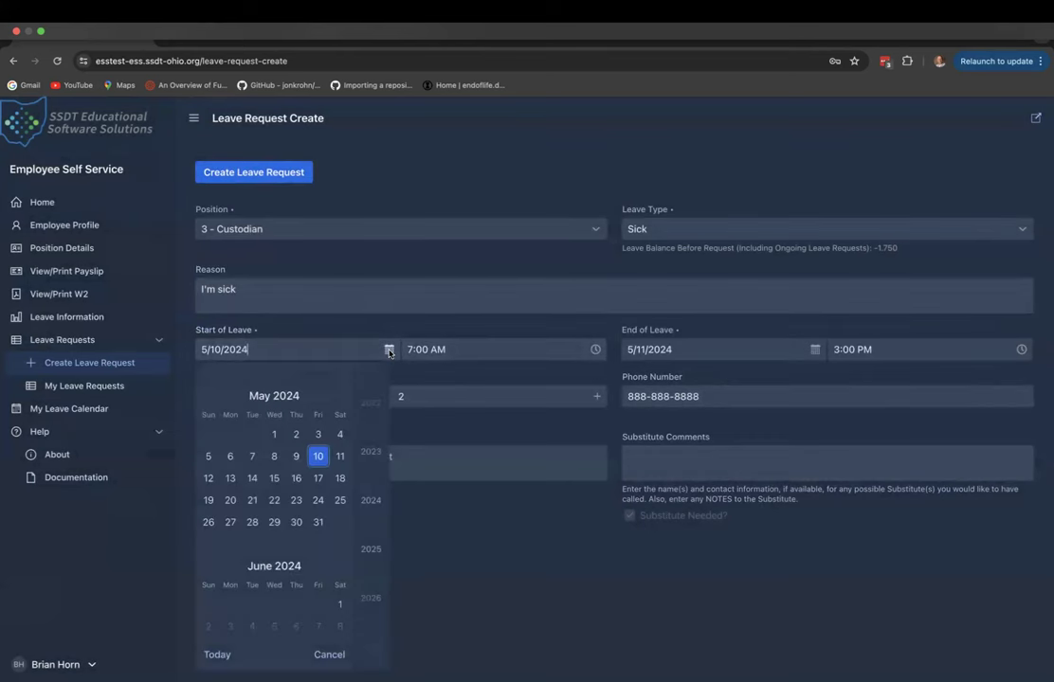
click(296, 455)
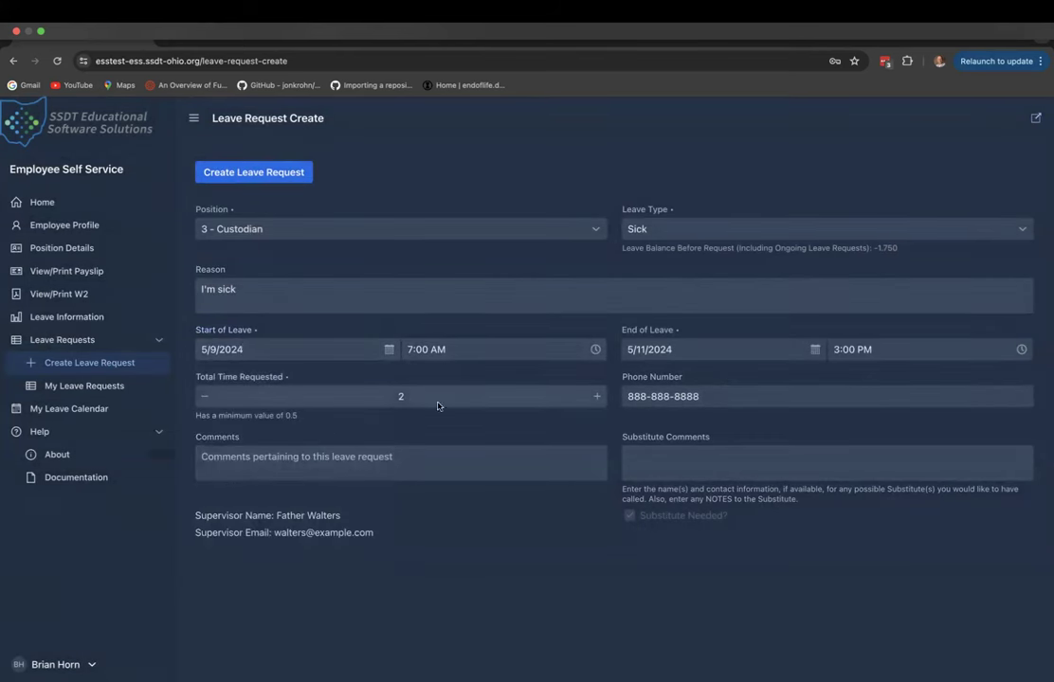
click(673, 351)
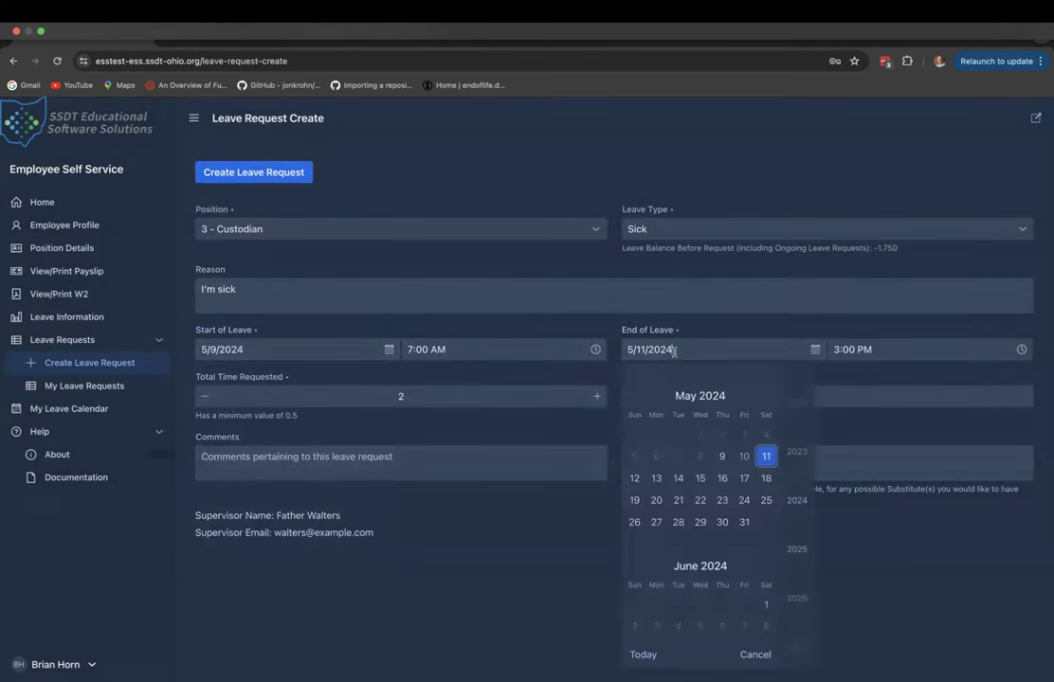
click(744, 456)
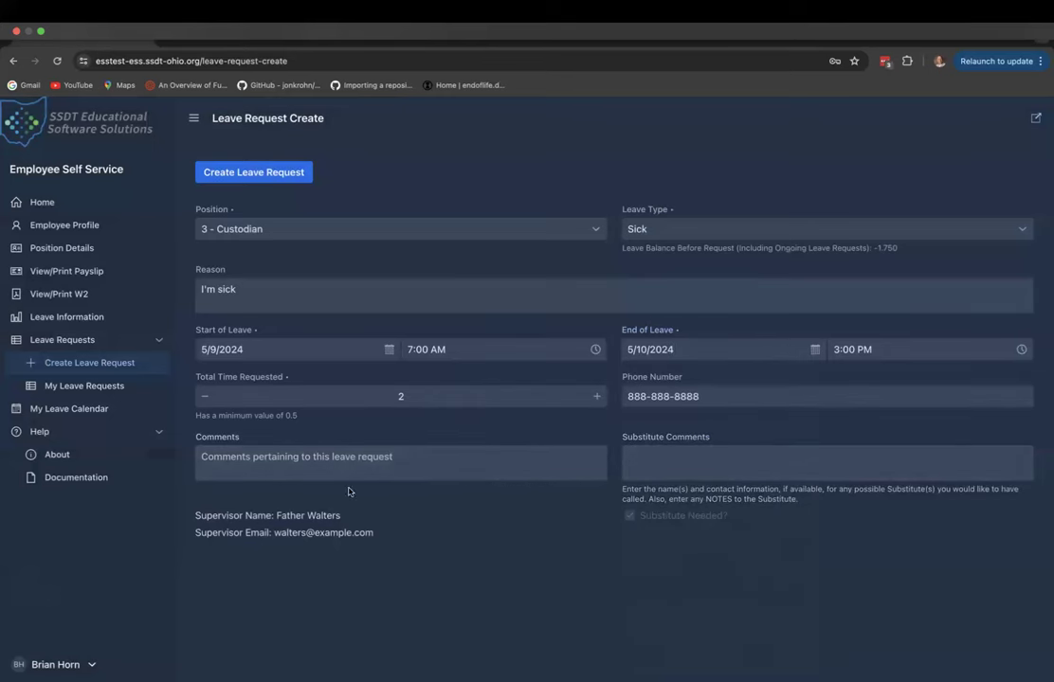
Create the sick leave request despite the past start date and exceeded balance, and accept its daily absence details
click(299, 177)
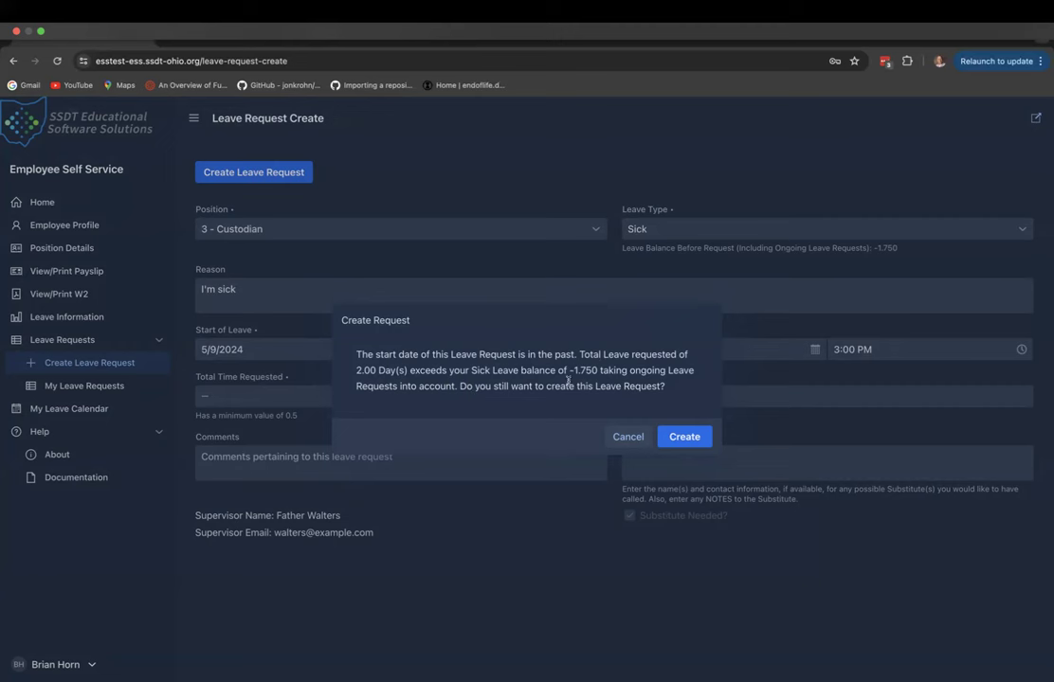
click(684, 437)
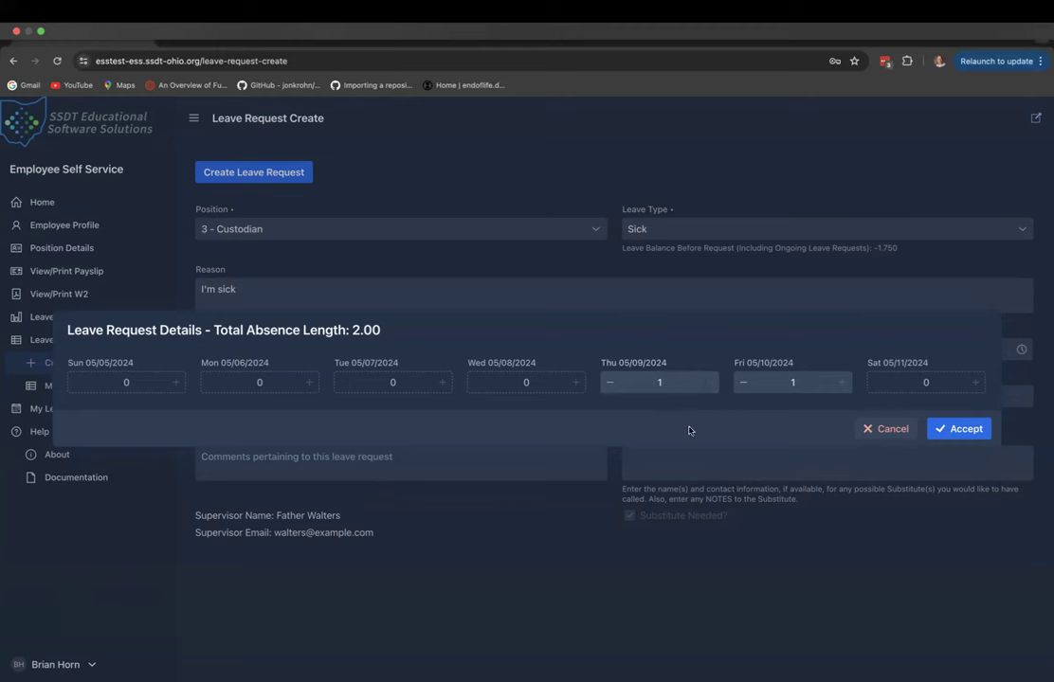
click(957, 429)
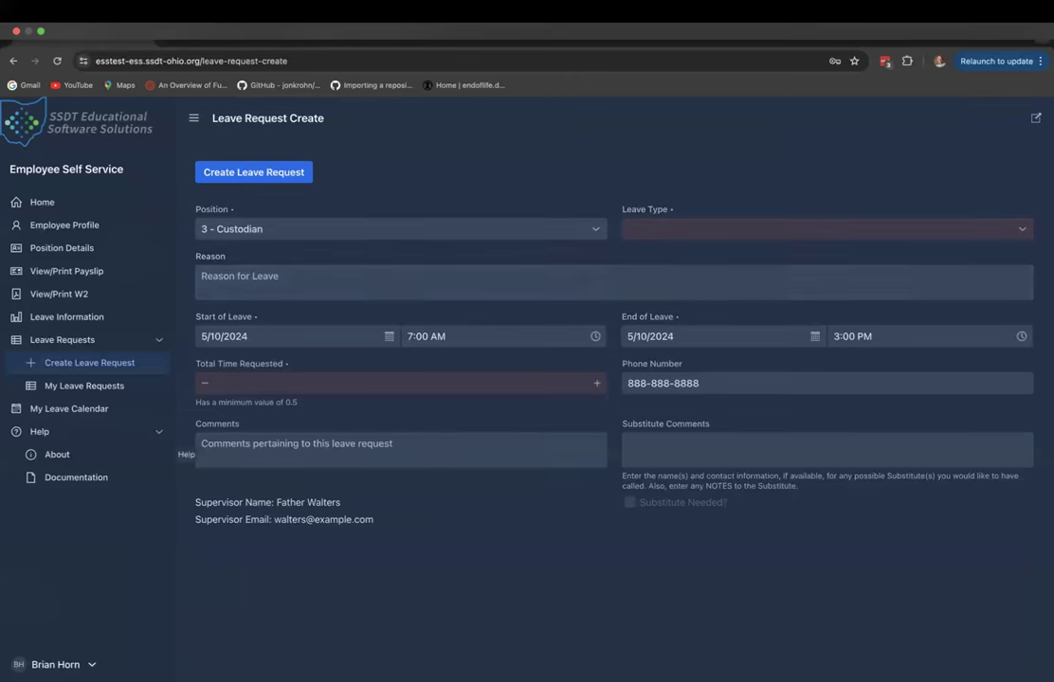
Log out of the employee account and log in with the supervisor's saved username and password
click(55, 664)
click(45, 641)
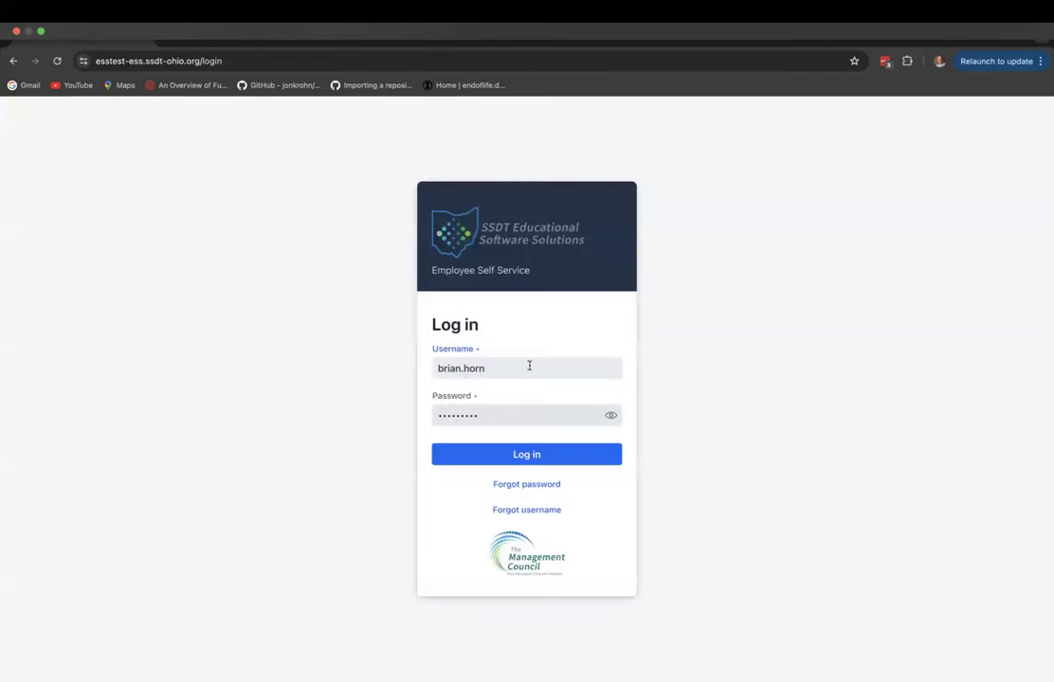
click(527, 368)
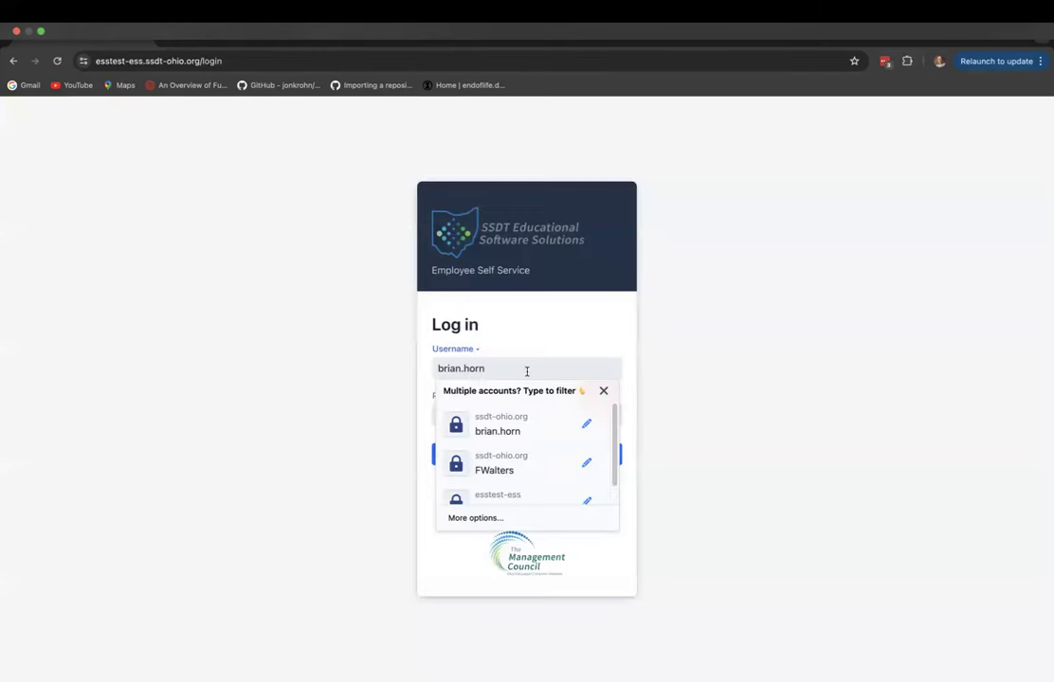
click(523, 462)
click(527, 455)
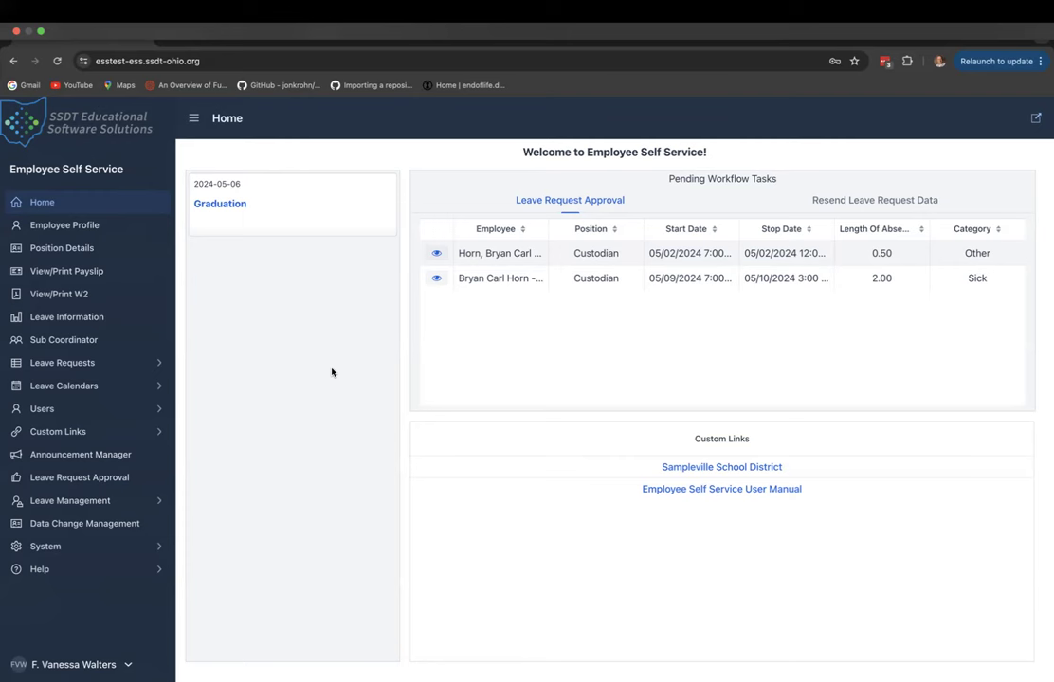
Look over the Sub Coordinator list and Leave Request Approval, and check the two-day sick request's details and daily details
click(62, 341)
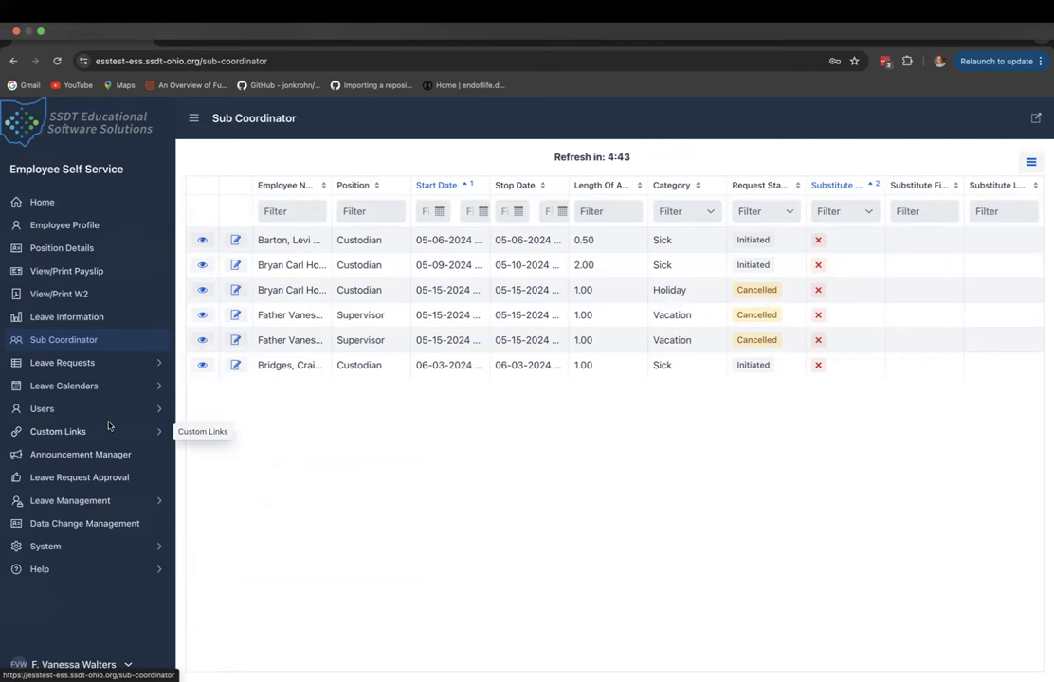
click(95, 479)
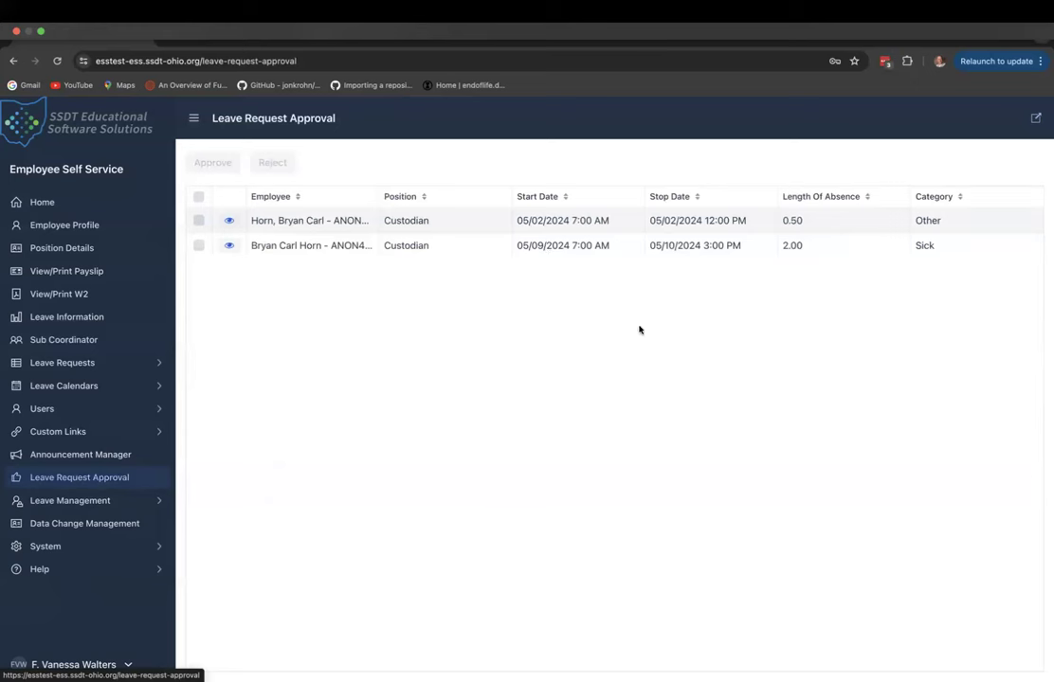
click(230, 247)
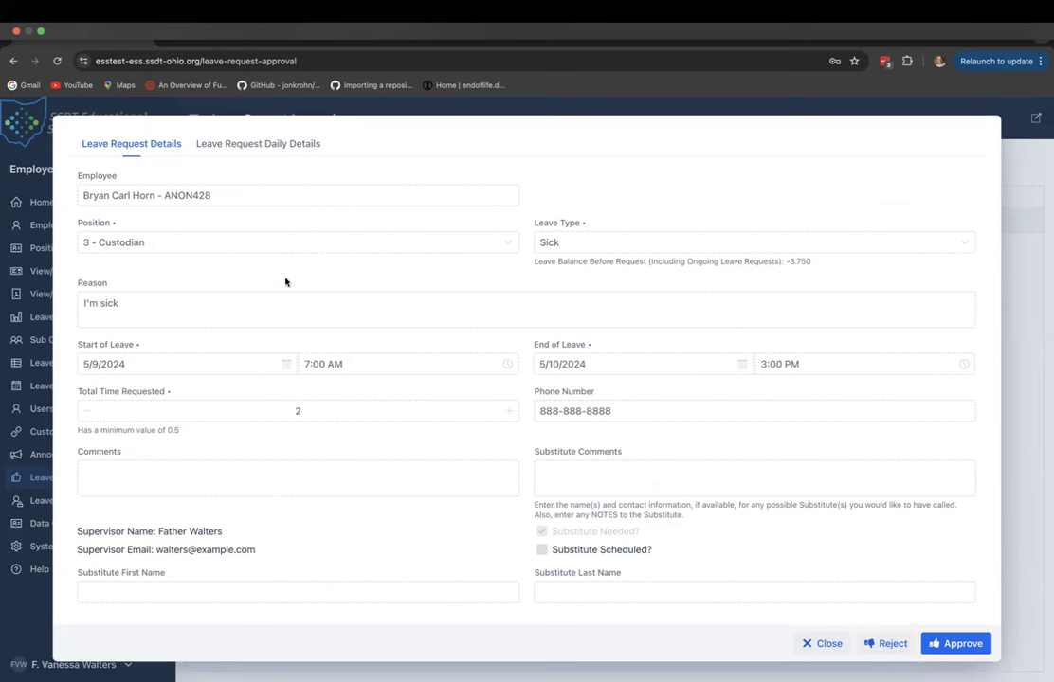
click(275, 145)
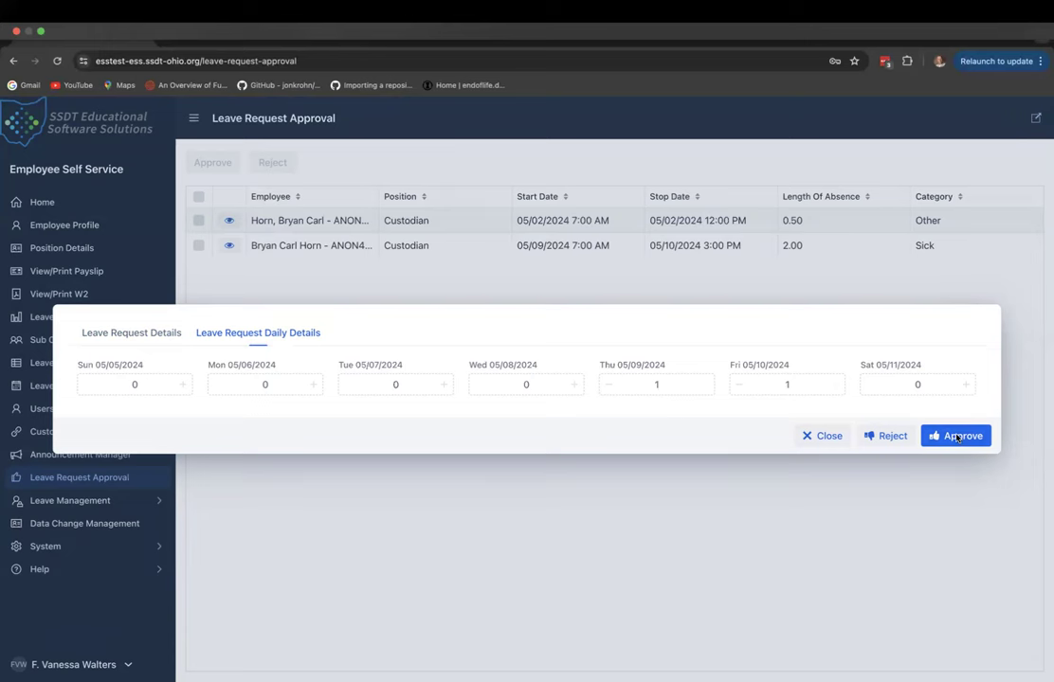
click(826, 435)
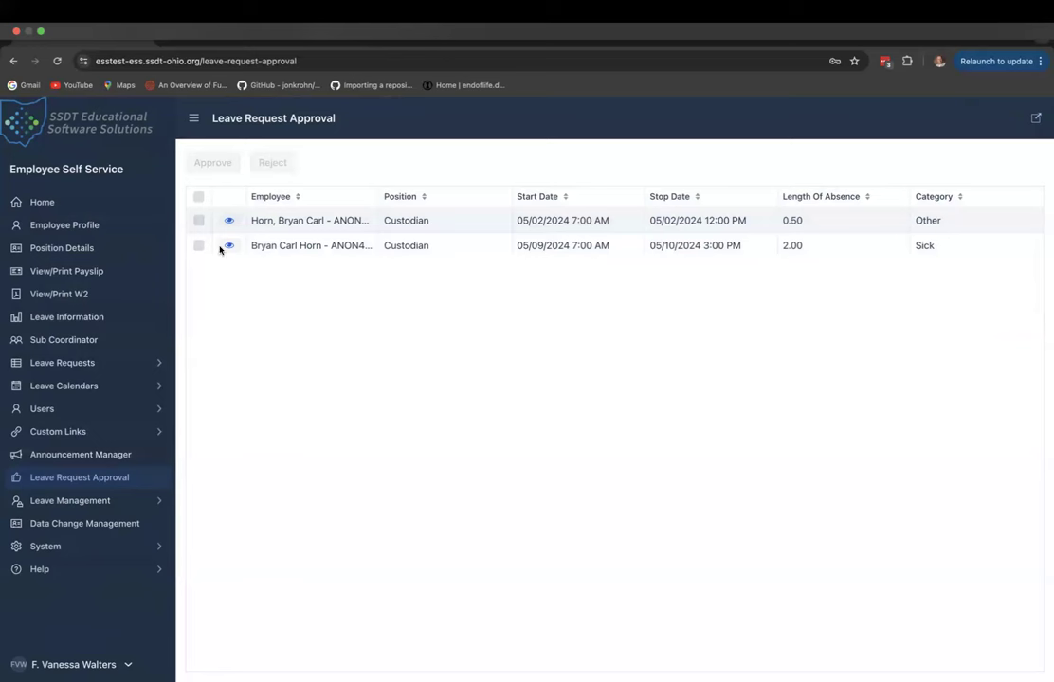
Demonstrate selecting and deselecting all pending requests and the sick request alone, and reopen and close the sick request's details
click(198, 198)
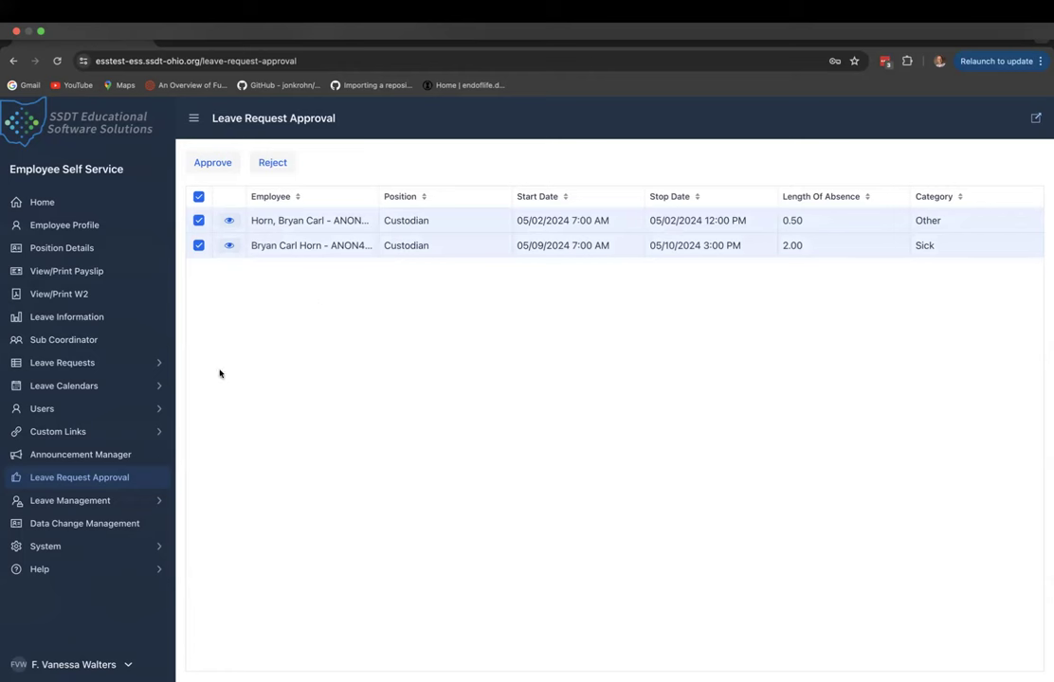
click(198, 197)
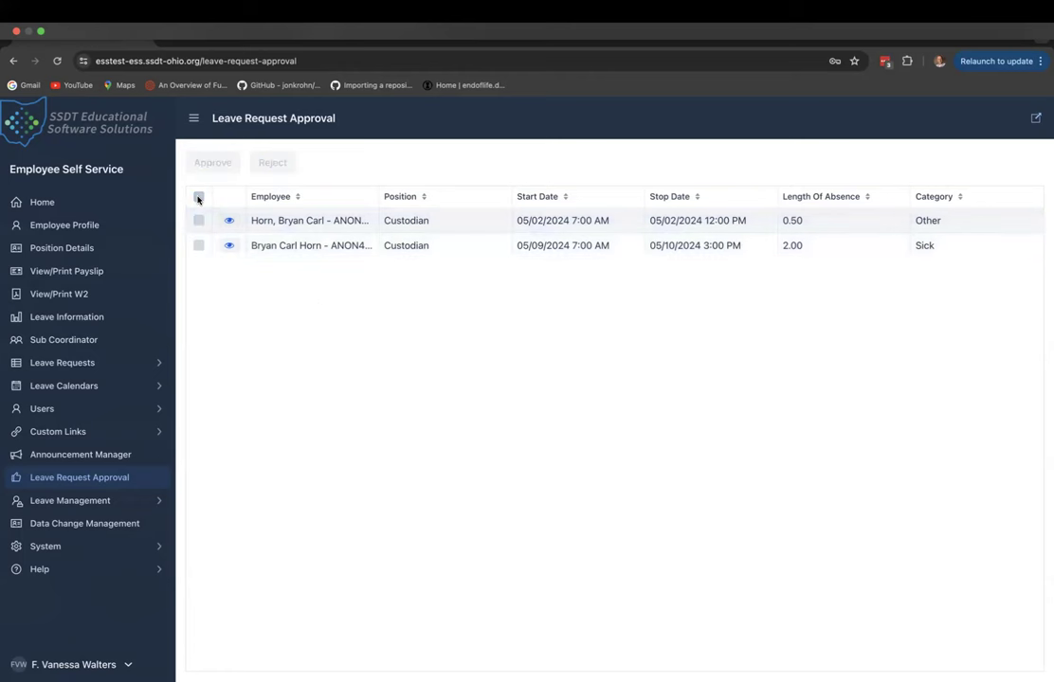
click(200, 246)
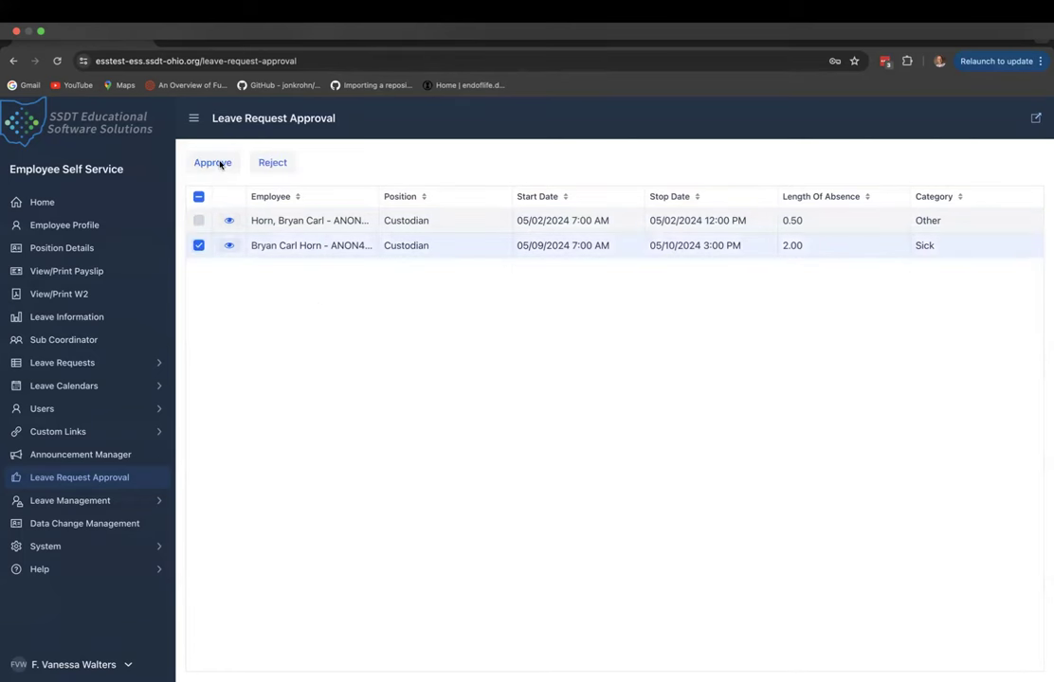
click(198, 246)
click(228, 245)
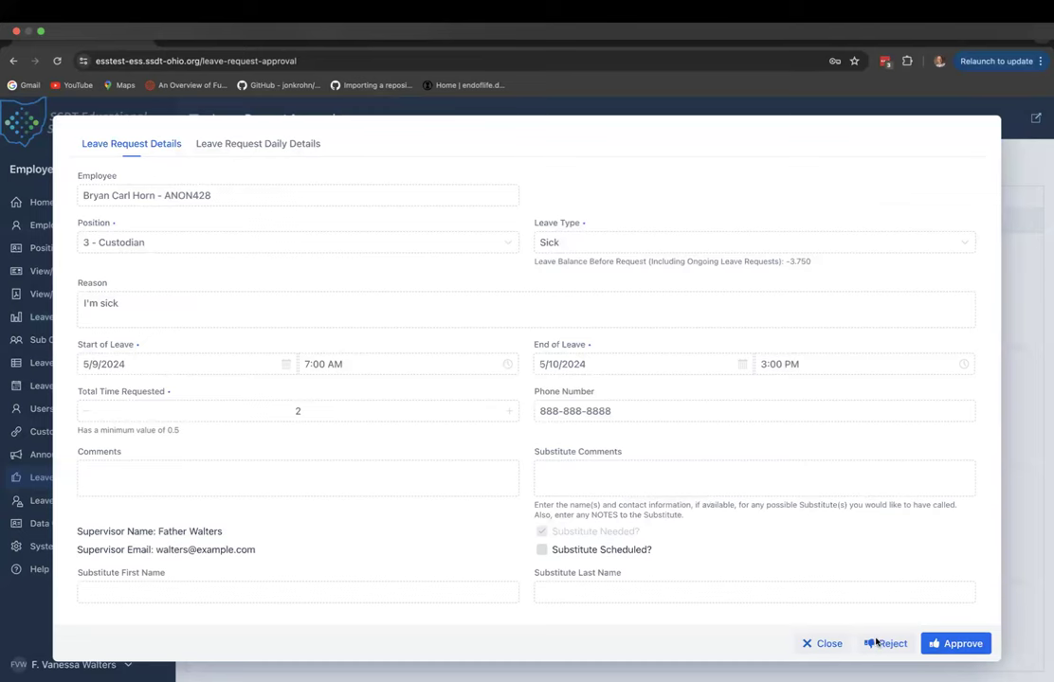
click(828, 645)
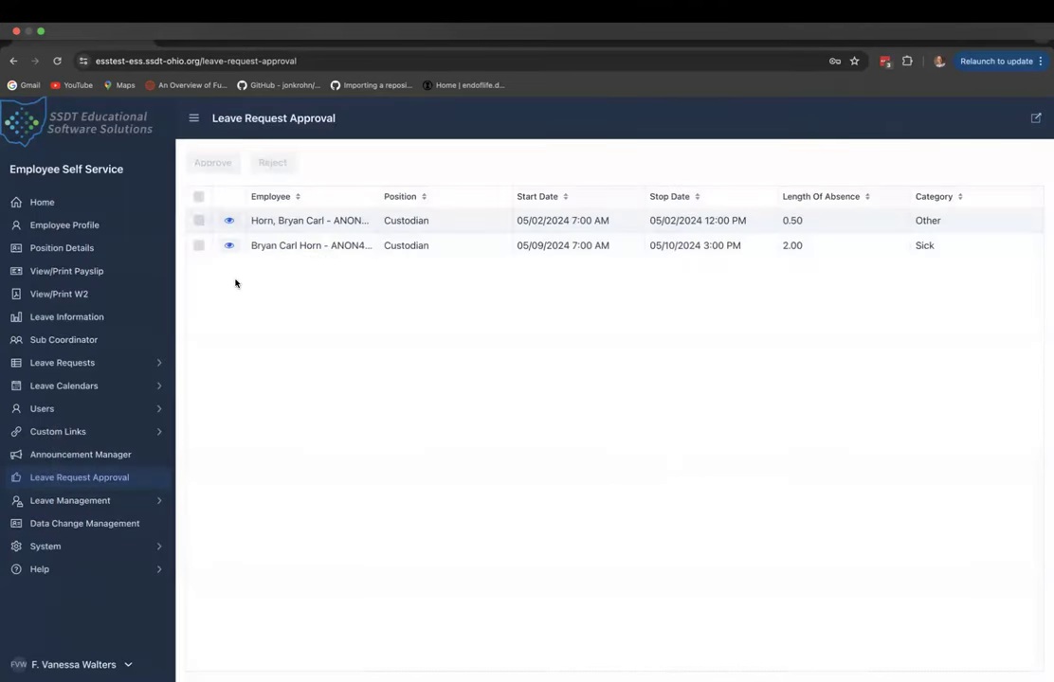
Approve the sick leave request starting 05/09/2024 with the note "Get well soon."
click(199, 246)
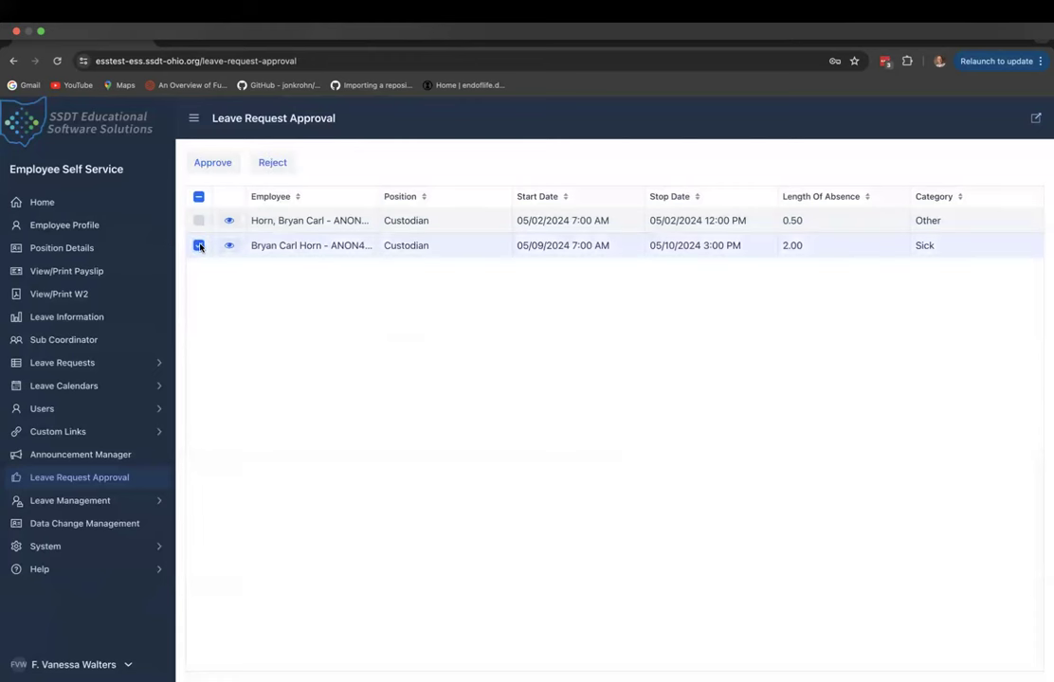
click(216, 165)
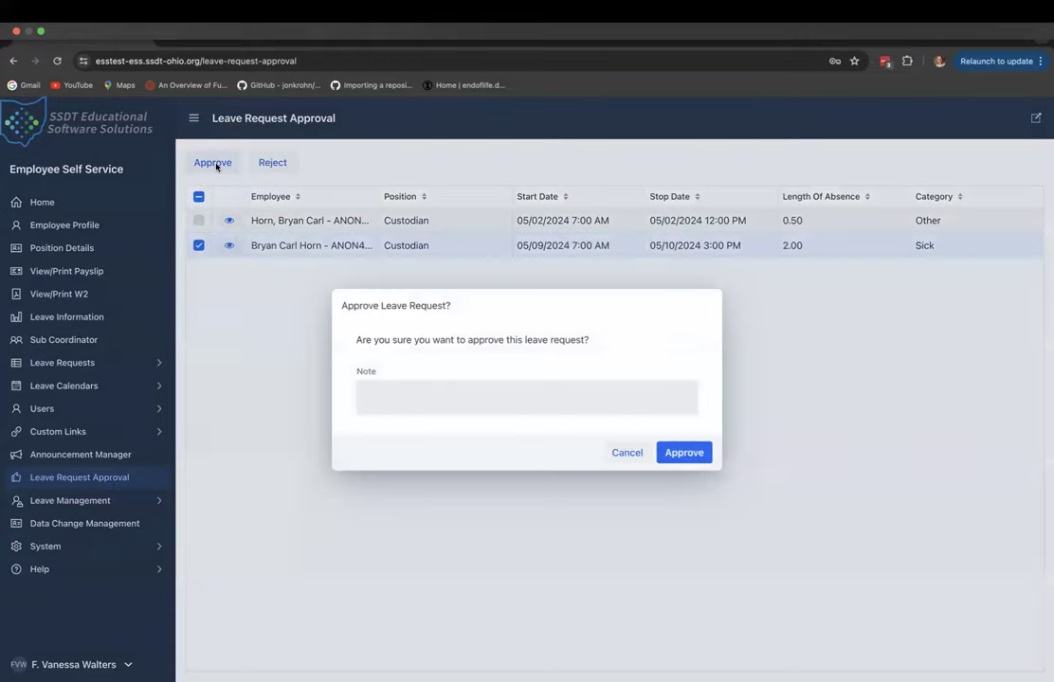
click(392, 401)
click(696, 454)
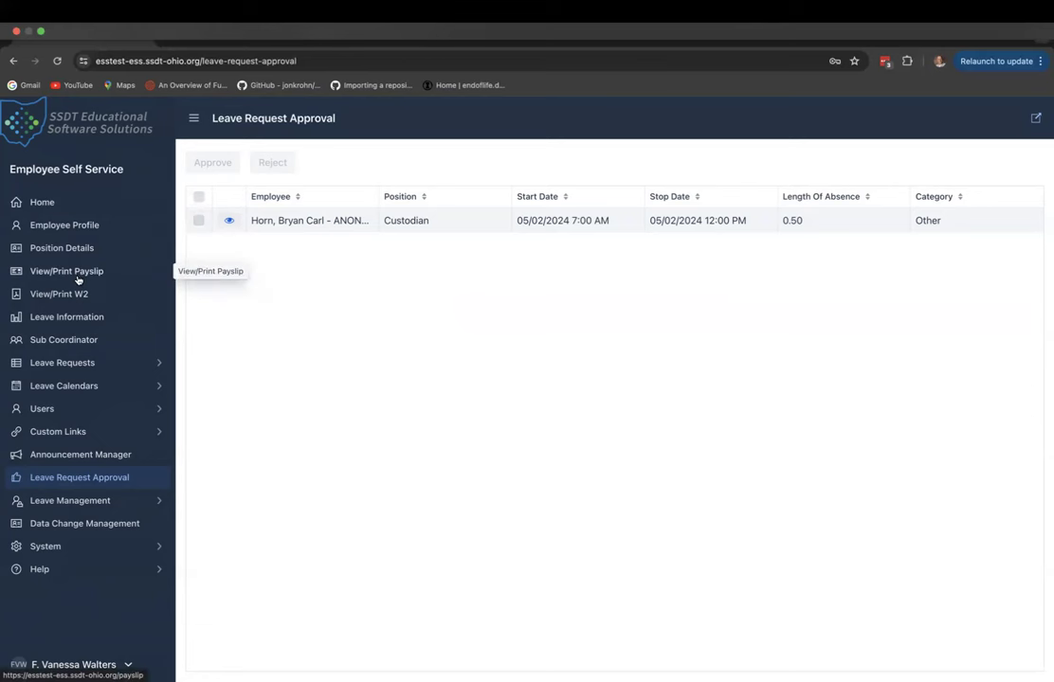
Open the approved sick leave request from Sub Coordinator for editing and mark a substitute as scheduled
click(85, 341)
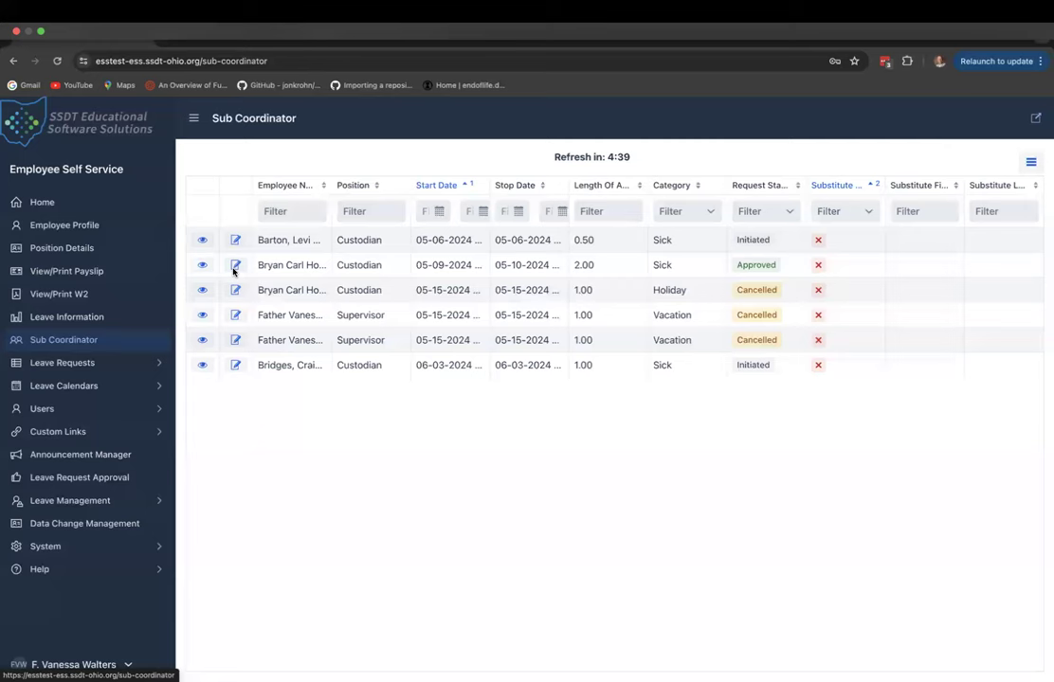
click(203, 266)
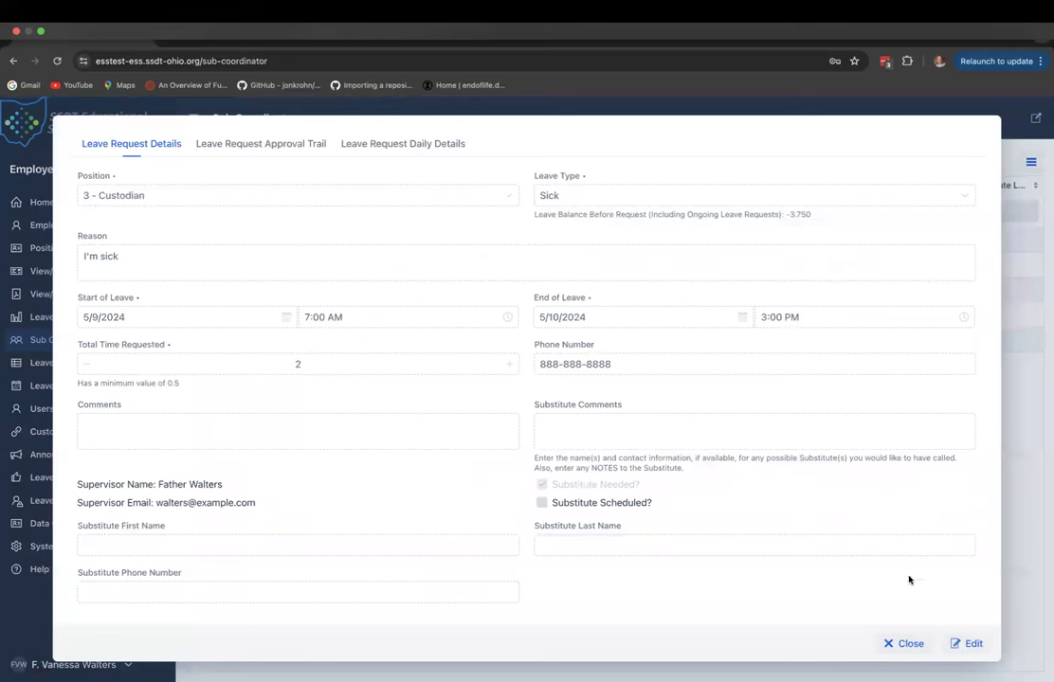
click(968, 644)
click(542, 504)
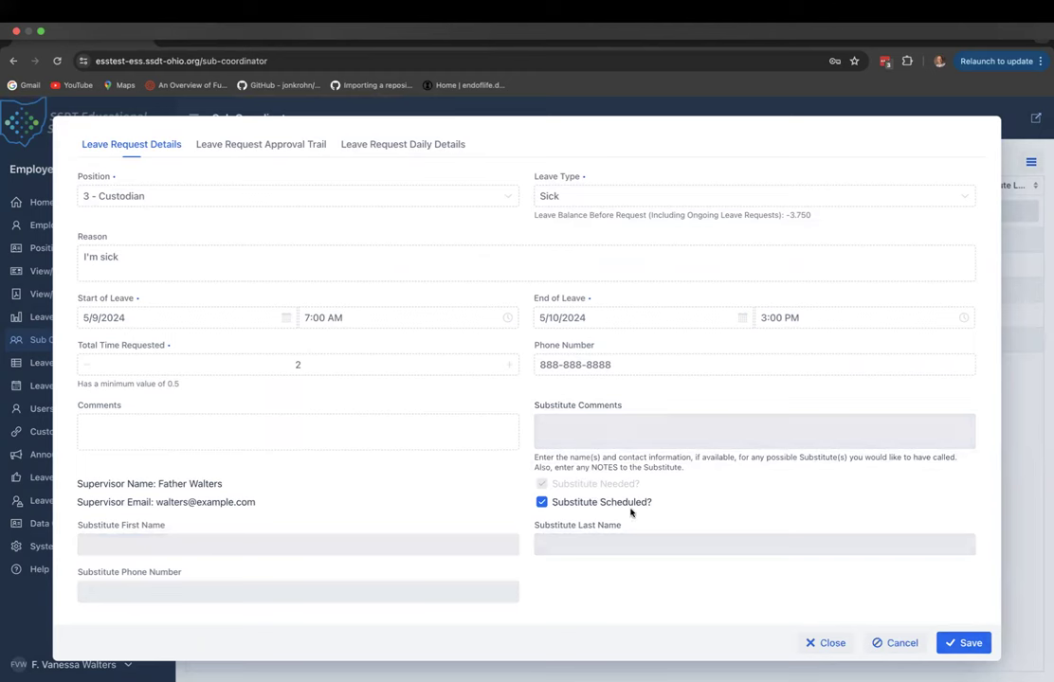
click(429, 546)
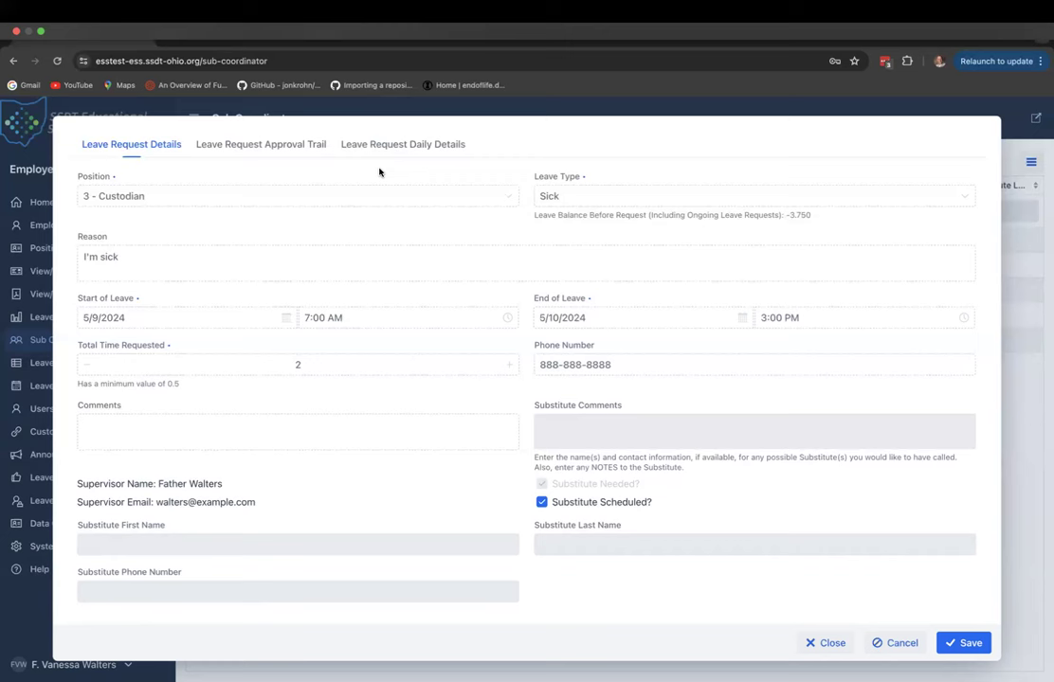
Review the sick leave request's approval trail and daily details, and close it without saving
click(245, 144)
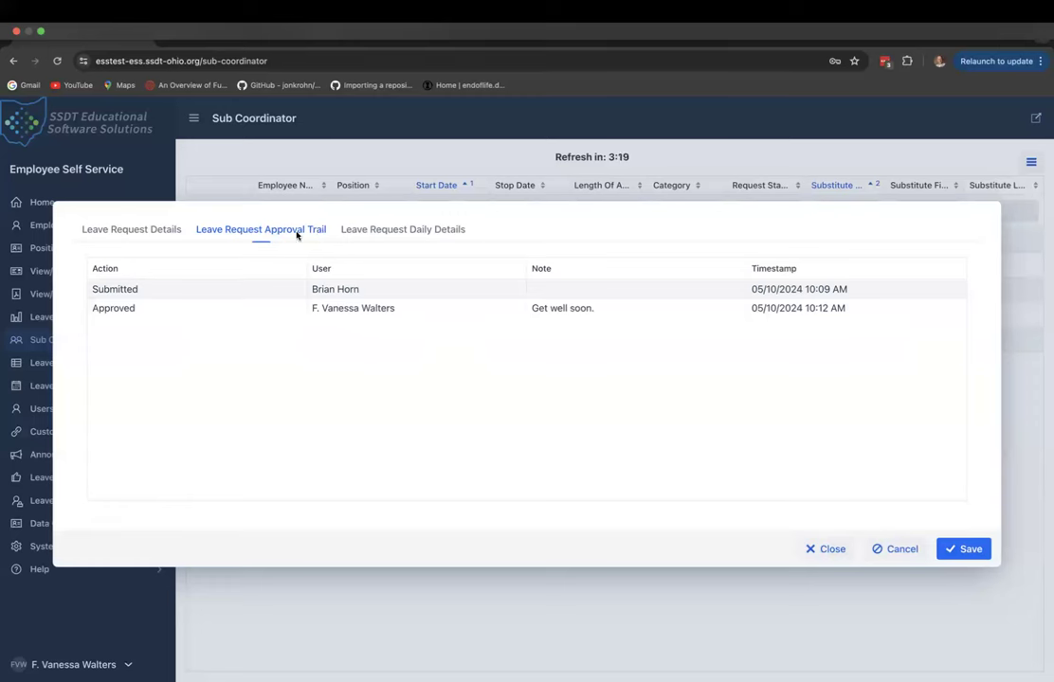
click(376, 230)
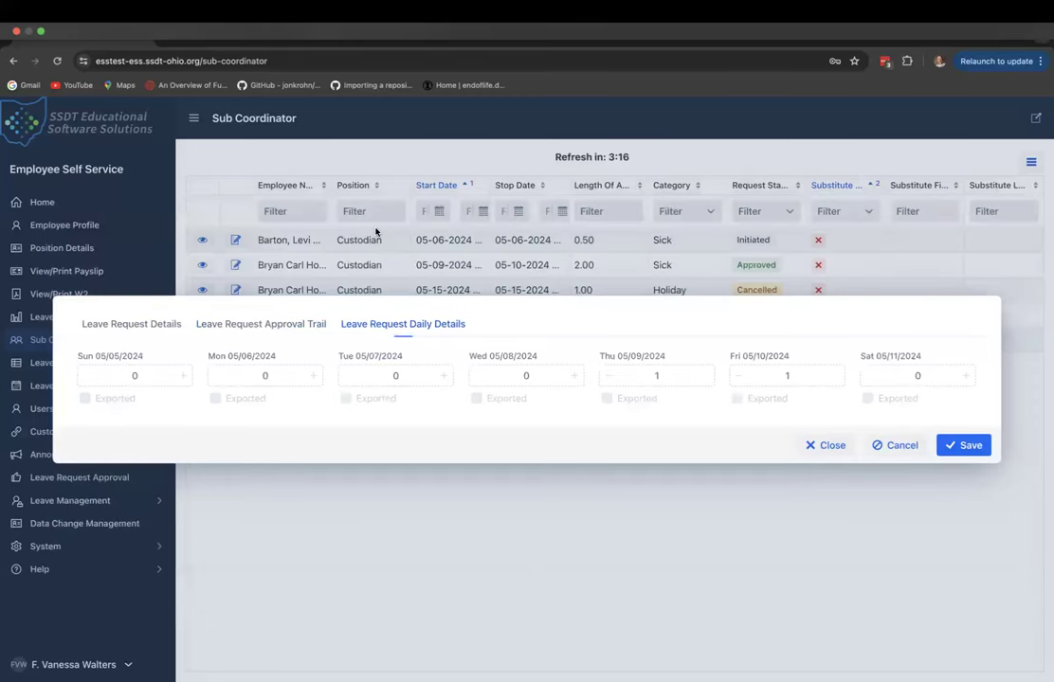
click(826, 445)
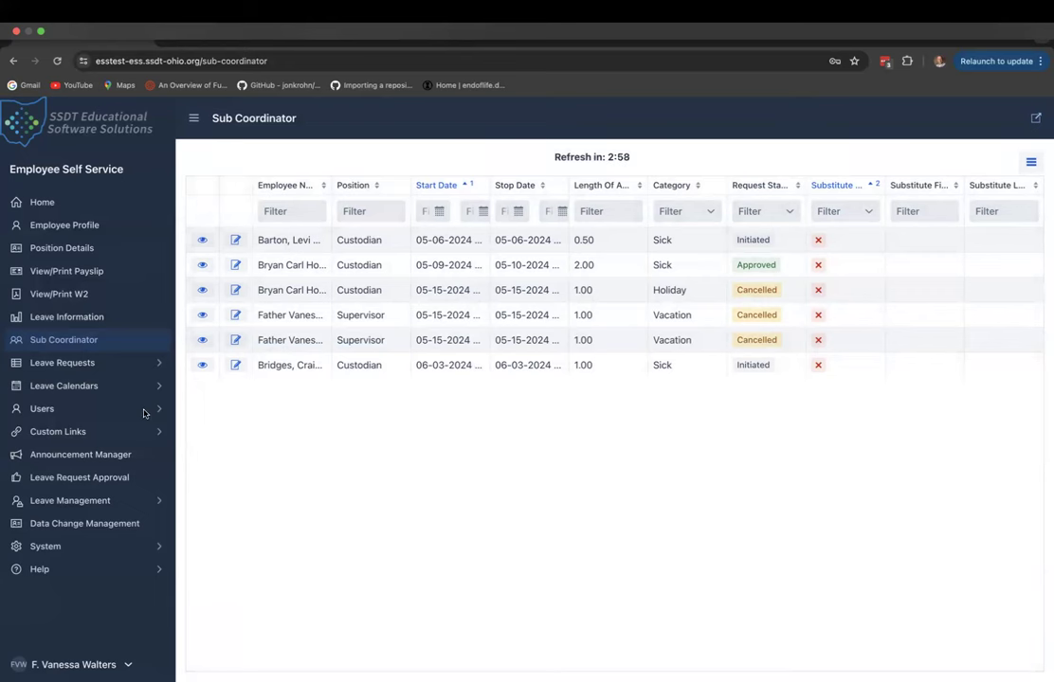
Open the supervisor's record in the Users list and switch it to editing
click(49, 409)
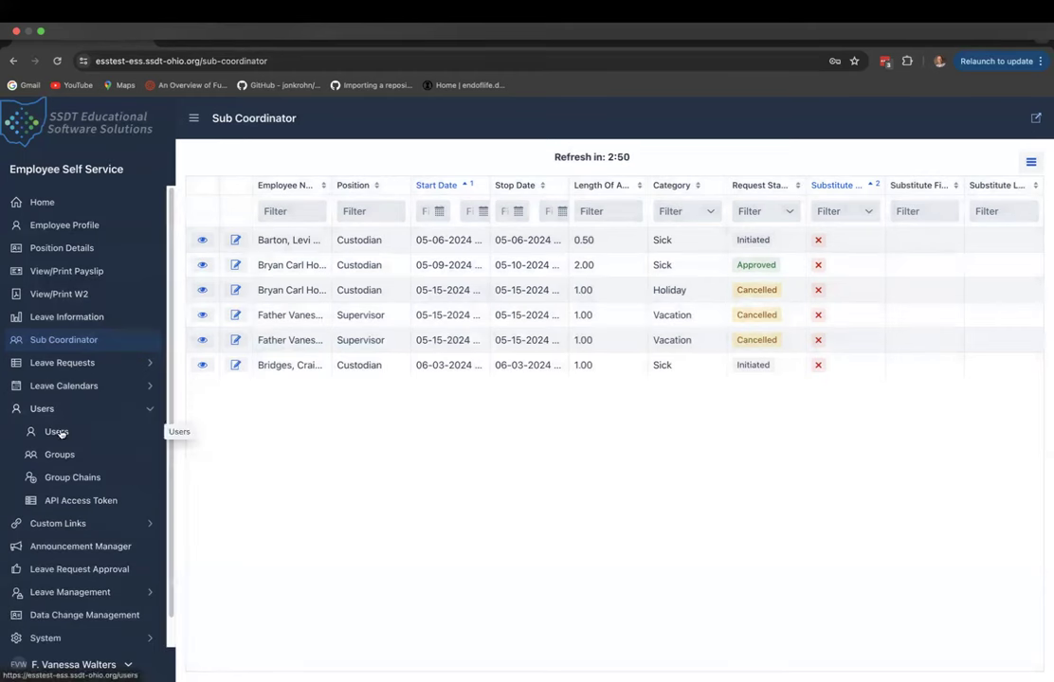
click(58, 433)
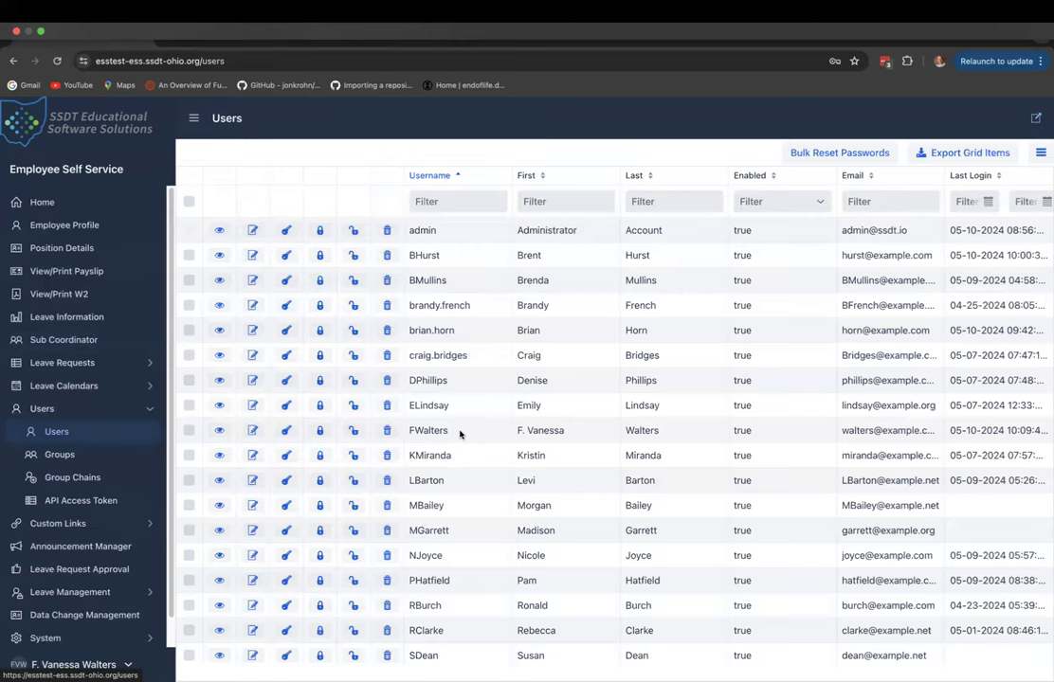
click(217, 432)
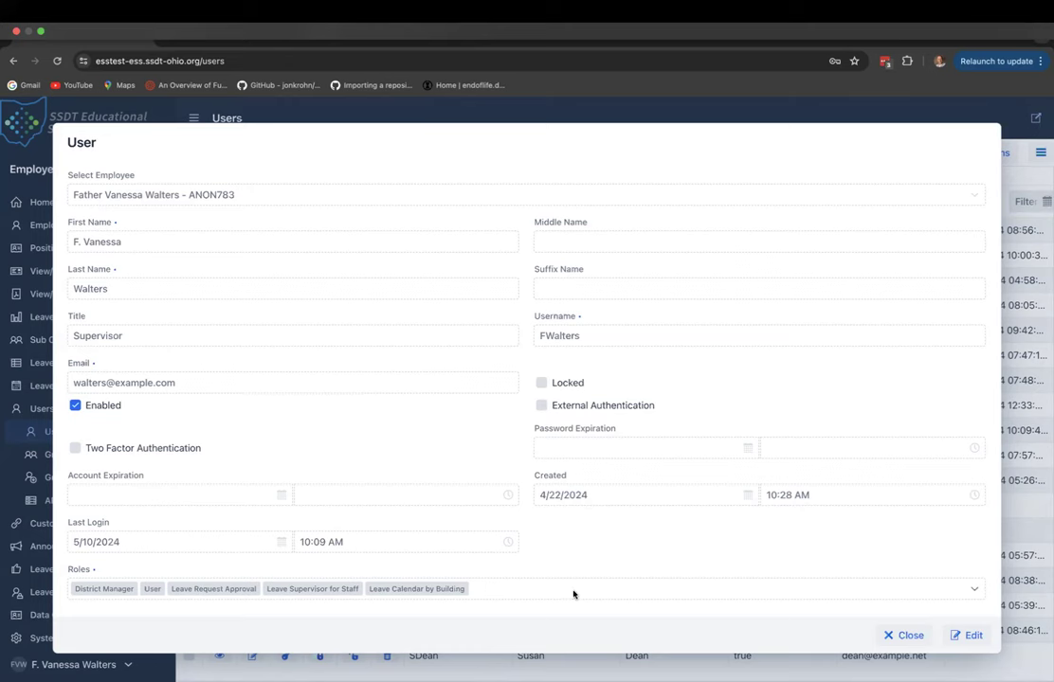
click(973, 636)
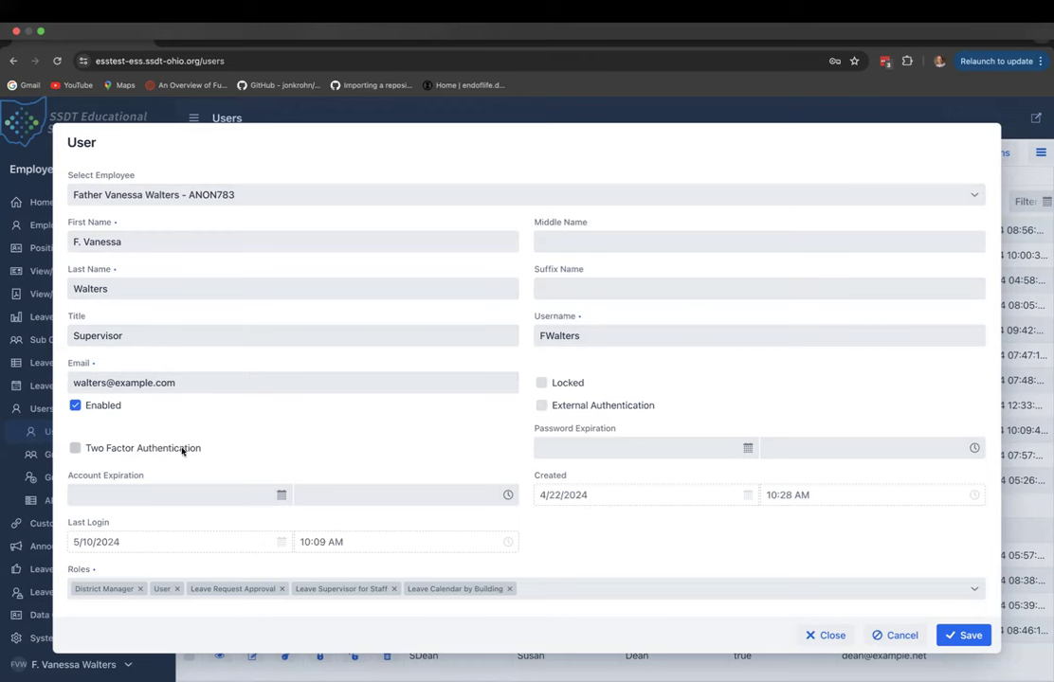
Demonstrate turning Two Factor Authentication and External Authentication on and back off for the supervisor's user account
click(75, 449)
click(75, 449)
click(75, 449)
click(76, 449)
click(541, 406)
click(541, 406)
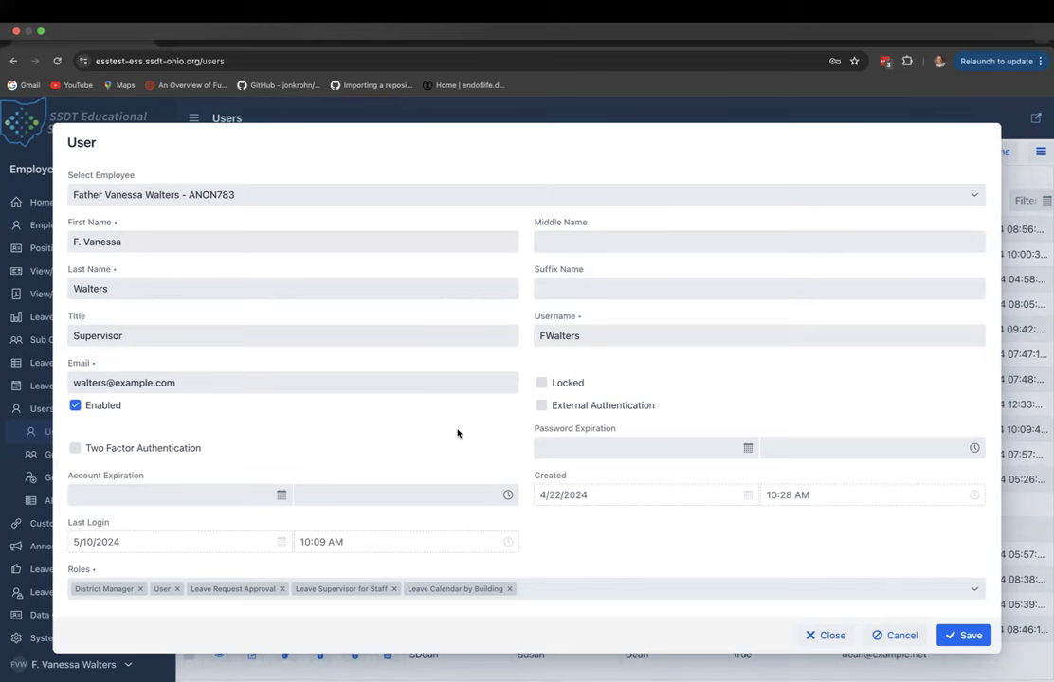
Add the Announcement Board Manager role to the supervisor's user account, save the record and close it
click(553, 591)
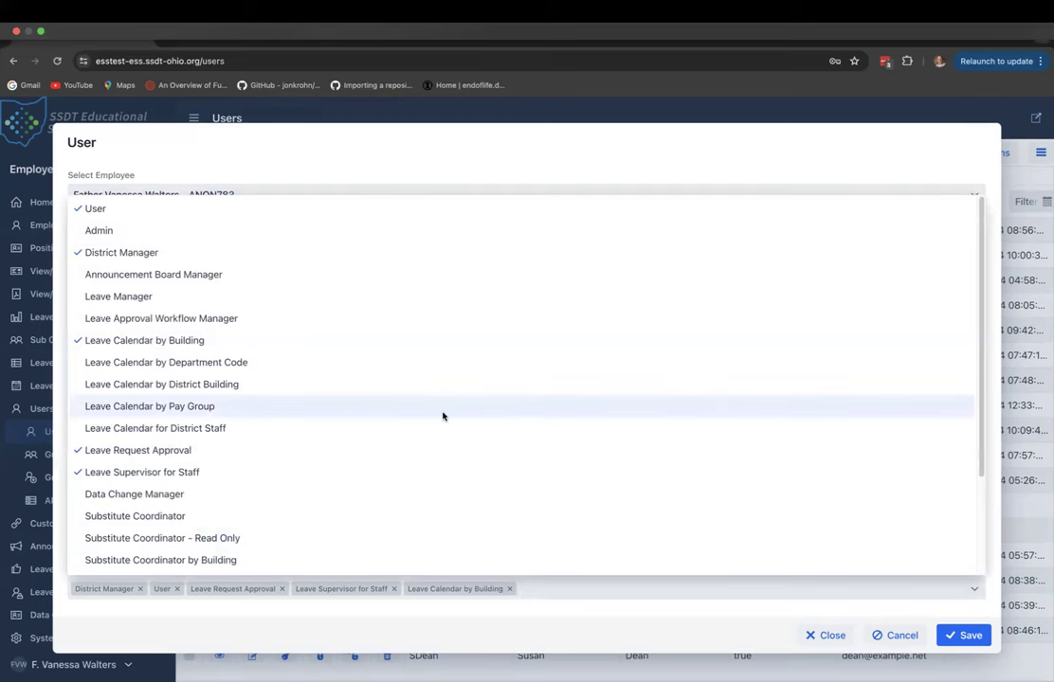
click(431, 277)
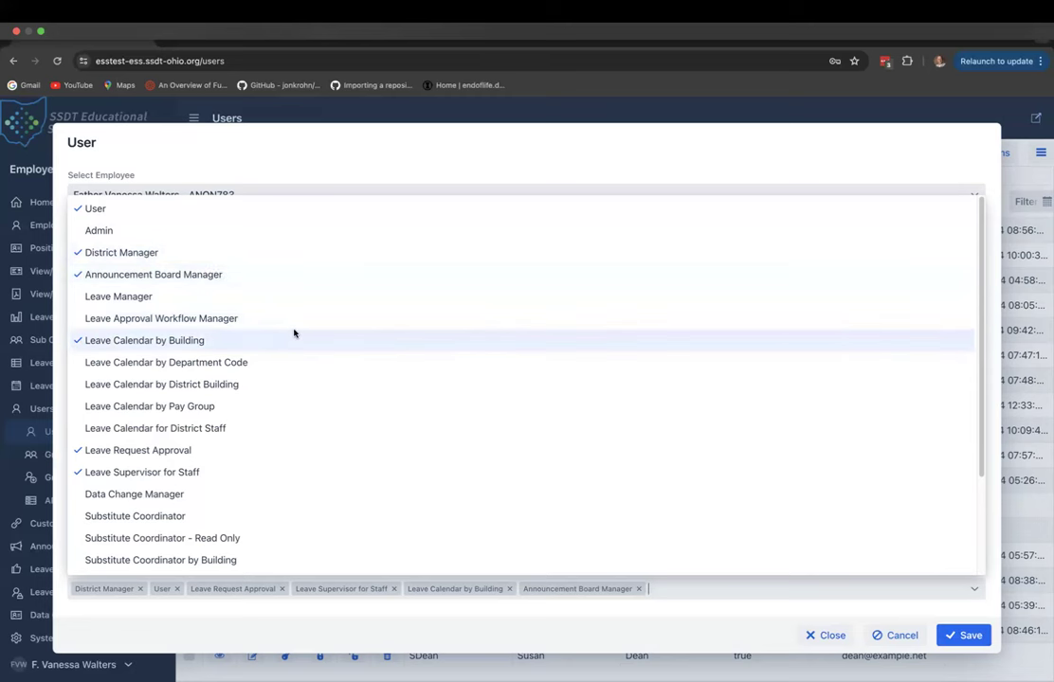
scroll(293, 333, down, 2)
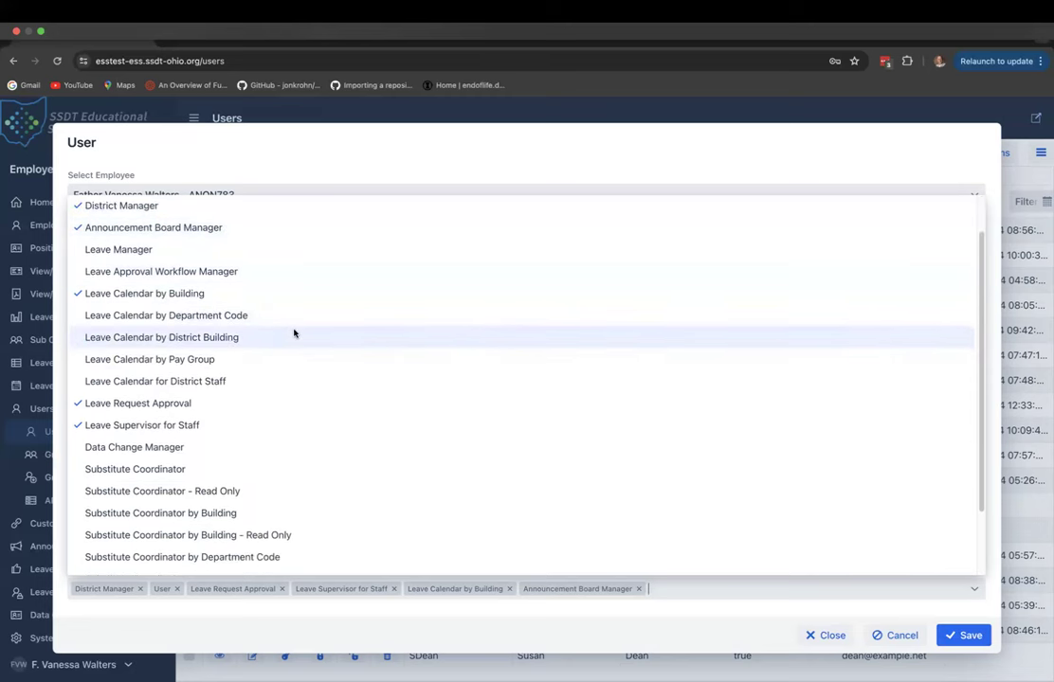
scroll(293, 334, down, 1)
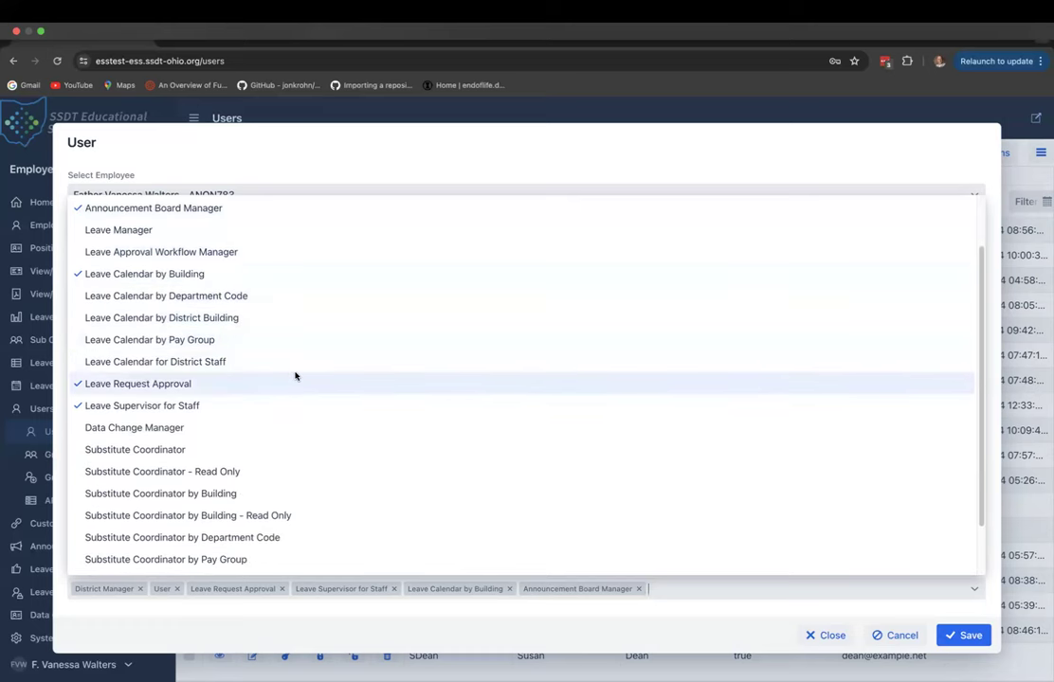
scroll(295, 376, down, 1)
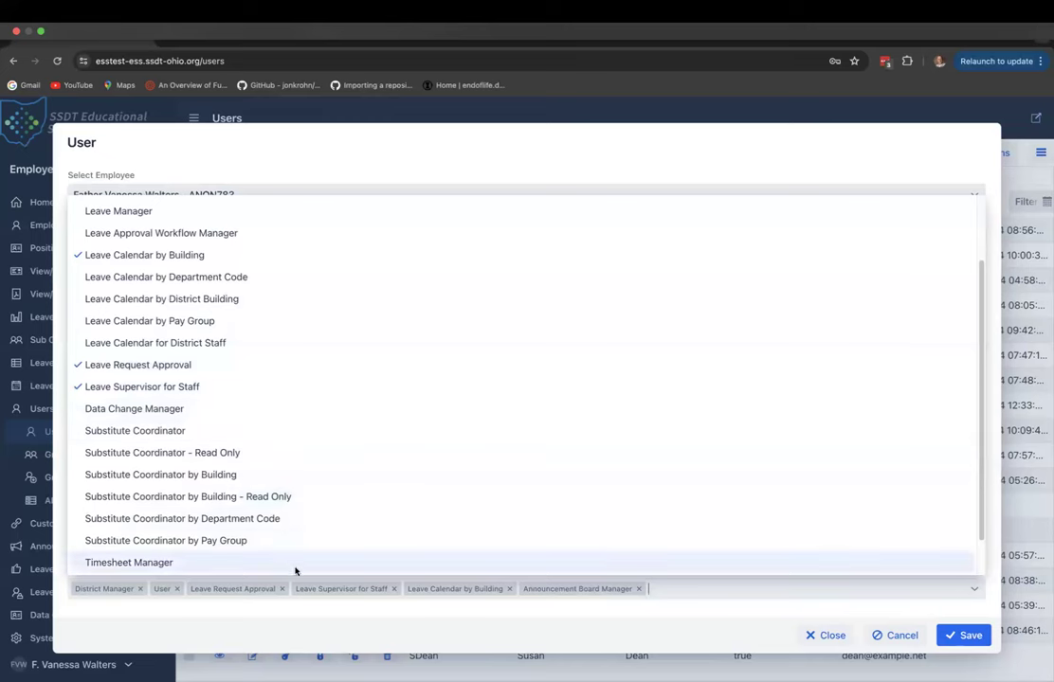
scroll(270, 322, up, 4)
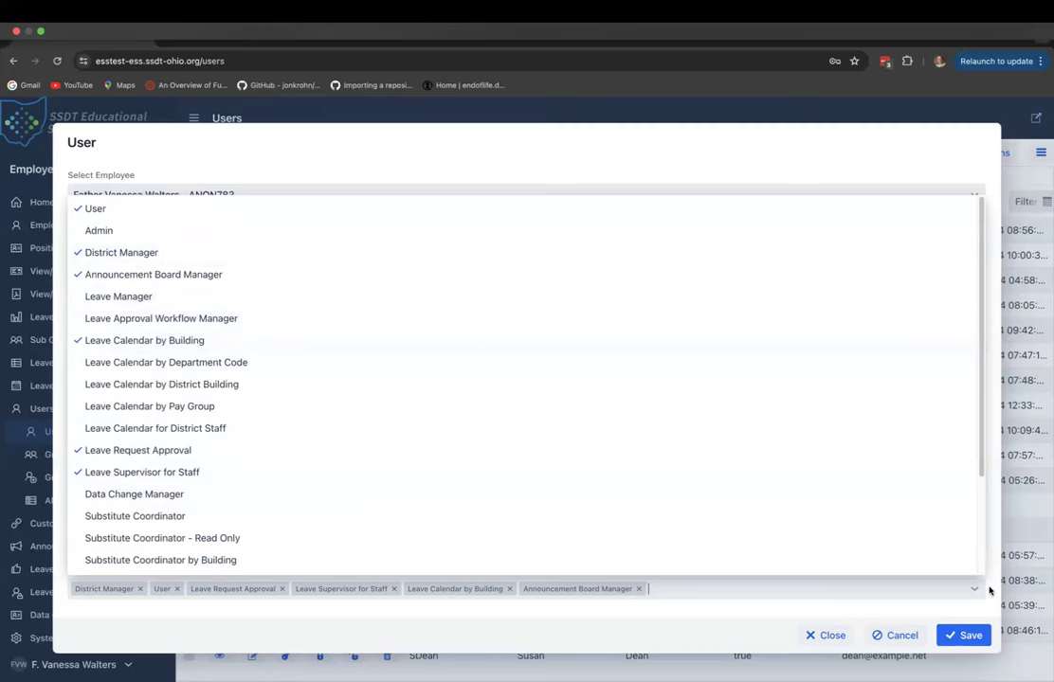
scroll(875, 489, down, 3)
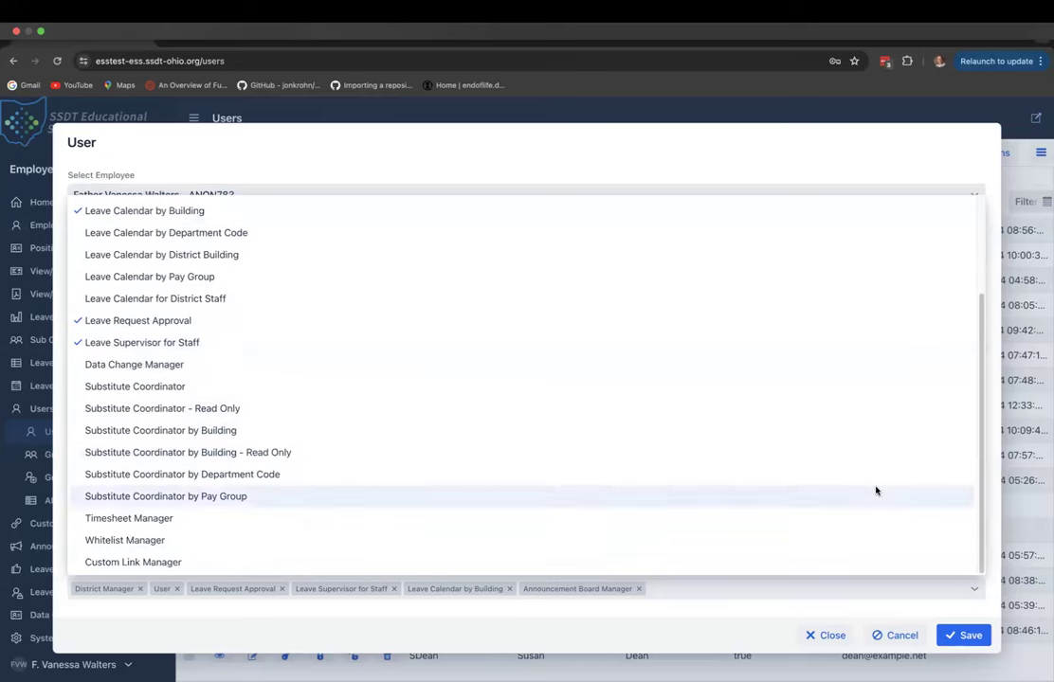
click(738, 644)
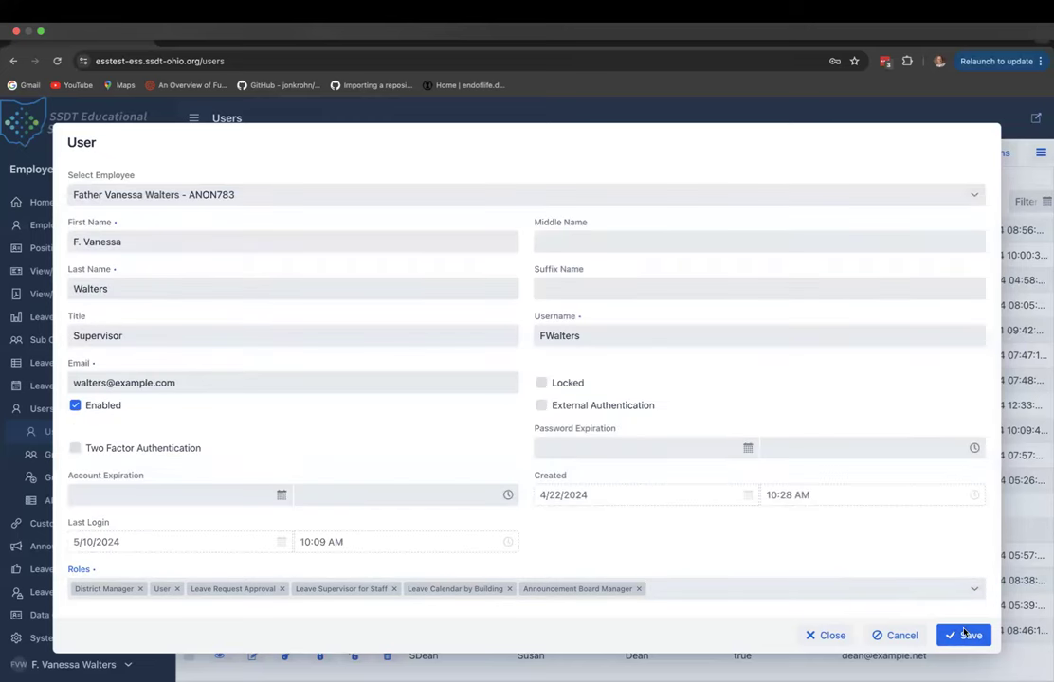
click(964, 636)
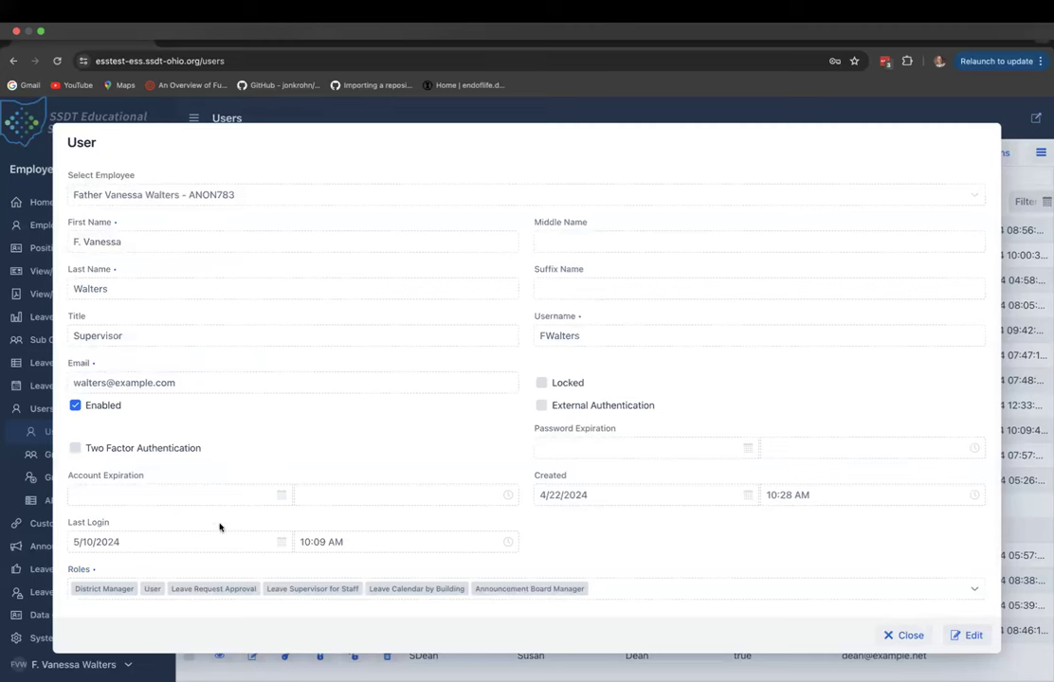
click(903, 636)
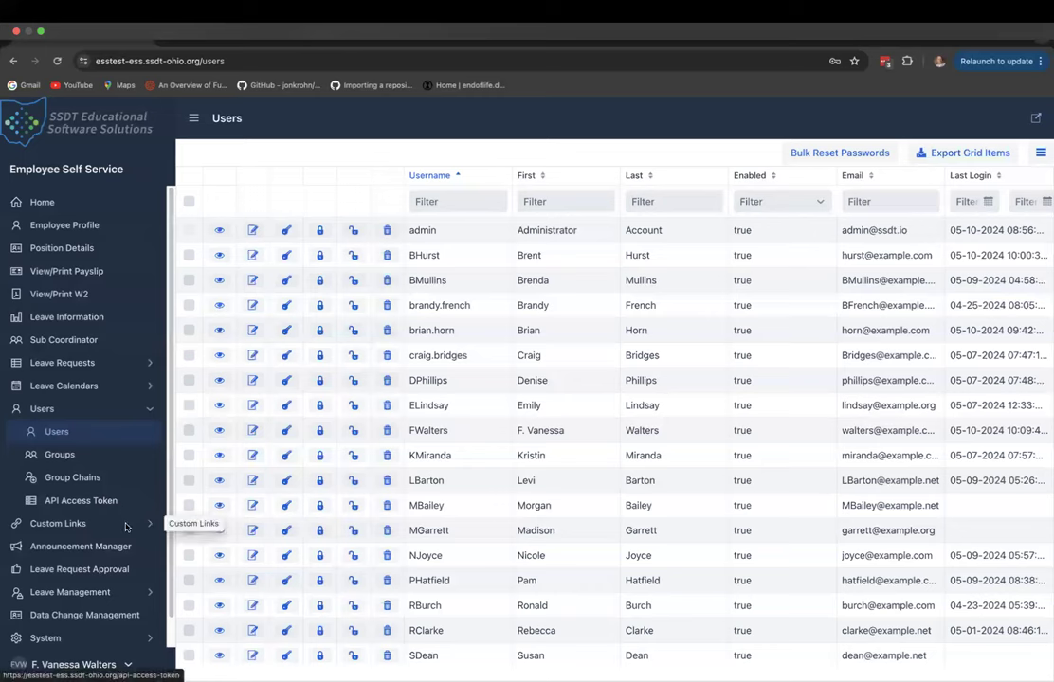
Open the Groups list, view the Cafeteria Group's member requirement and approvers, and close the record
click(60, 456)
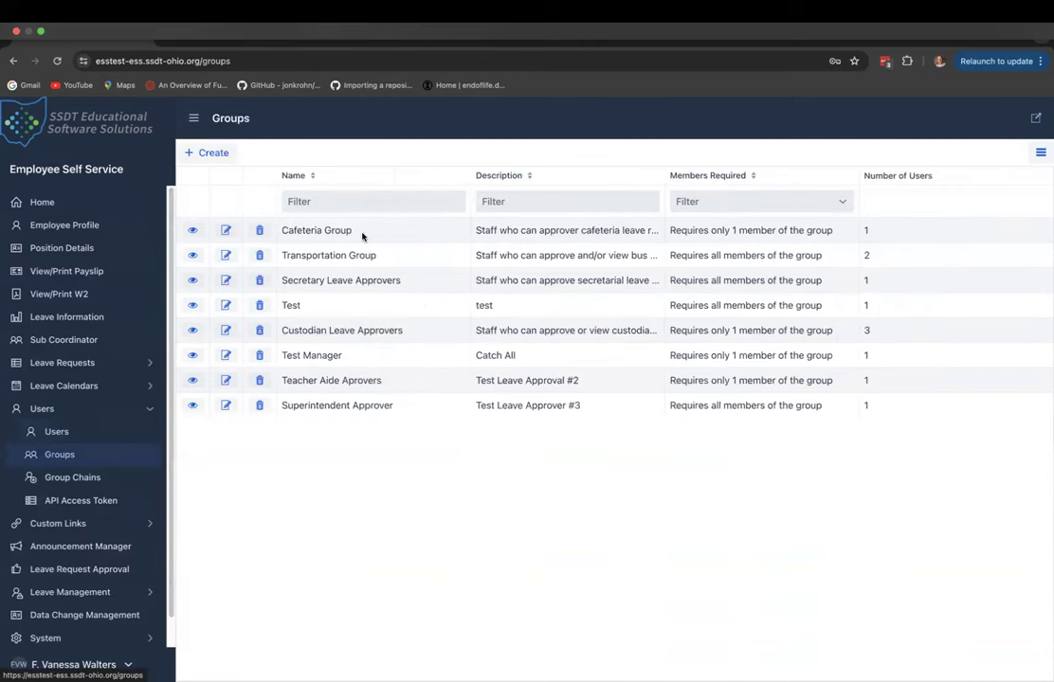
click(194, 230)
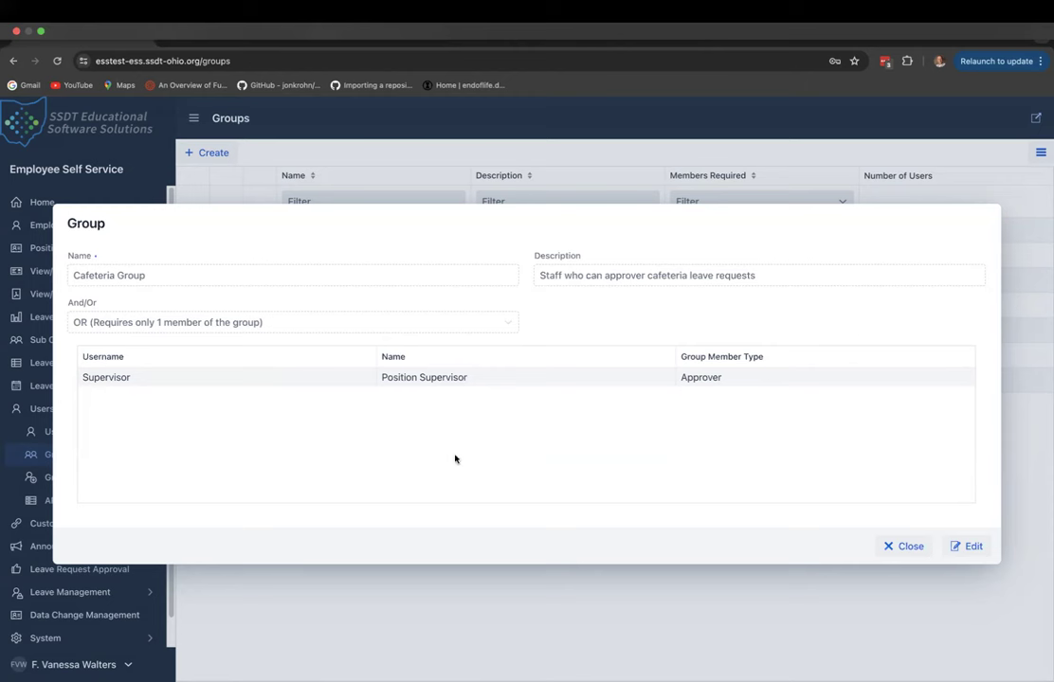
click(906, 547)
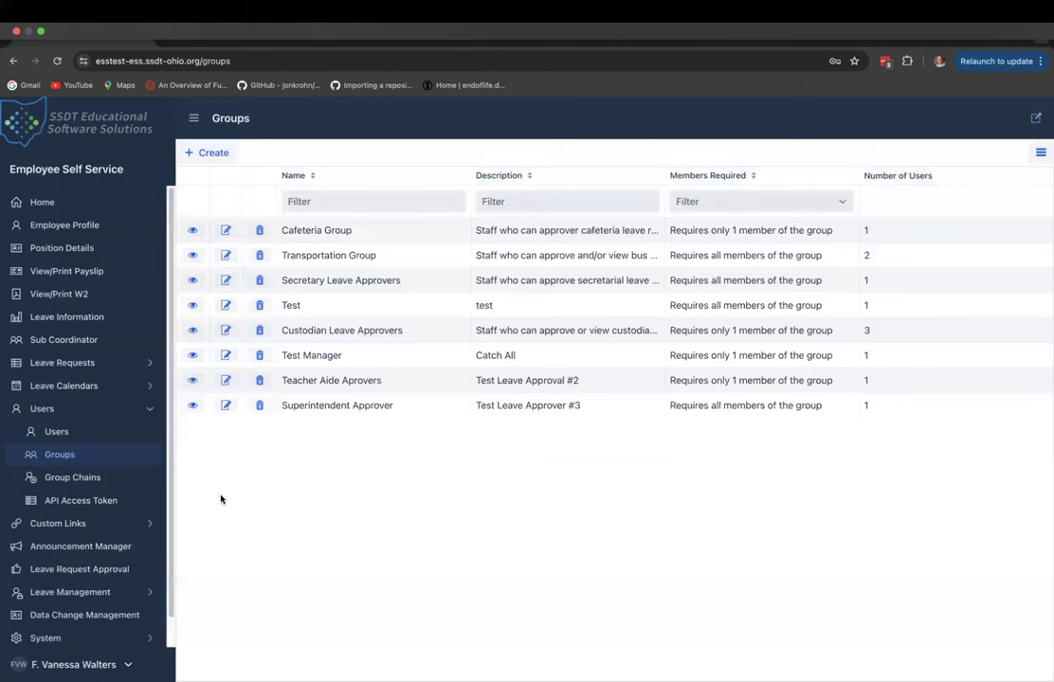
View the Cafeteria Workflow group chain, checking its Specific Leave Types and Specific Pay Groups sections, and close it
click(90, 478)
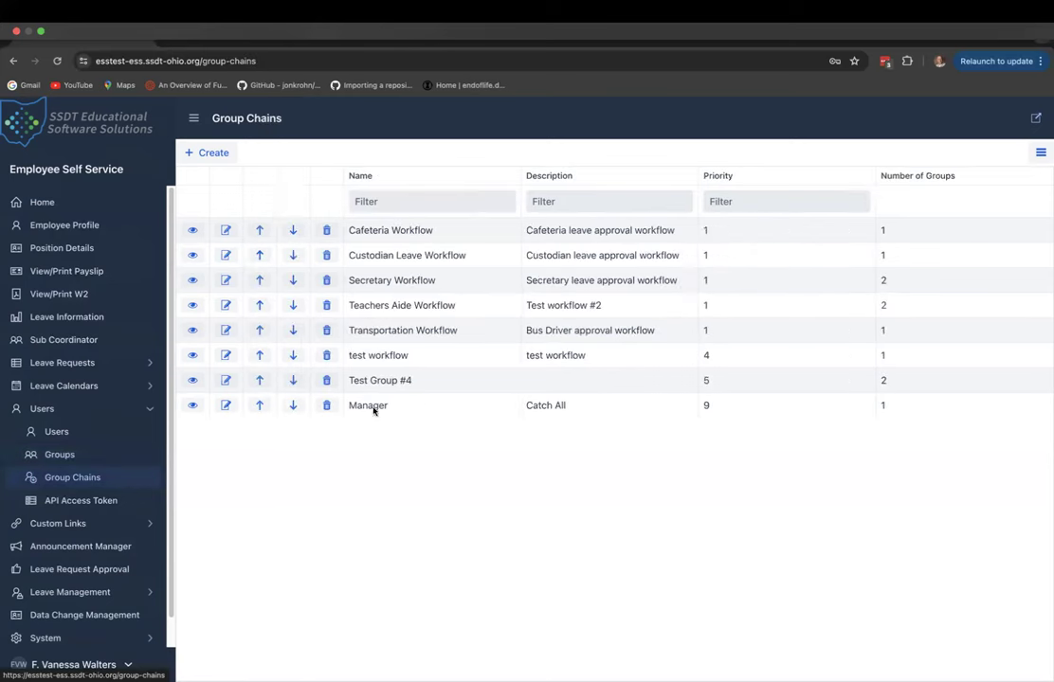
click(191, 232)
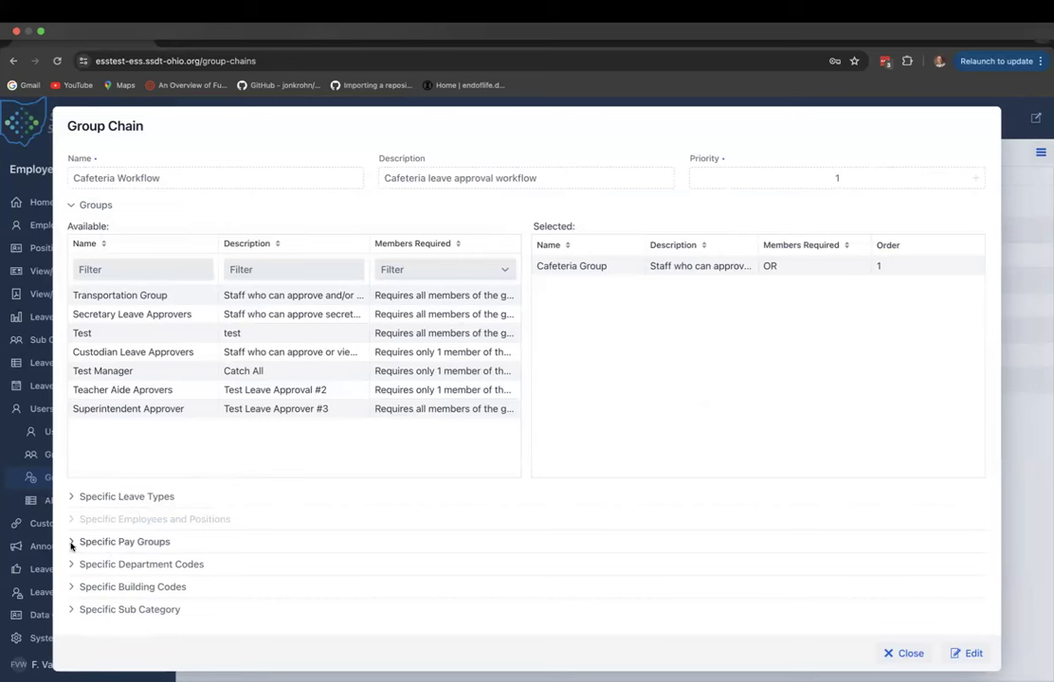
click(70, 498)
click(70, 499)
click(70, 541)
click(69, 543)
click(905, 654)
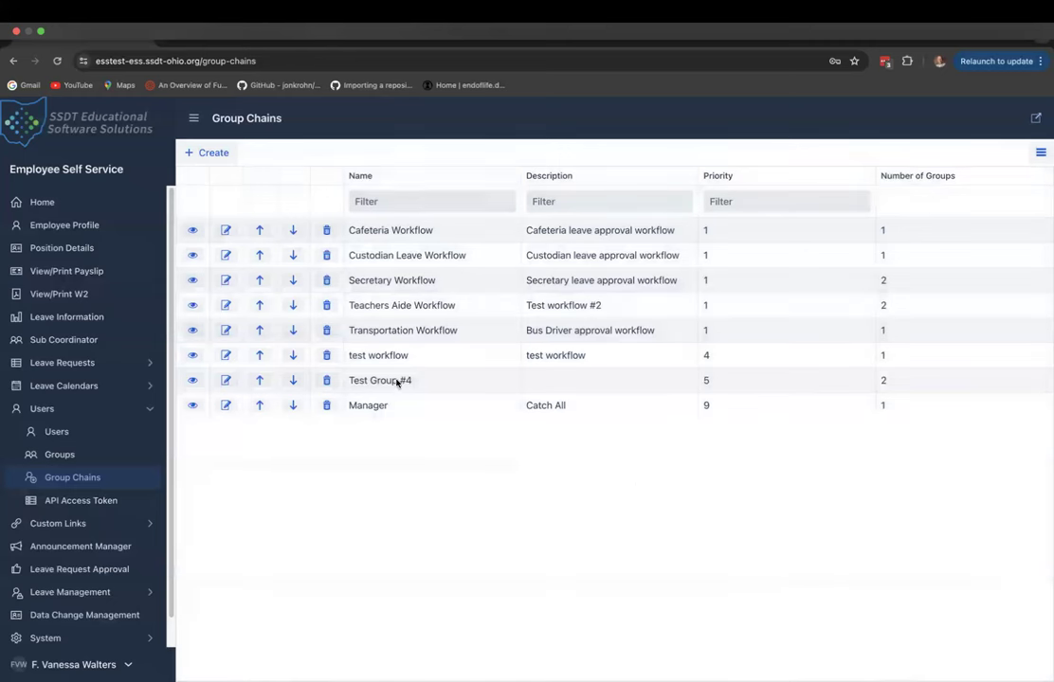
Open the District Leave Calendar and browse the May 2024 leave entries in the Monthly List view
mouse_move(773, 6)
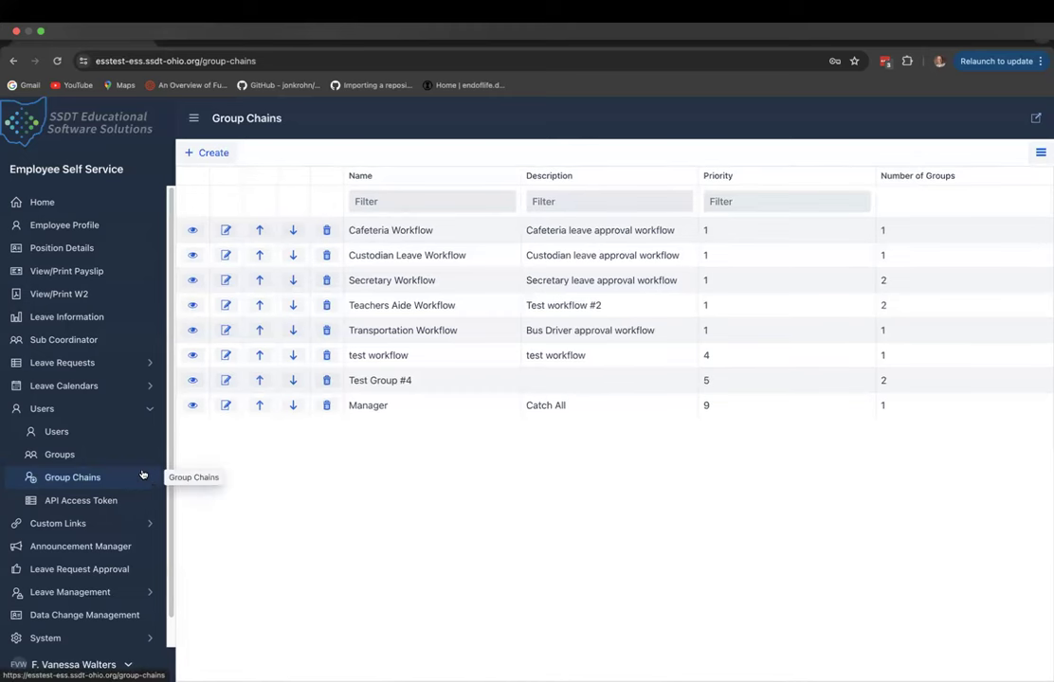
scroll(111, 366, down, 1)
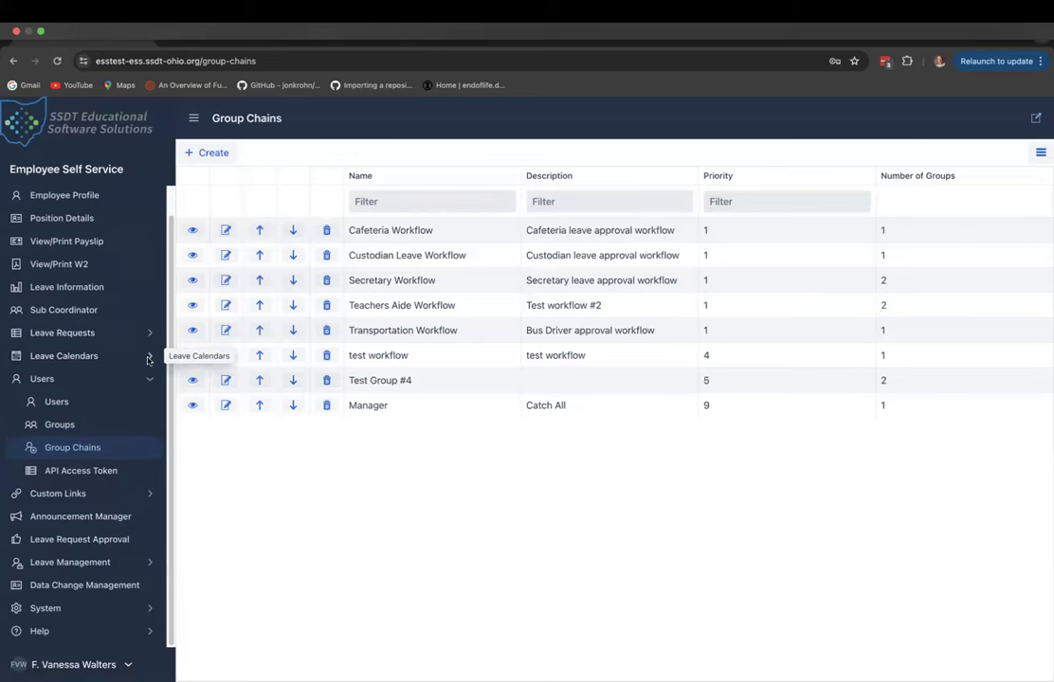
click(124, 367)
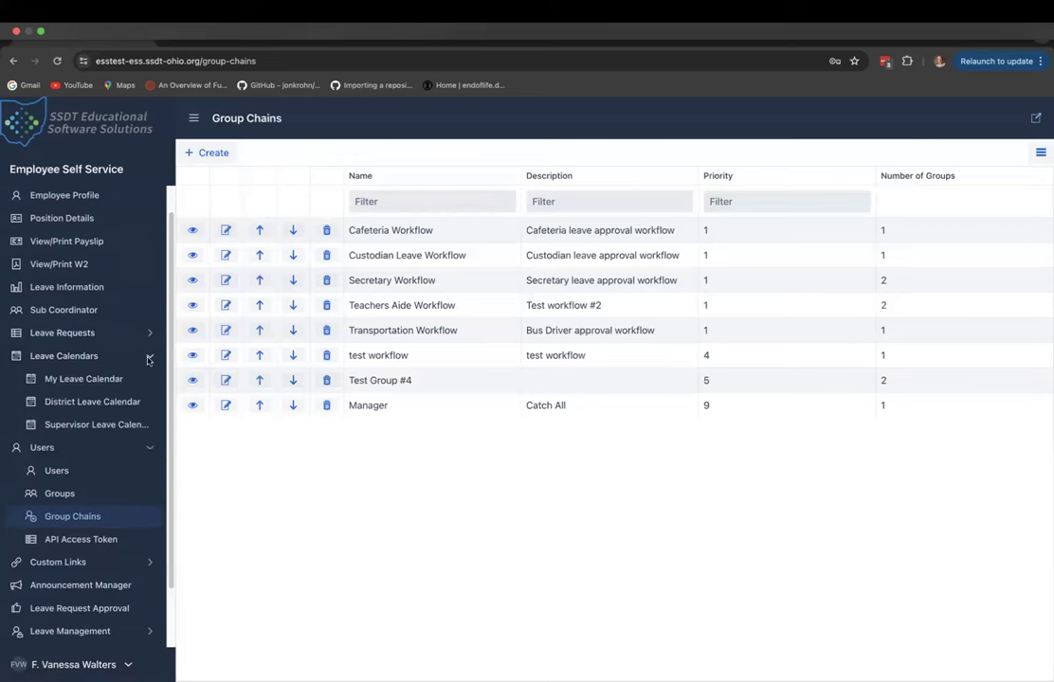
click(107, 407)
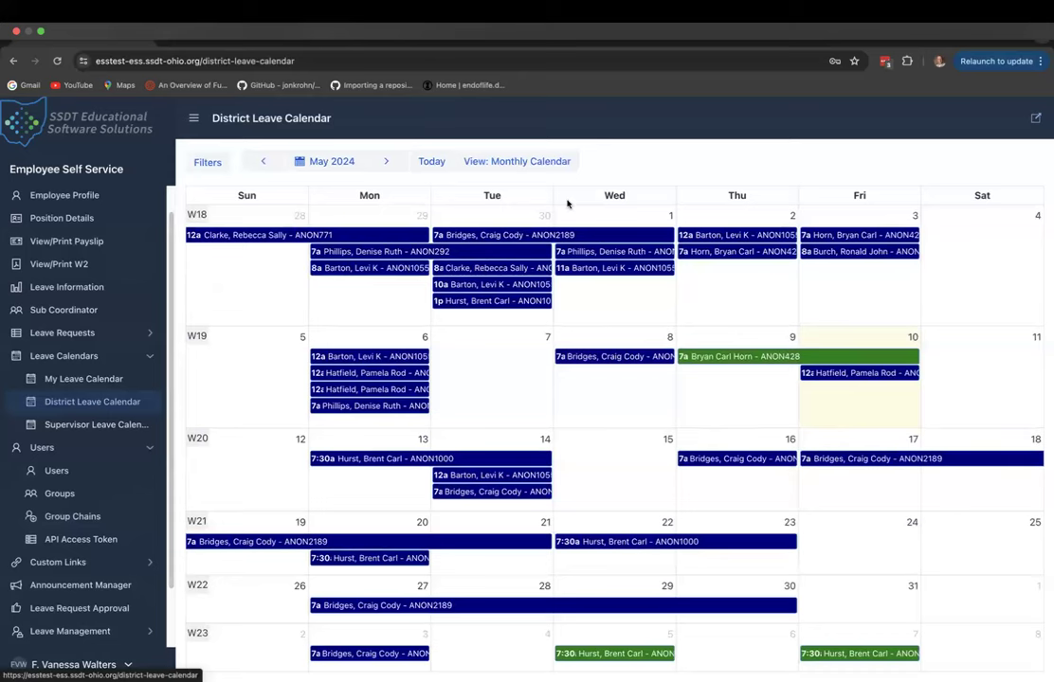
click(532, 161)
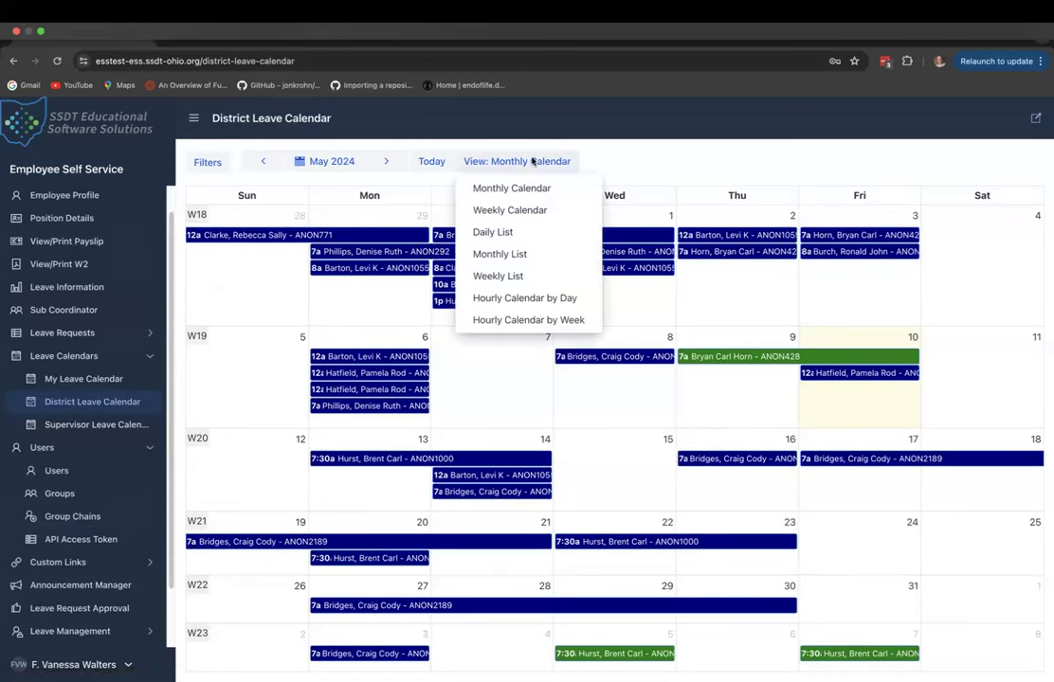
click(523, 255)
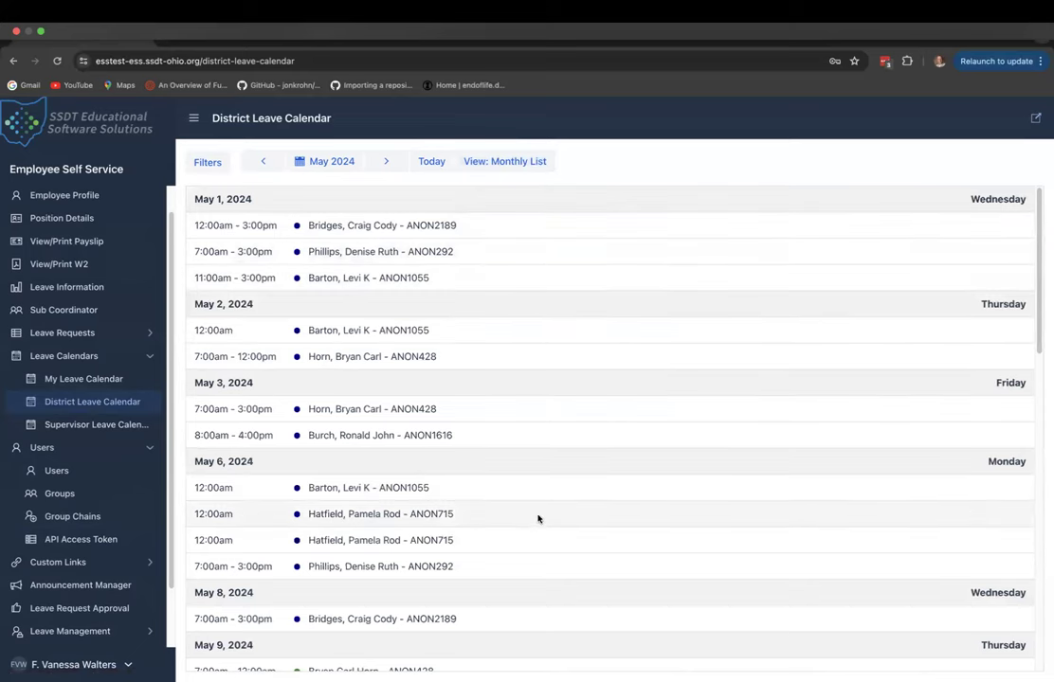
scroll(538, 519, down, 2)
scroll(538, 518, down, 5)
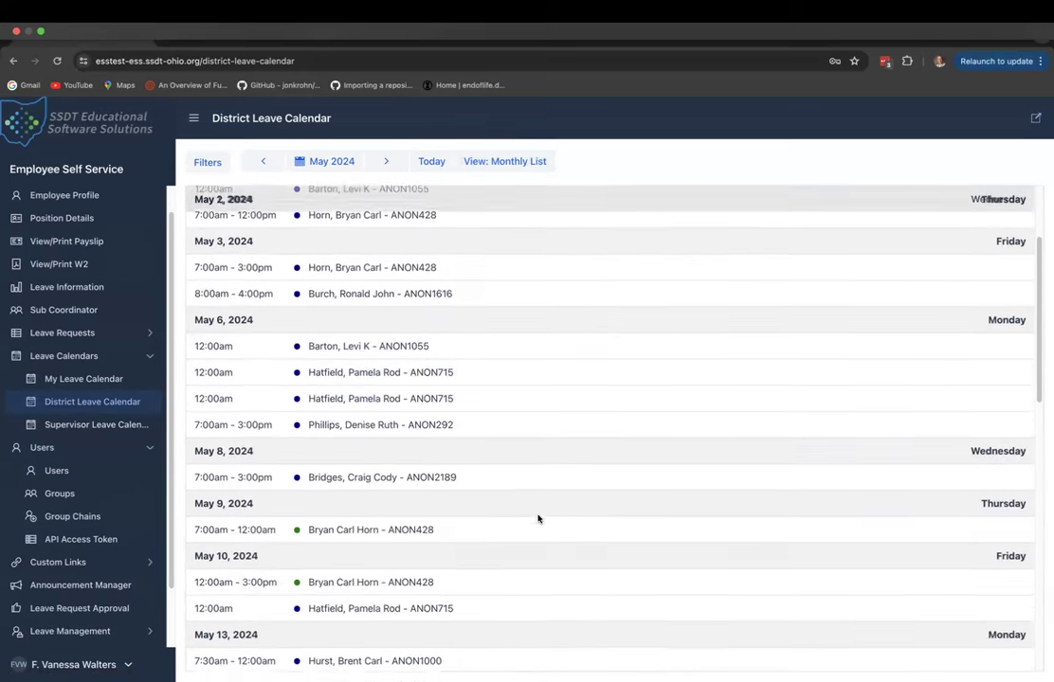
scroll(537, 518, up, 5)
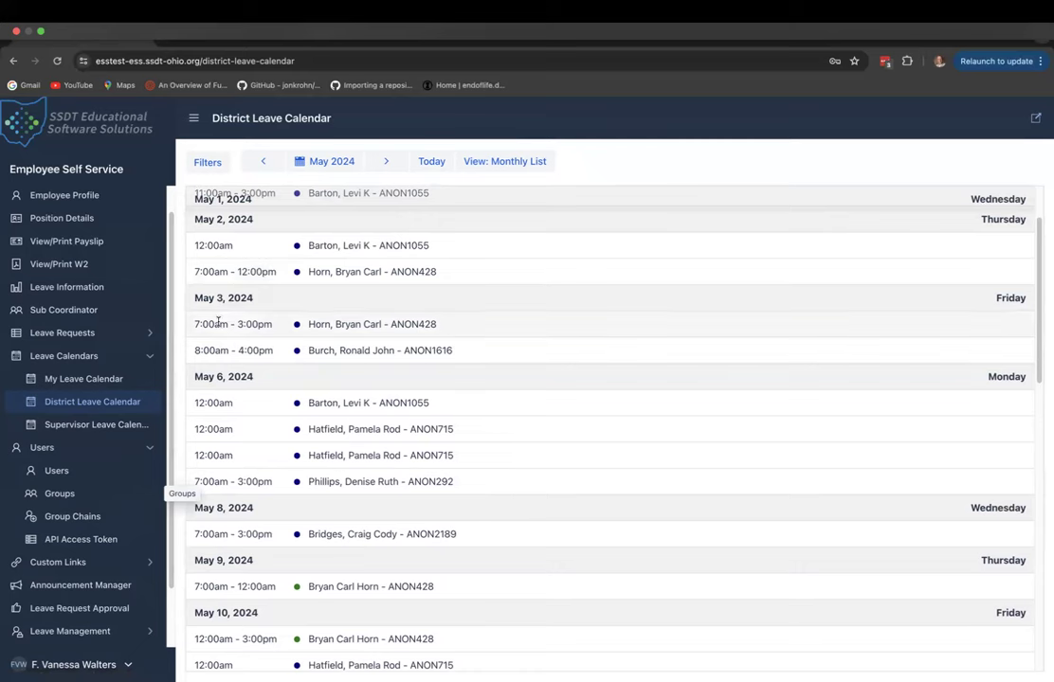
scroll(197, 265, up, 1)
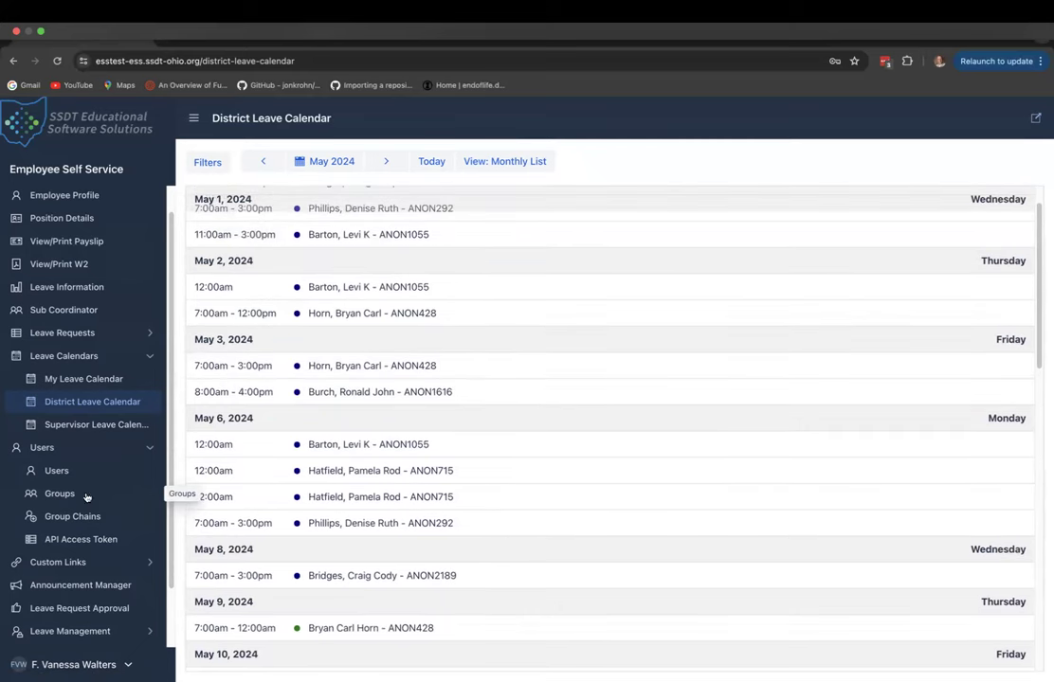
Open the Custom Link Management page to review the configured links and their display order
scroll(85, 497, down, 1)
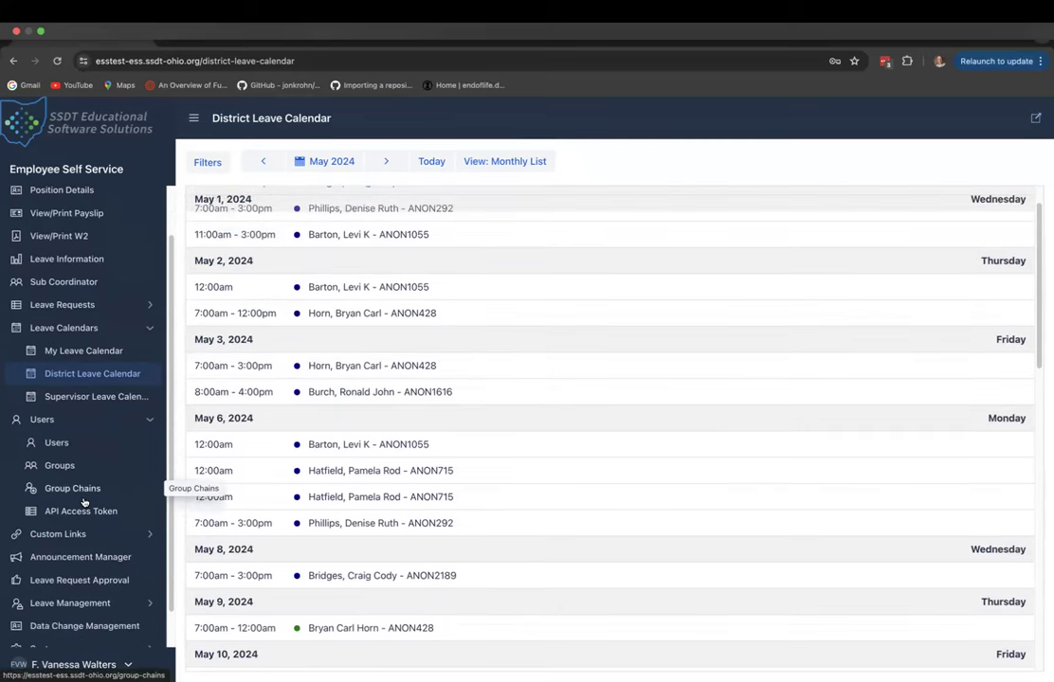
scroll(84, 501, down, 2)
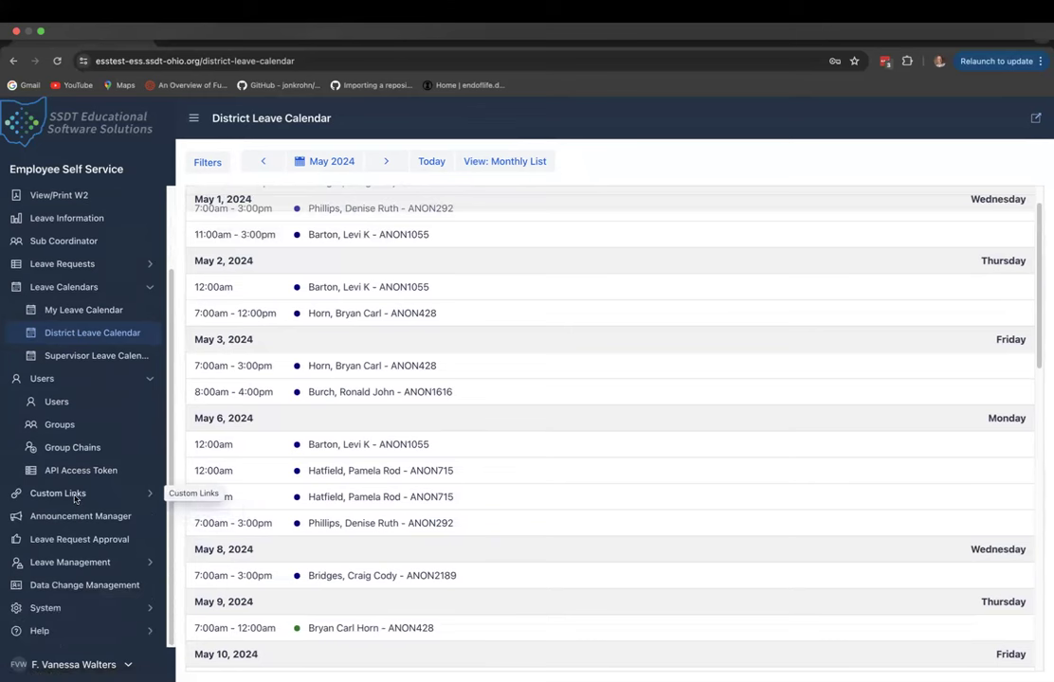
click(75, 497)
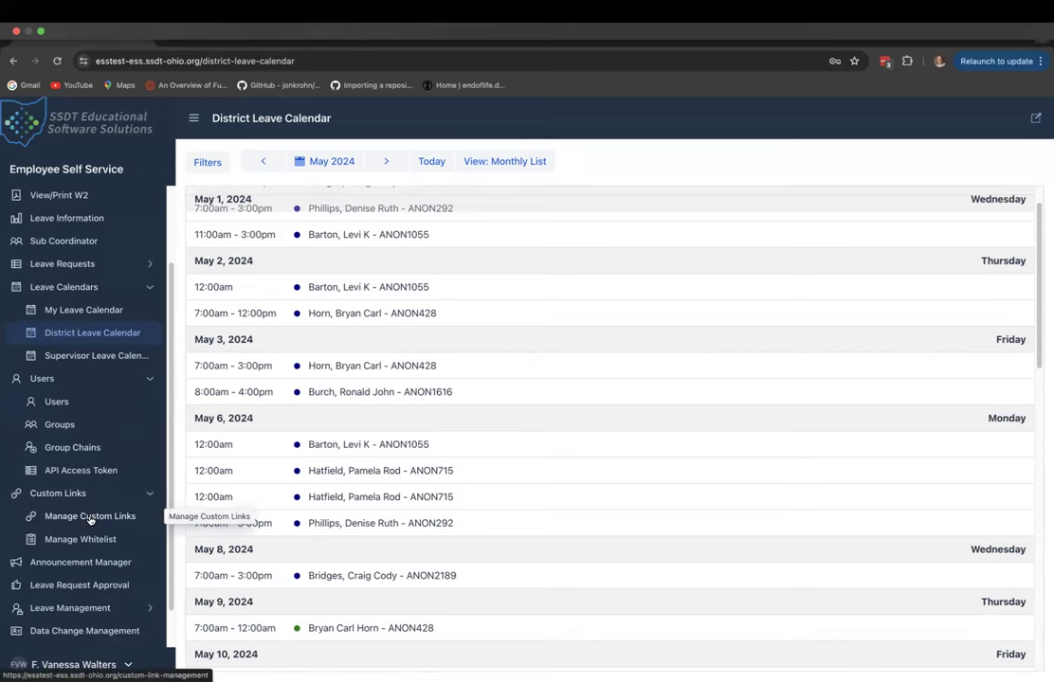
click(90, 519)
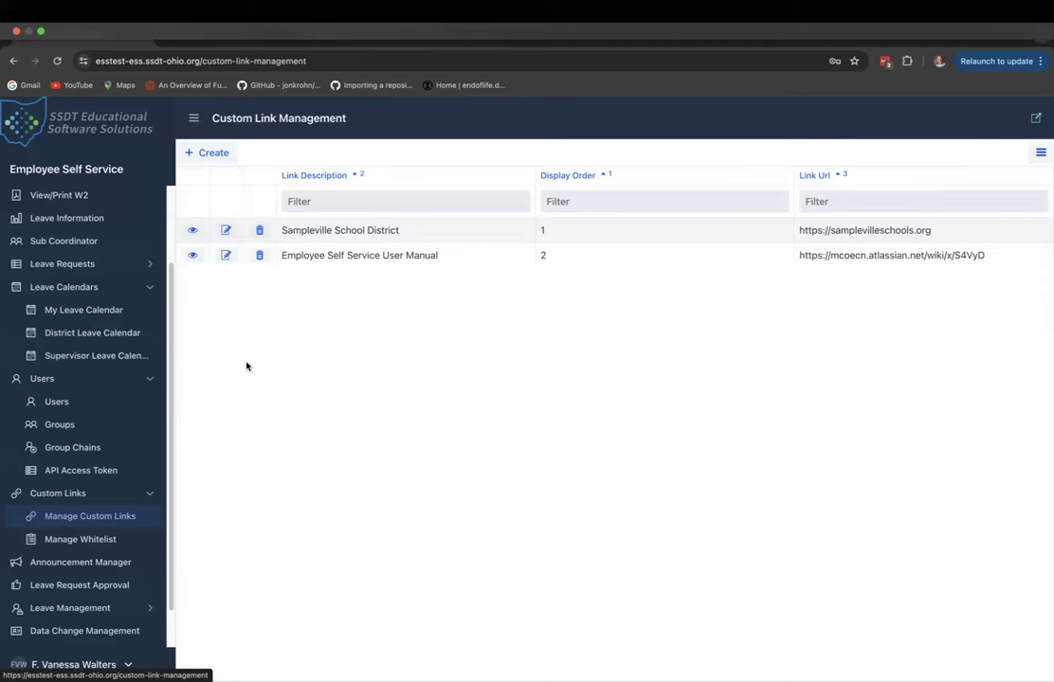
Open White List Management, examine the form for creating a safe URL entry, and cancel it
click(107, 541)
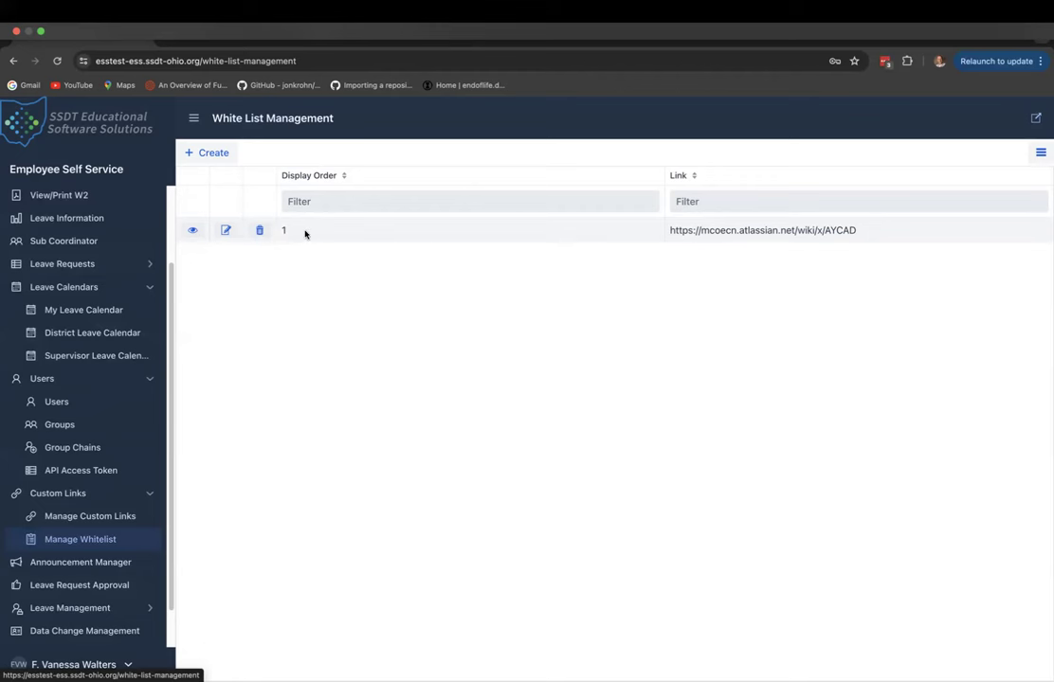
click(213, 153)
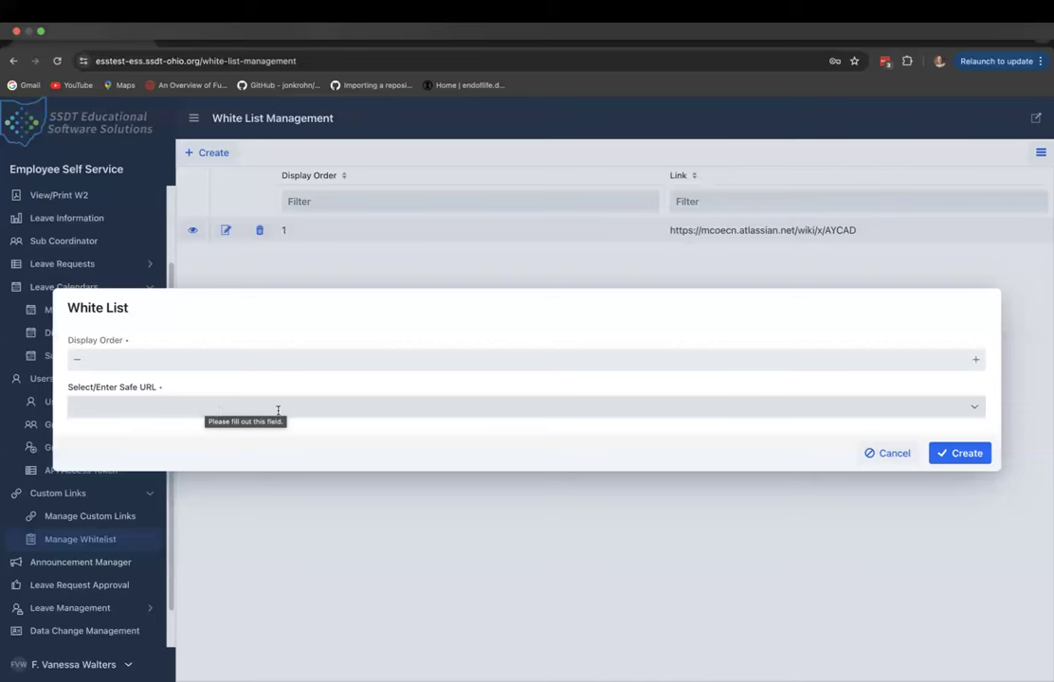
click(893, 454)
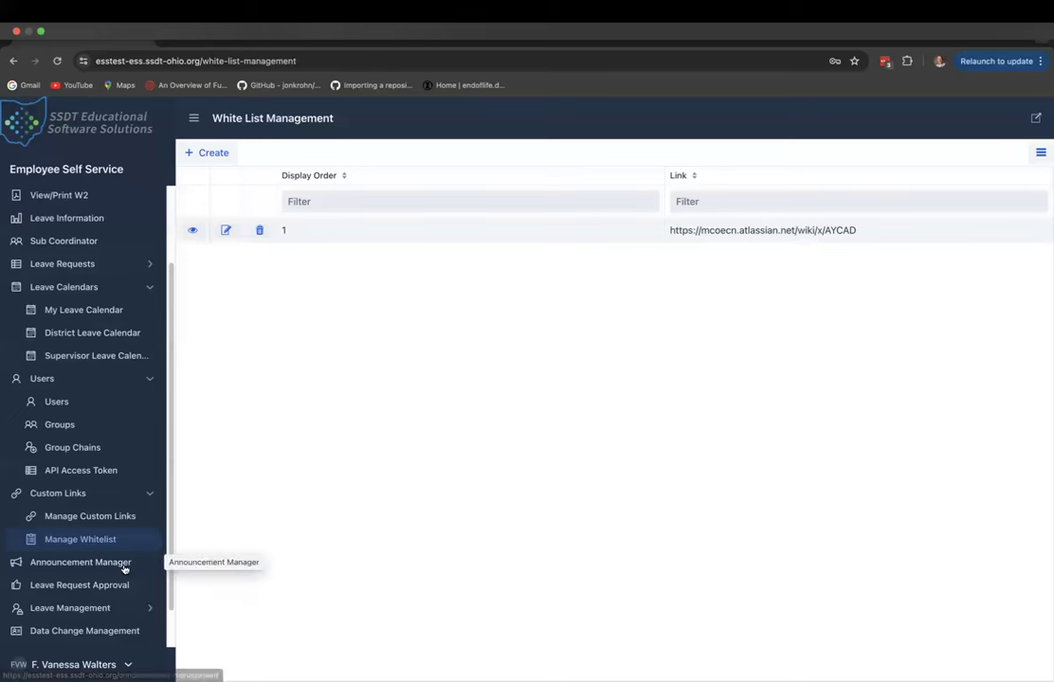
Collapse the Custom Links group and open Data Change Management to view the employees' change requests
click(149, 493)
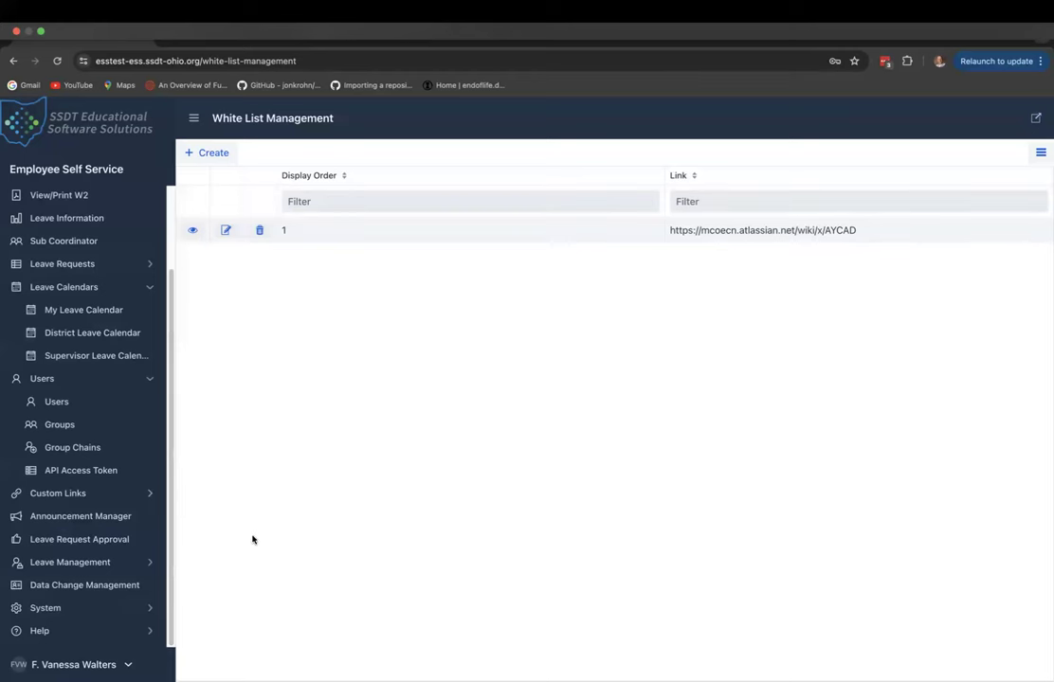
click(97, 587)
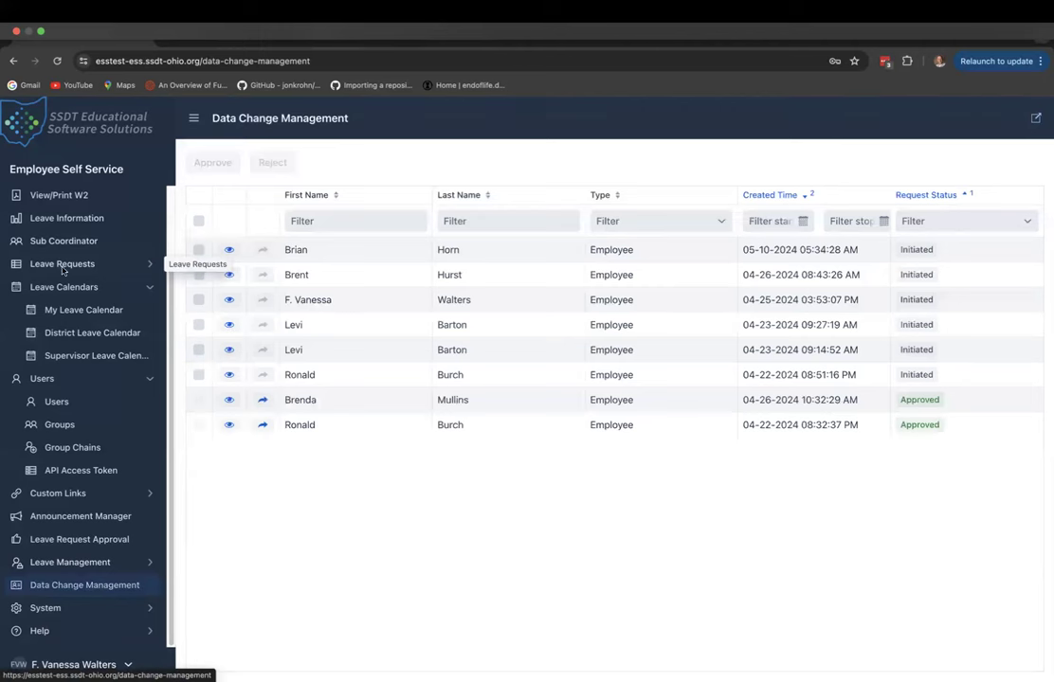
scroll(62, 284, up, 3)
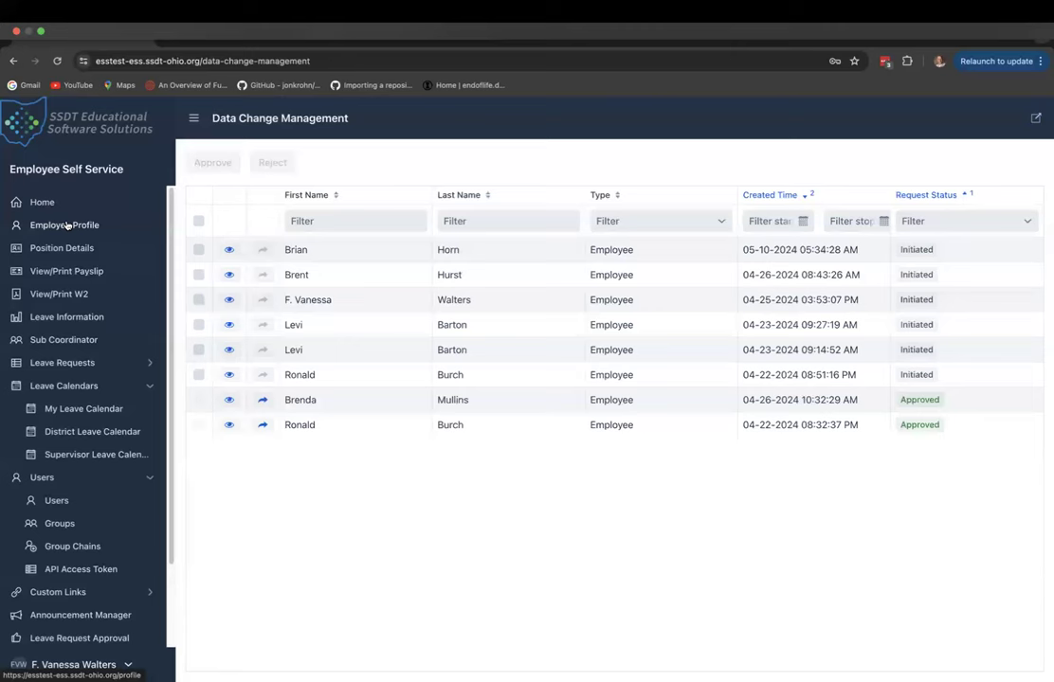
Create and submit a data change request from the Employee Profile with a new first name for the employee
click(81, 224)
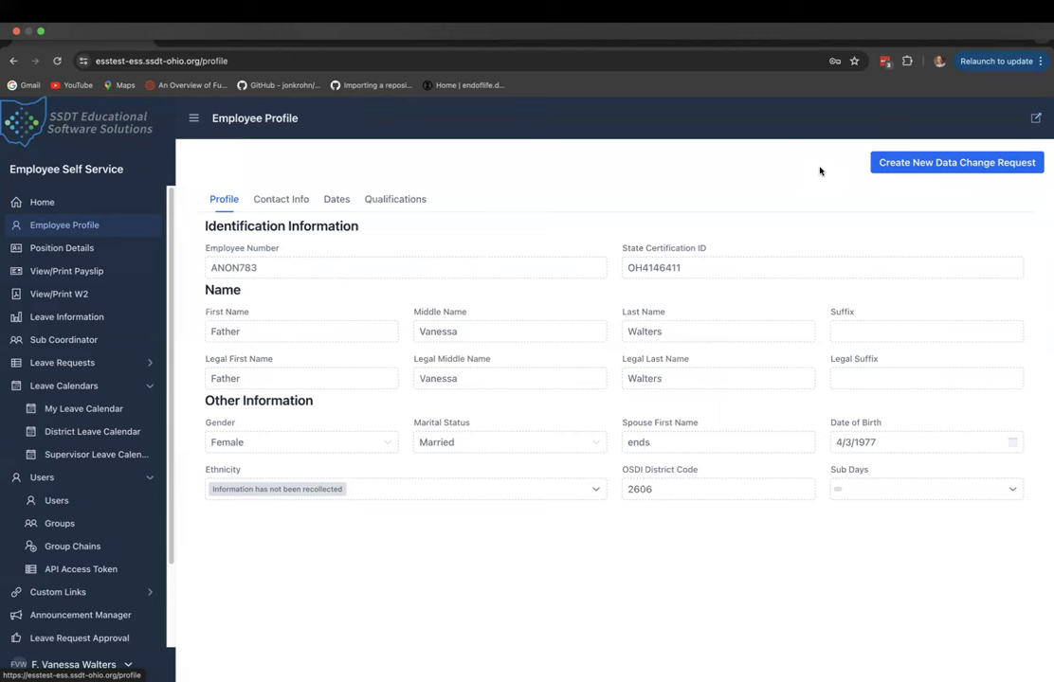
click(909, 163)
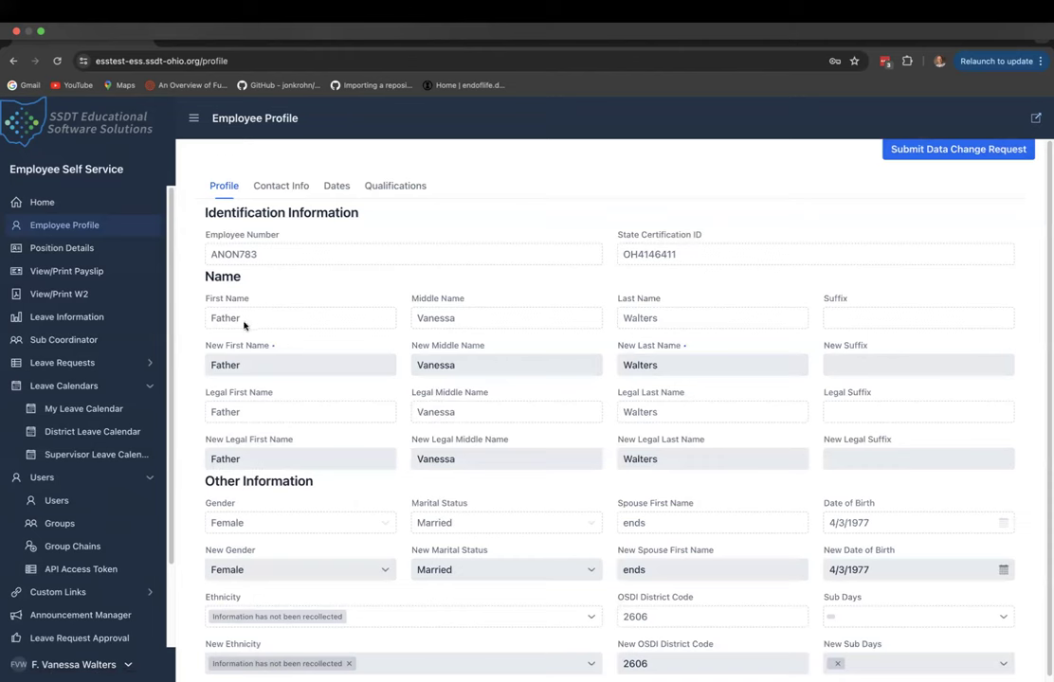
double_click(263, 364)
scroll(298, 374, down, 1)
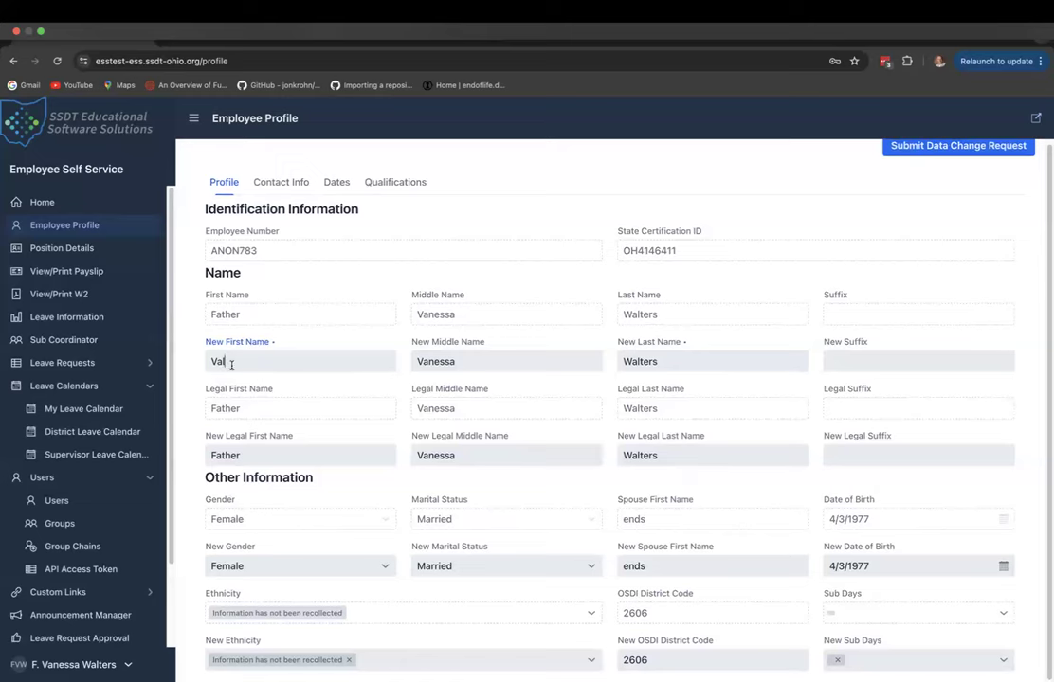
click(904, 154)
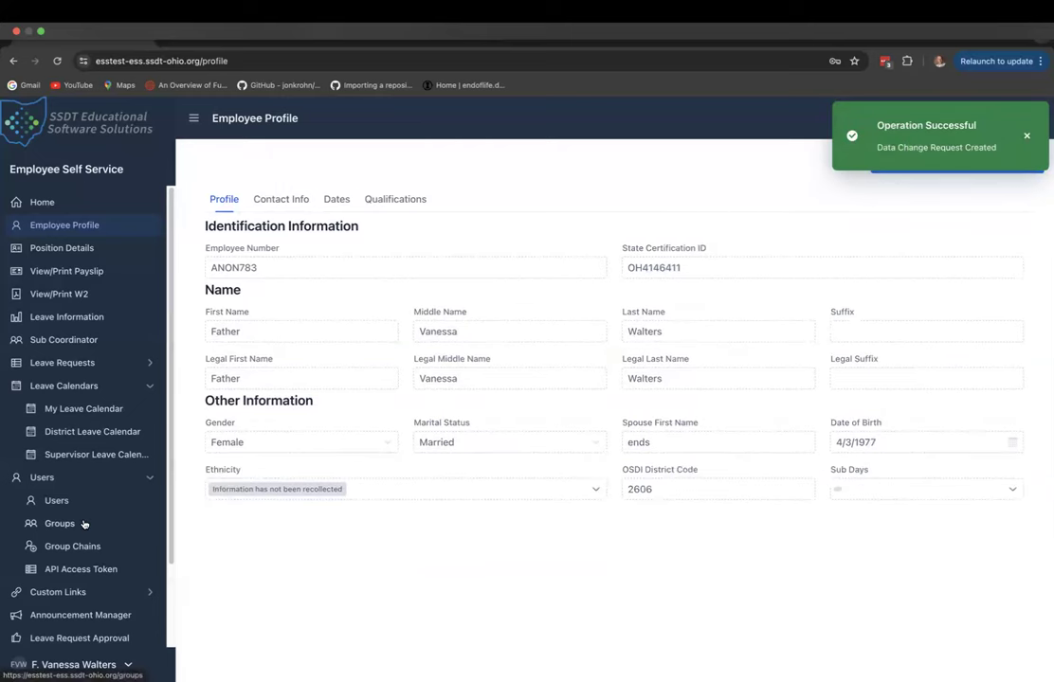
scroll(83, 523, down, 1)
scroll(84, 523, down, 1)
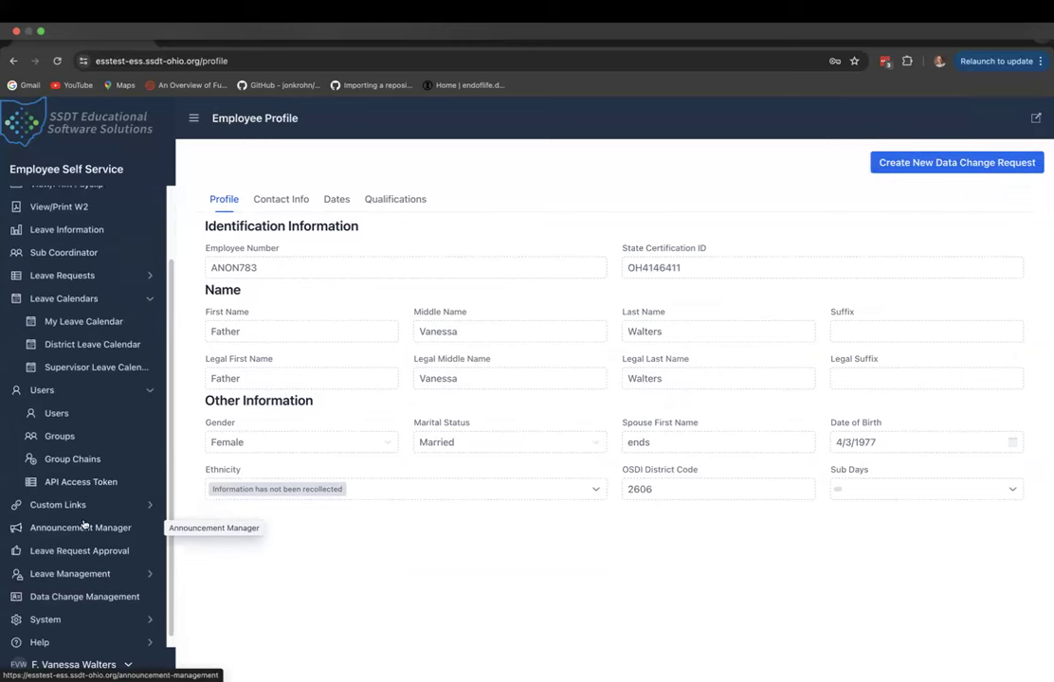
click(69, 586)
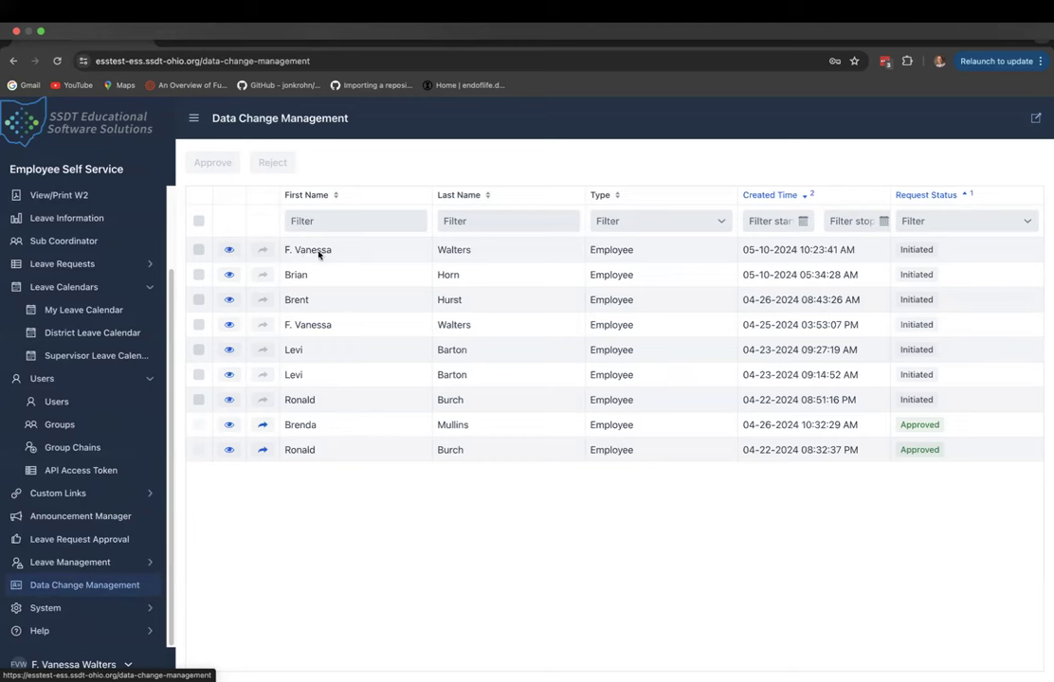
click(198, 249)
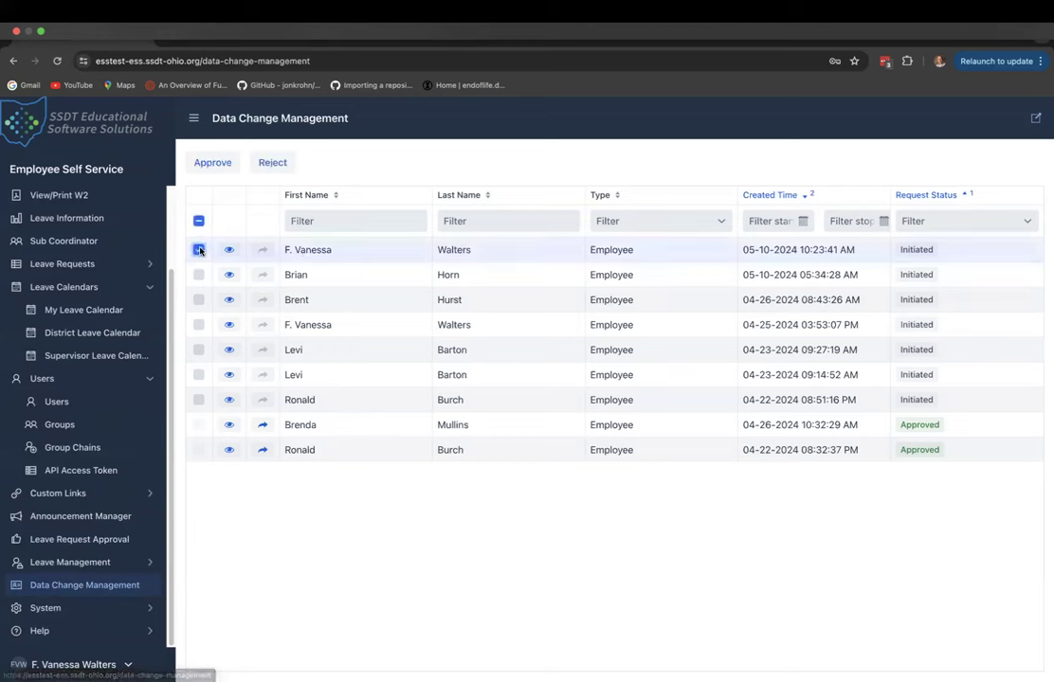
click(198, 249)
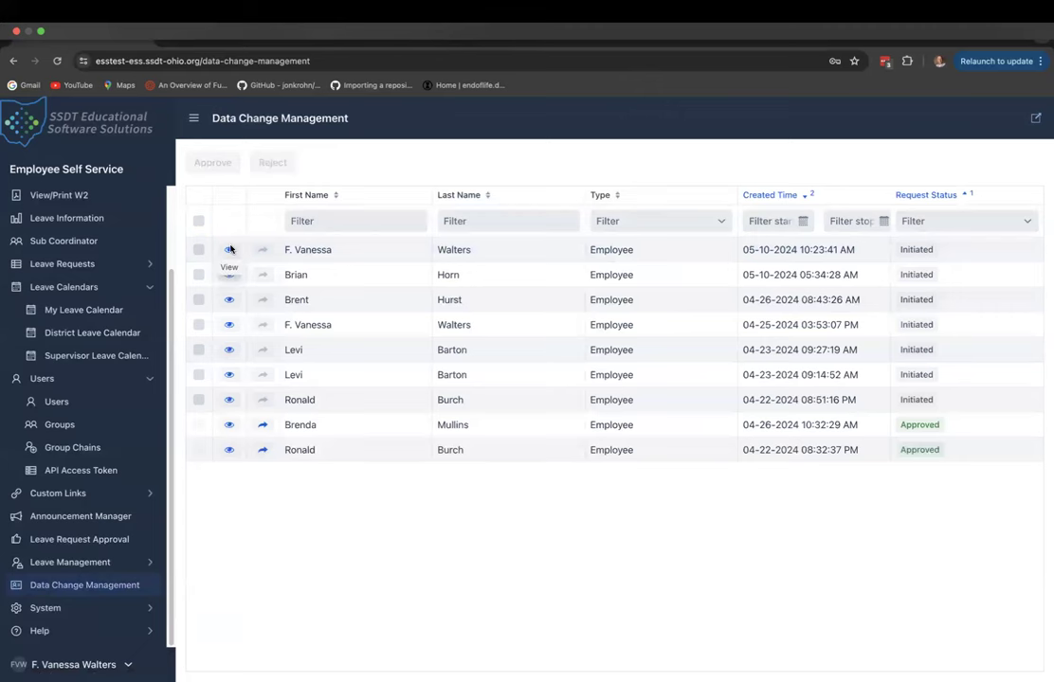
click(230, 249)
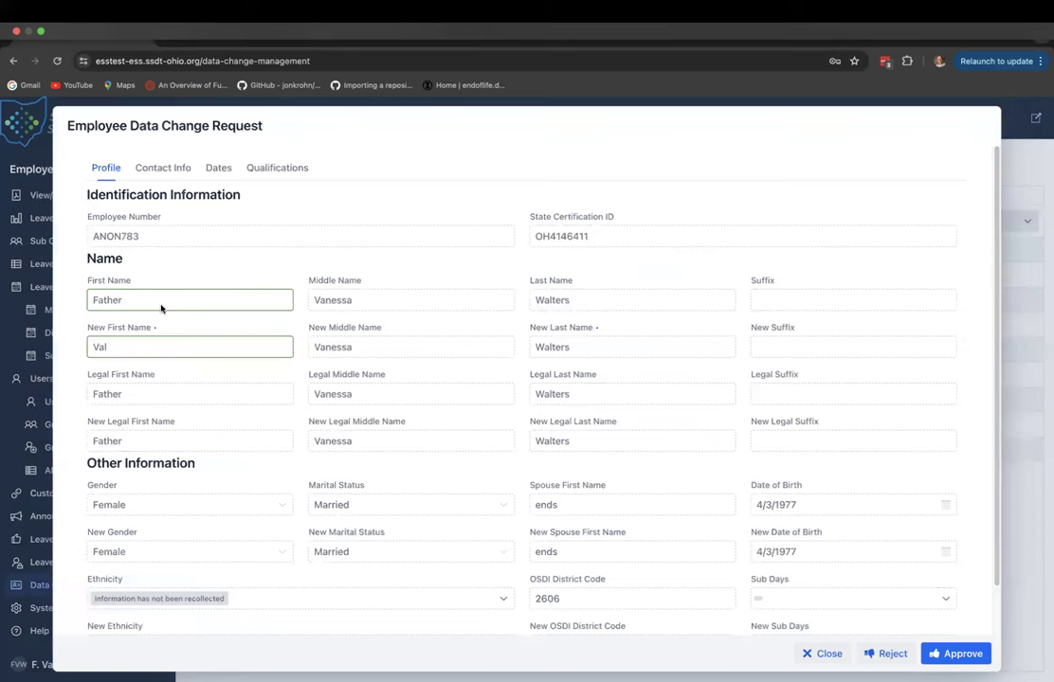
Look through the change request's profile, contact info, dates and qualifications sections
scroll(247, 384, down, 2)
scroll(246, 383, up, 2)
click(171, 173)
click(219, 169)
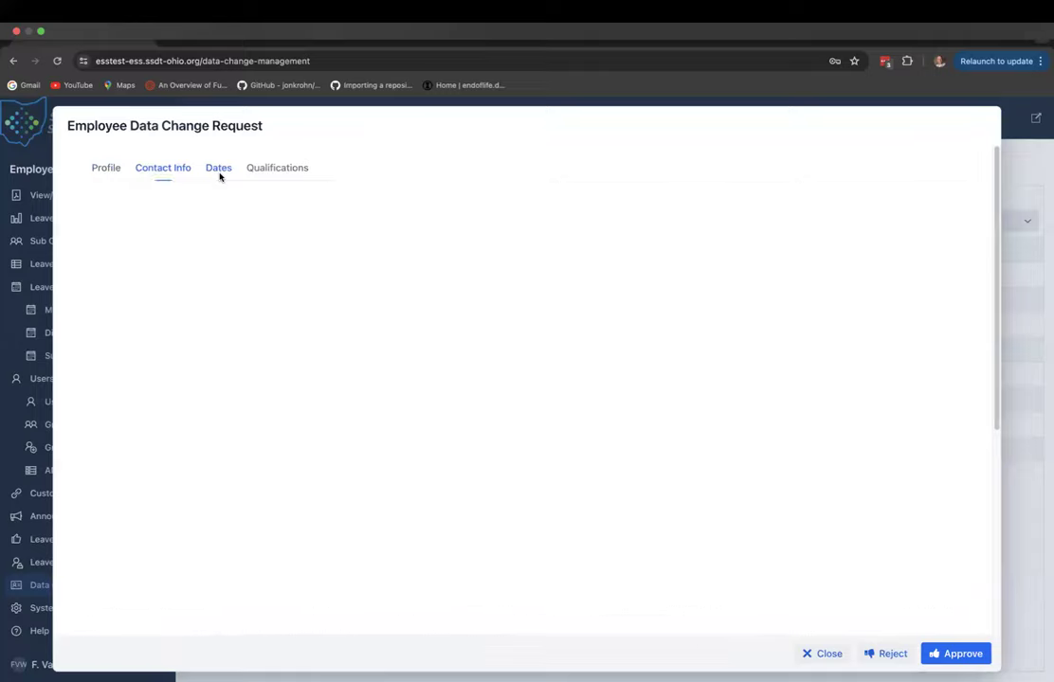
click(279, 202)
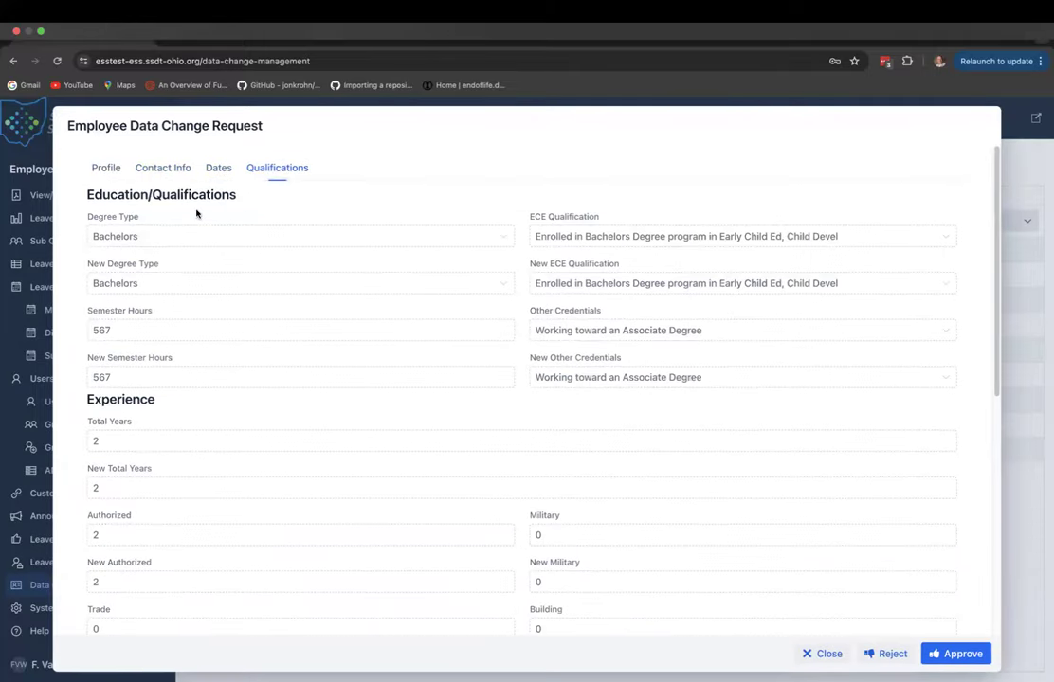
Return to the request's profile section to check the first name change and approve the request
click(111, 168)
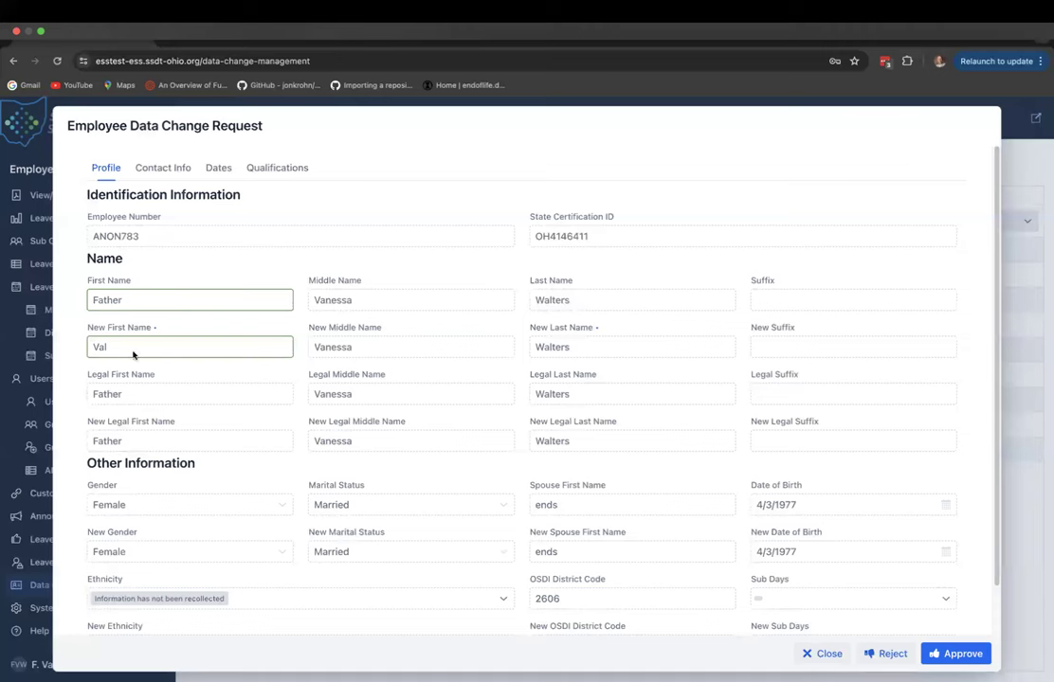
scroll(223, 411, down, 2)
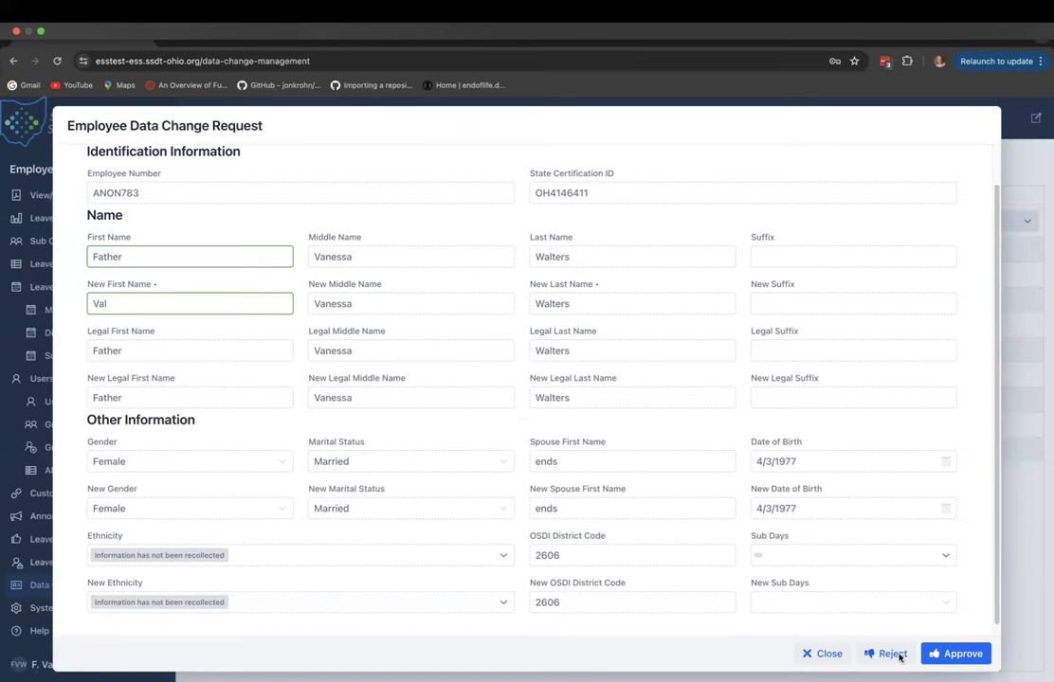
click(958, 653)
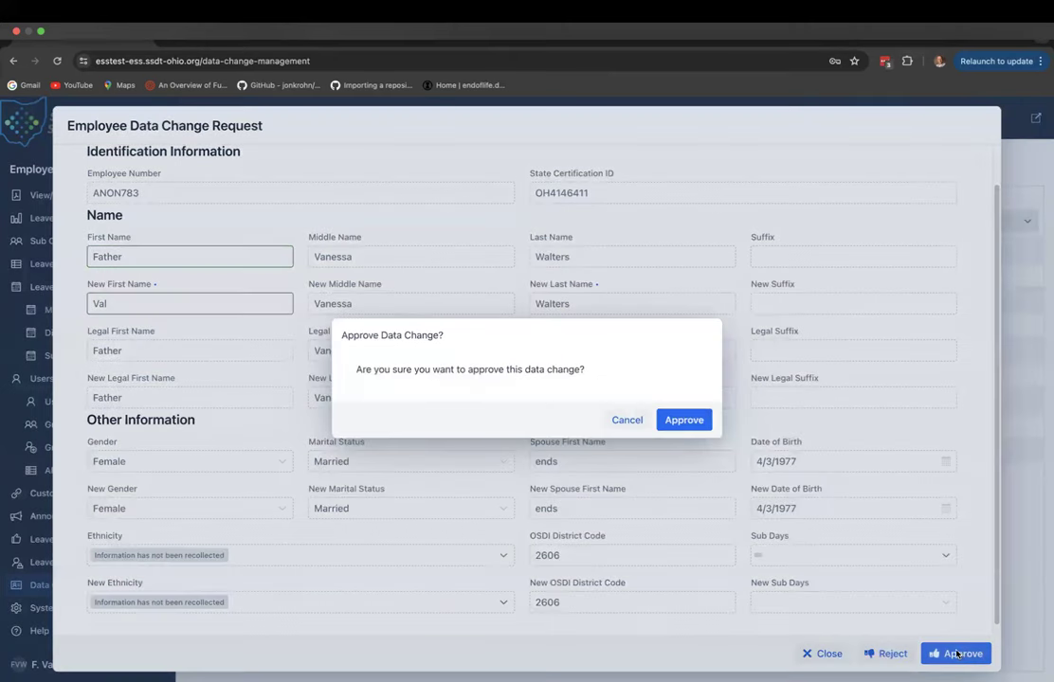
click(685, 420)
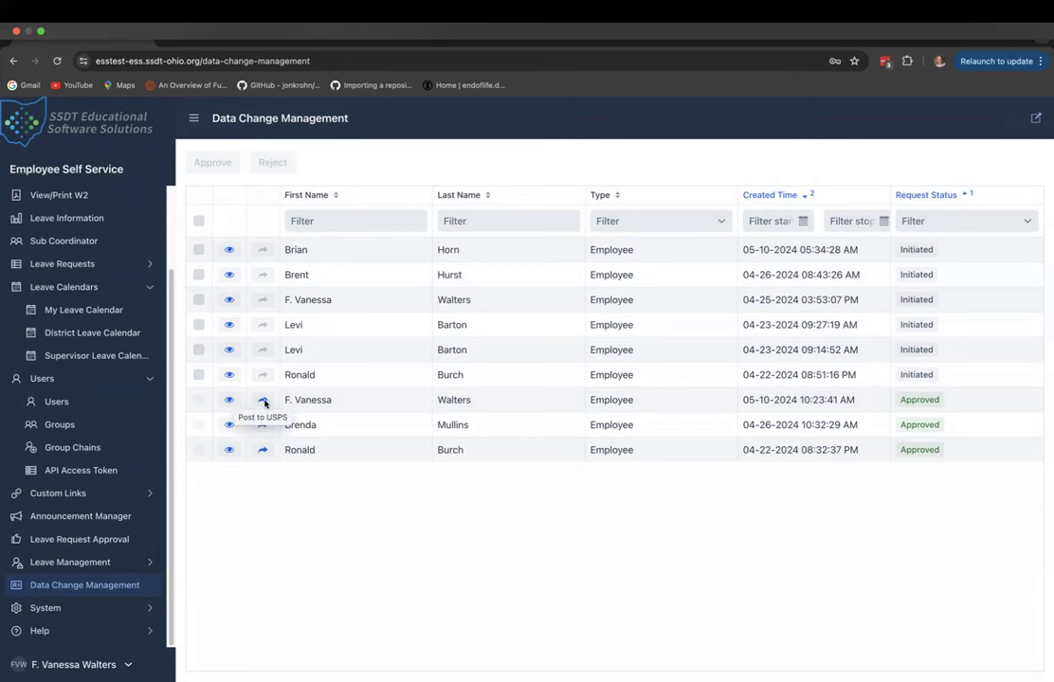
View the details of the newly approved data change request and close them
click(228, 400)
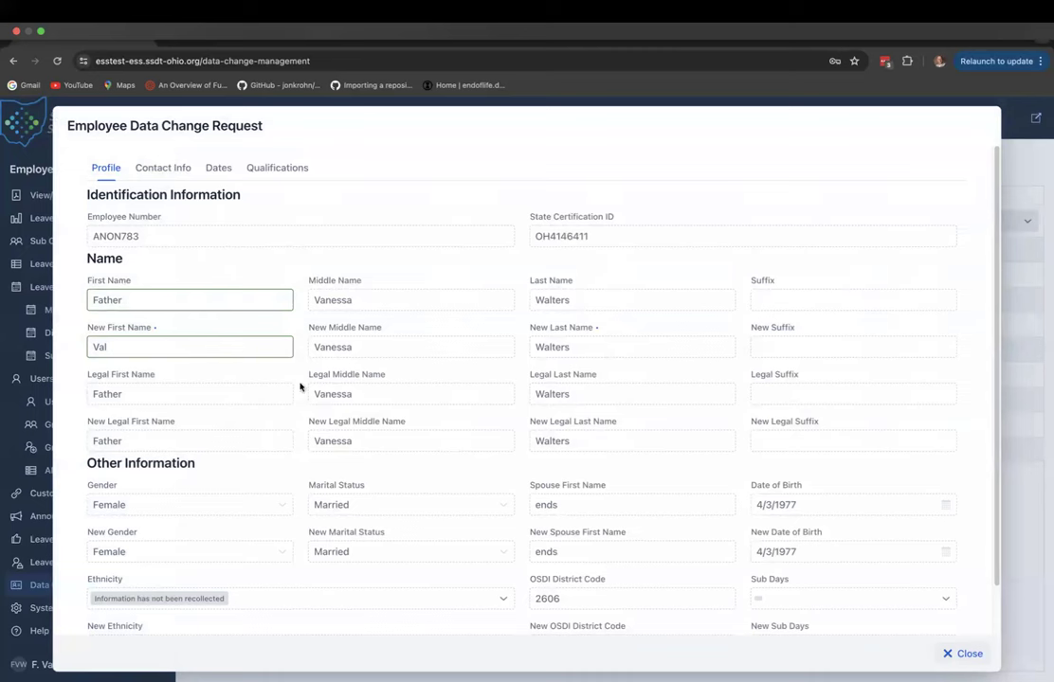
click(965, 654)
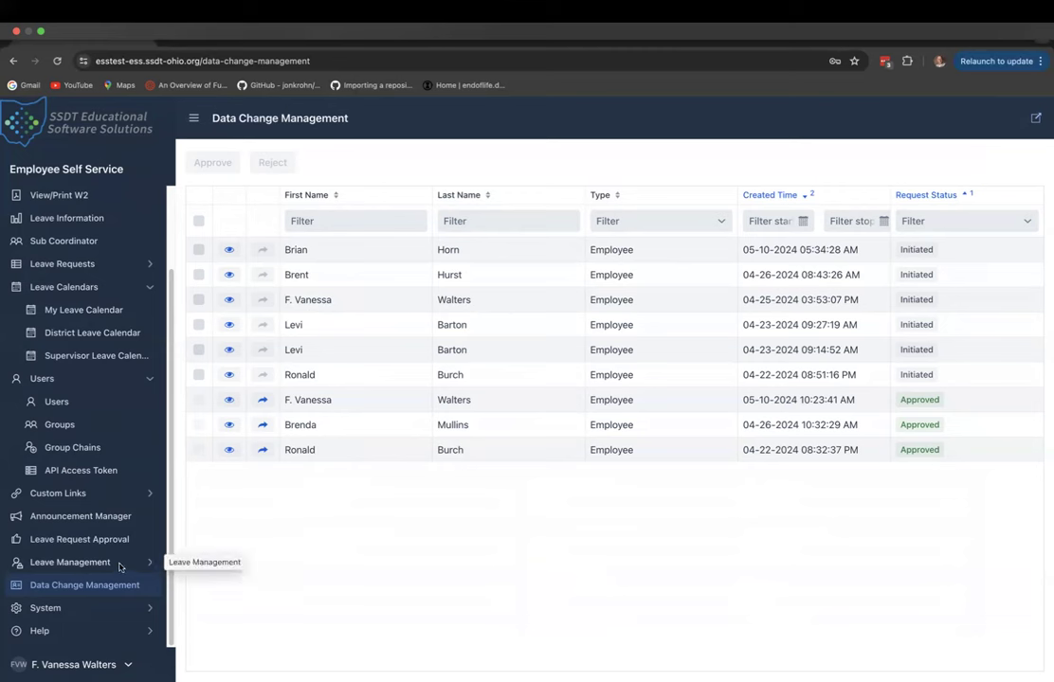
Collapse the Leave Calendars and Users groups and open the Announcement Manager
scroll(118, 567, up, 3)
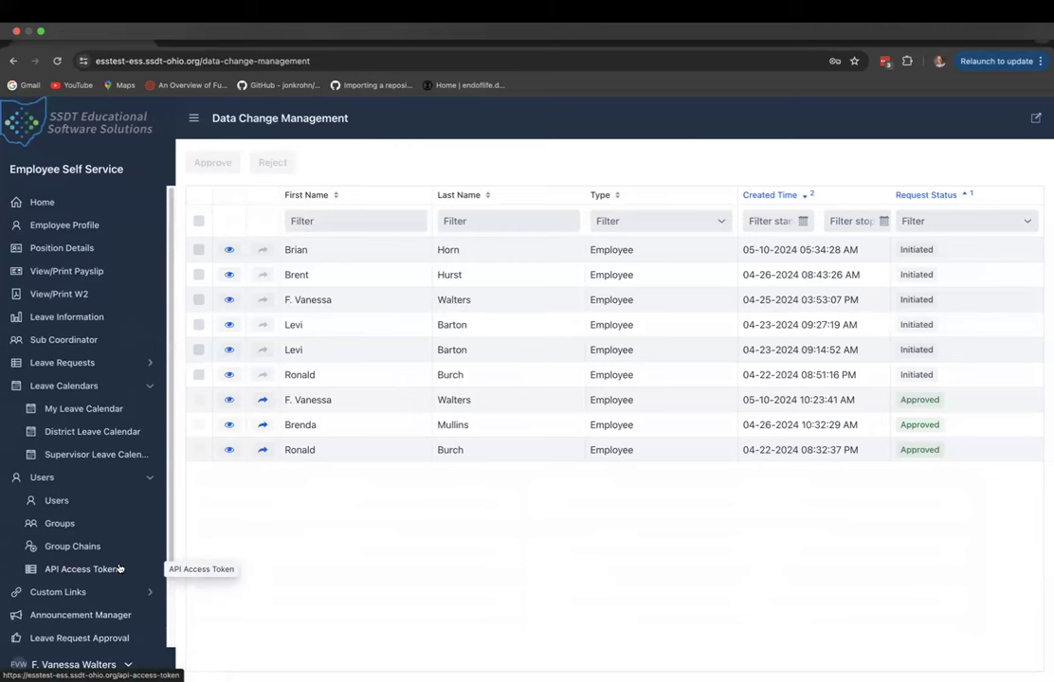
click(123, 386)
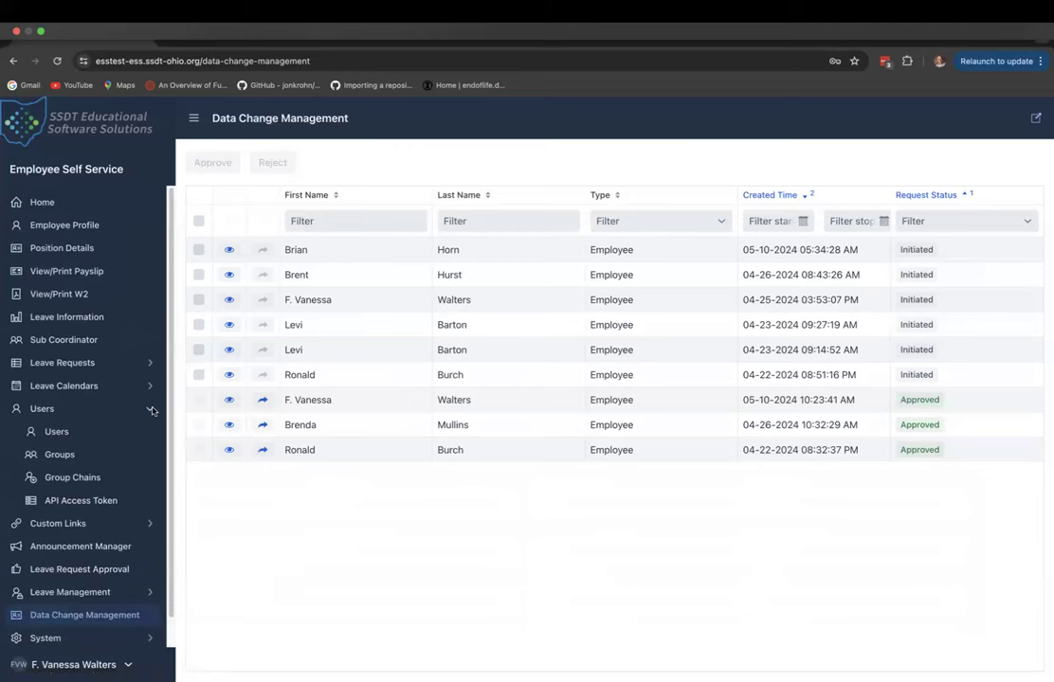
click(148, 409)
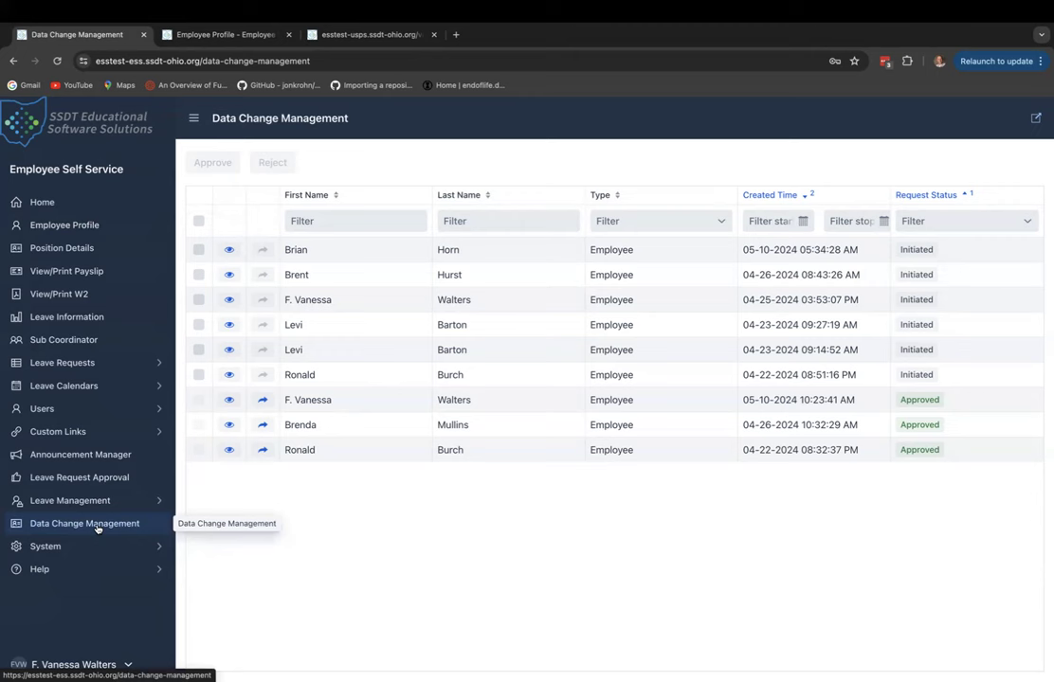
click(105, 457)
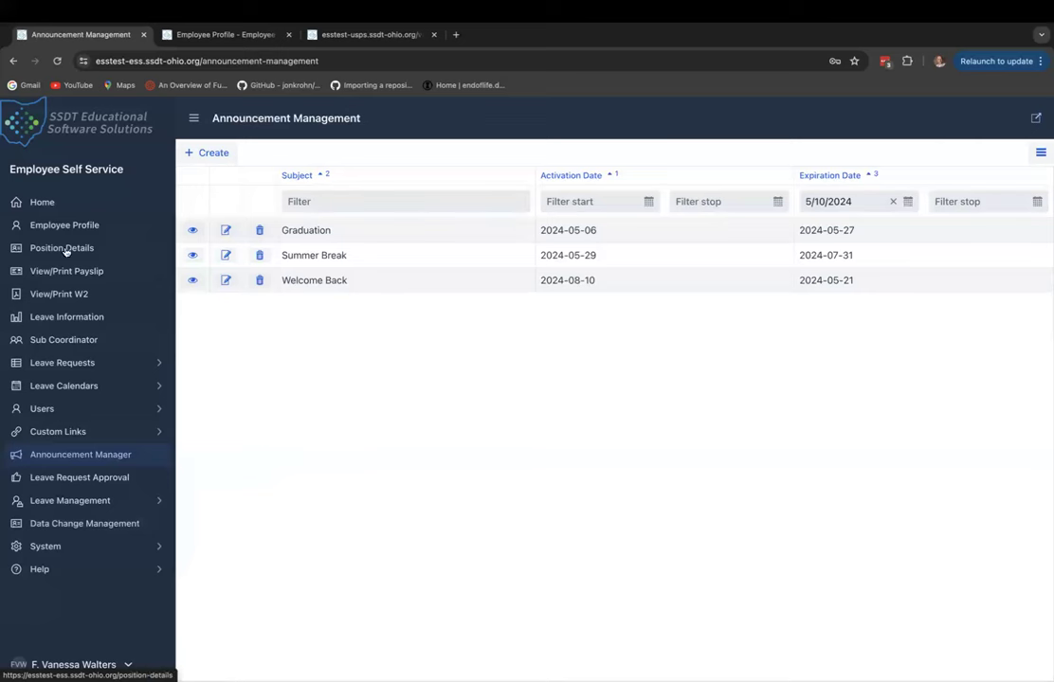
Go to the Home page, view the pending custodian leave request, and close it without a decision
click(43, 205)
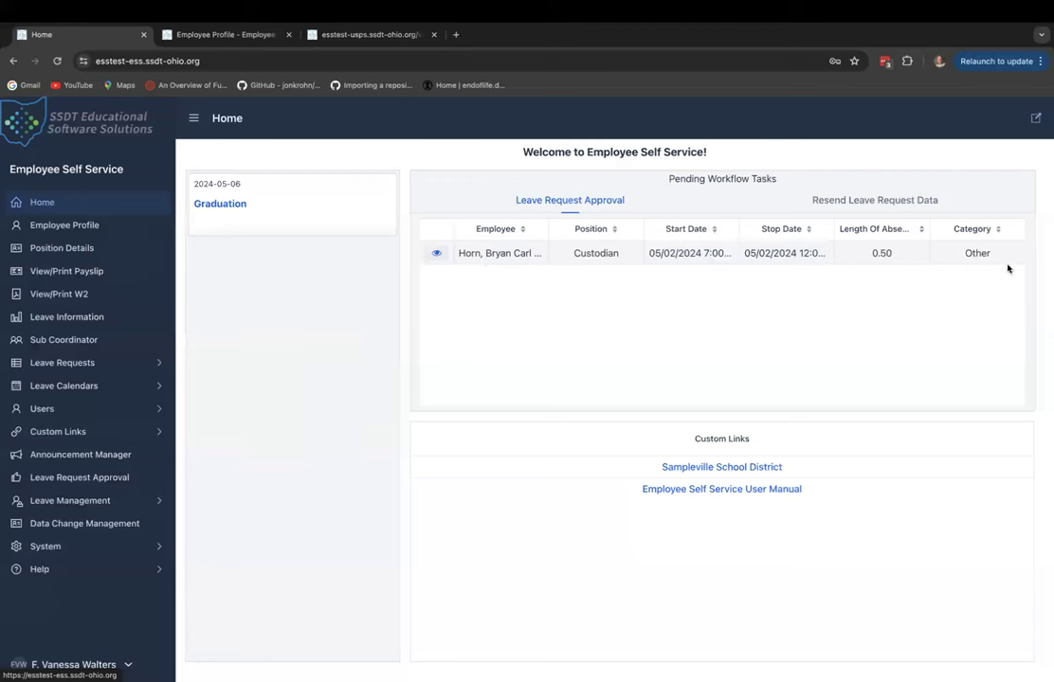
click(437, 254)
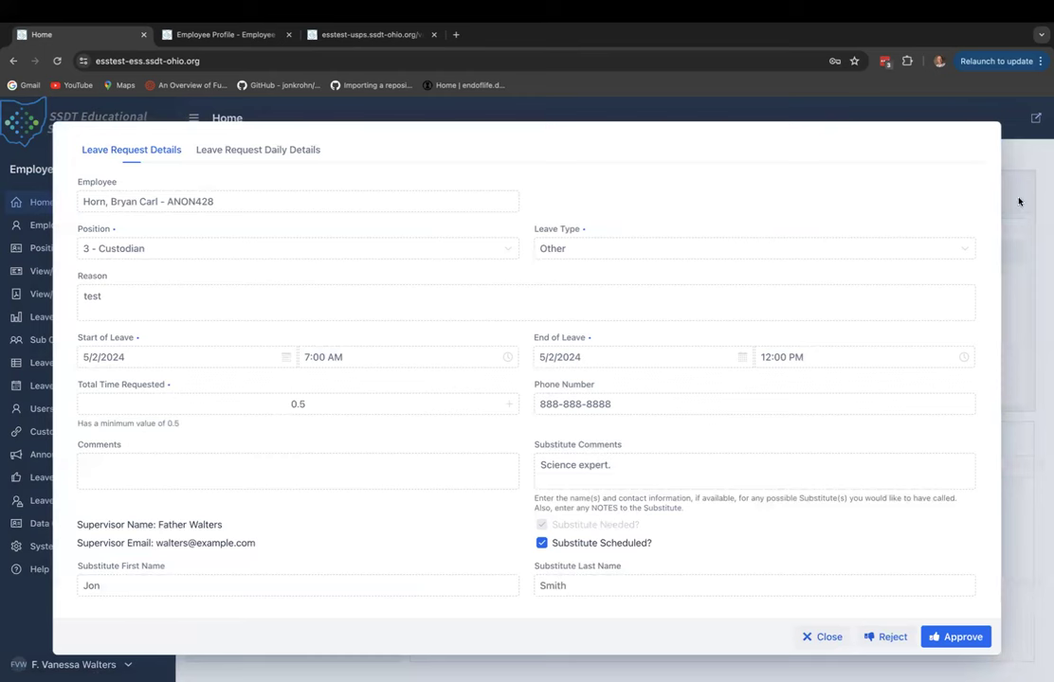
click(820, 637)
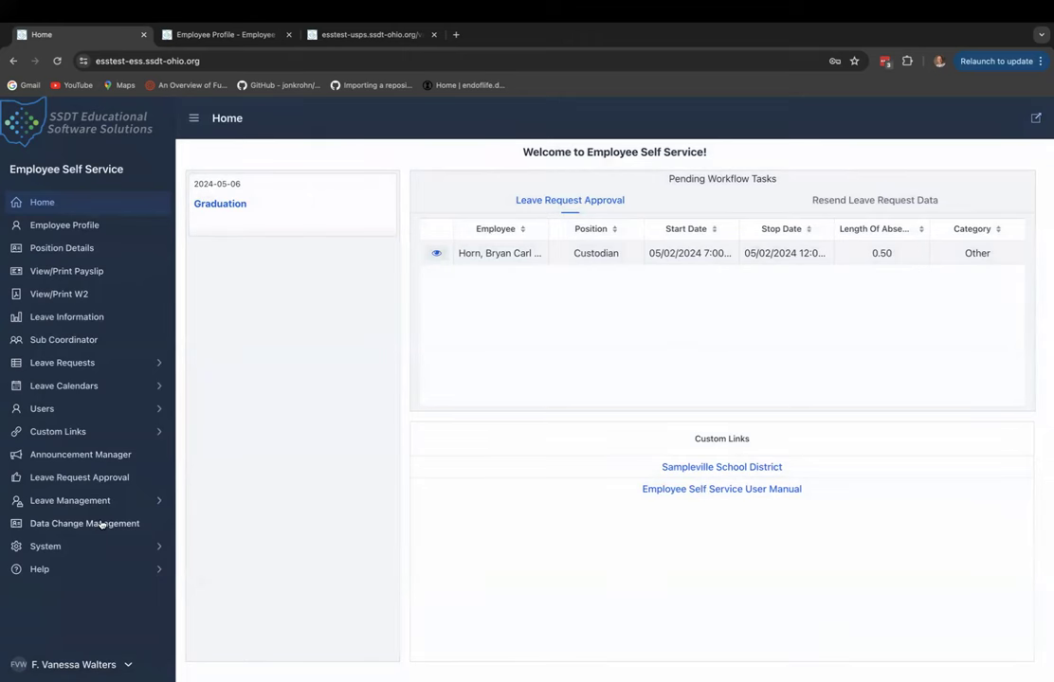
Start a new announcement in the Announcement Manager with activation date 5/10/2024 and expiration date 5/13/2024
click(98, 458)
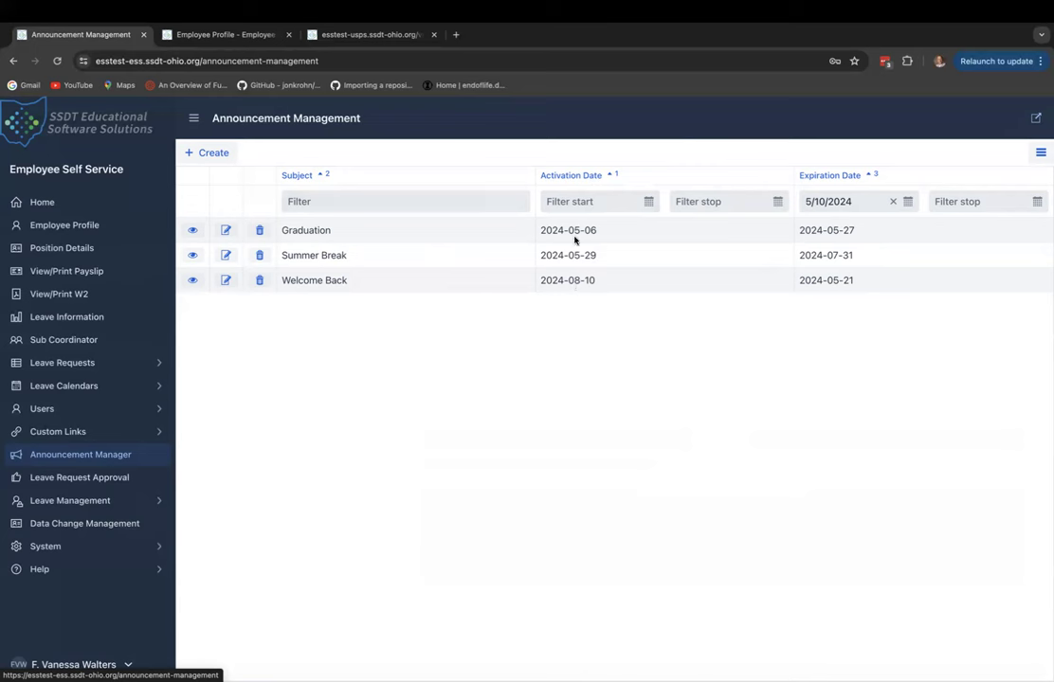
click(213, 153)
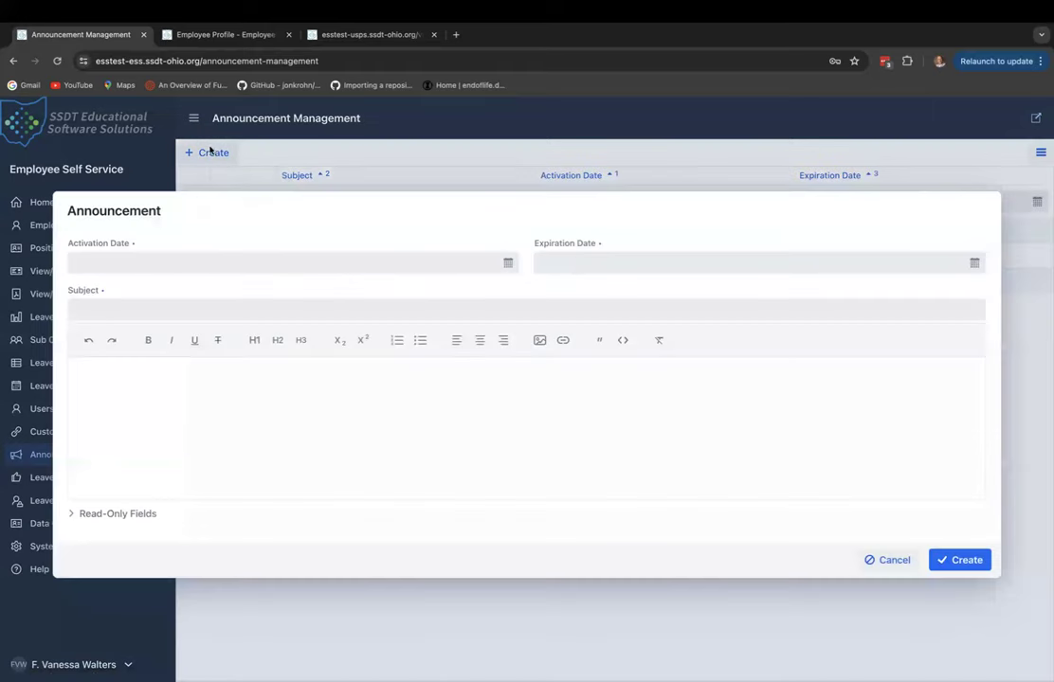
click(214, 263)
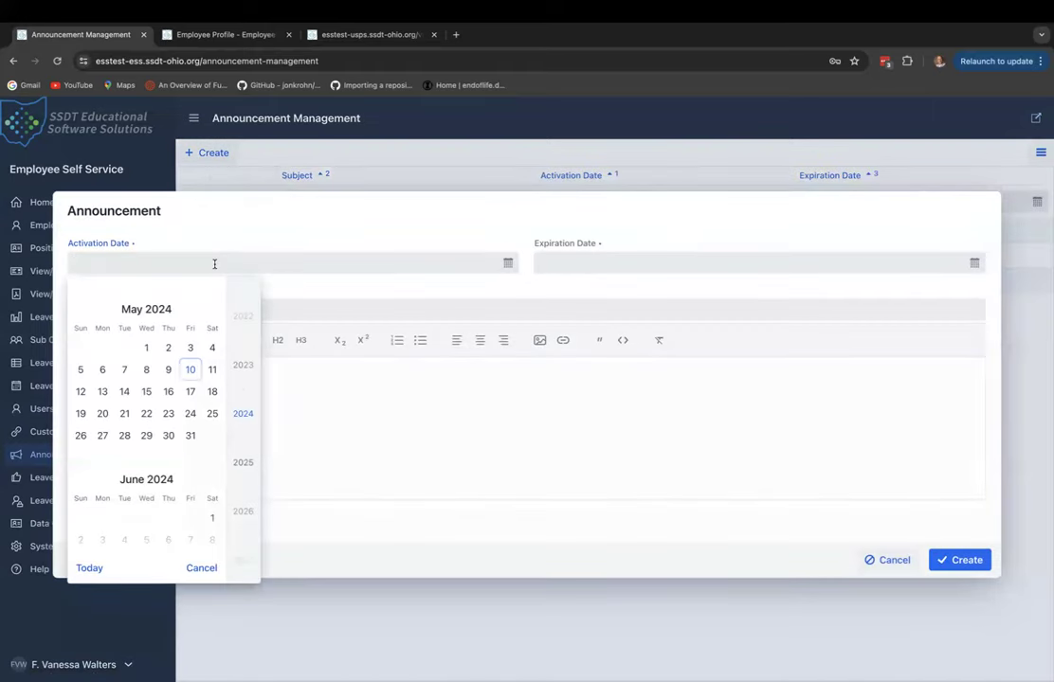
click(190, 369)
click(574, 262)
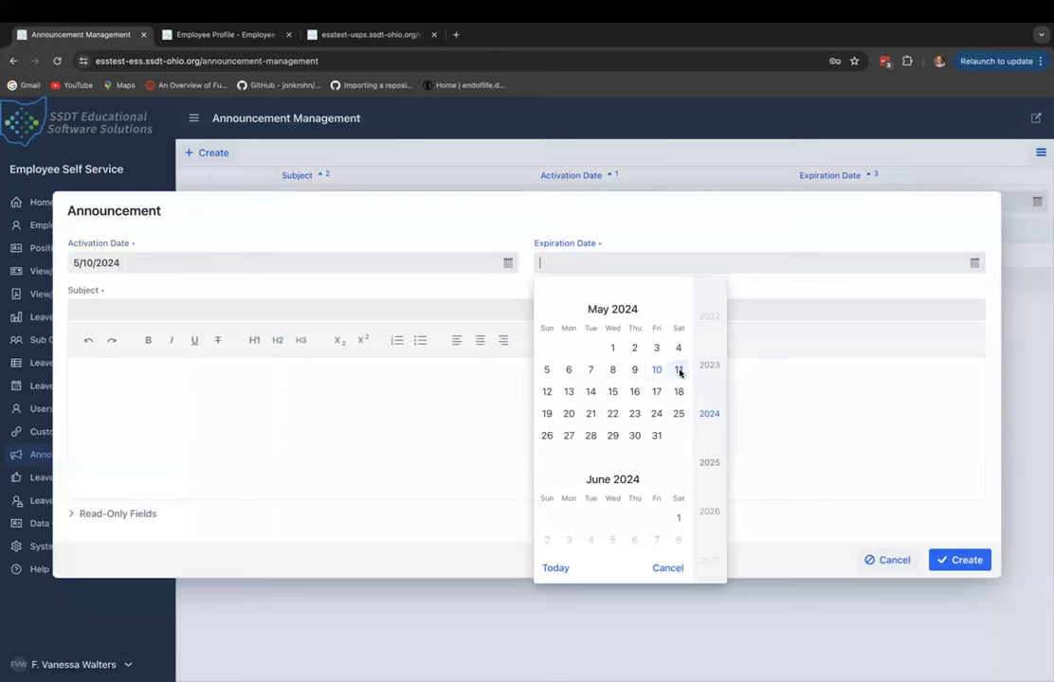
click(569, 391)
Enter "Water leak in the elementary" as the announcement's subject, correcting the spelling of the last word
click(313, 309)
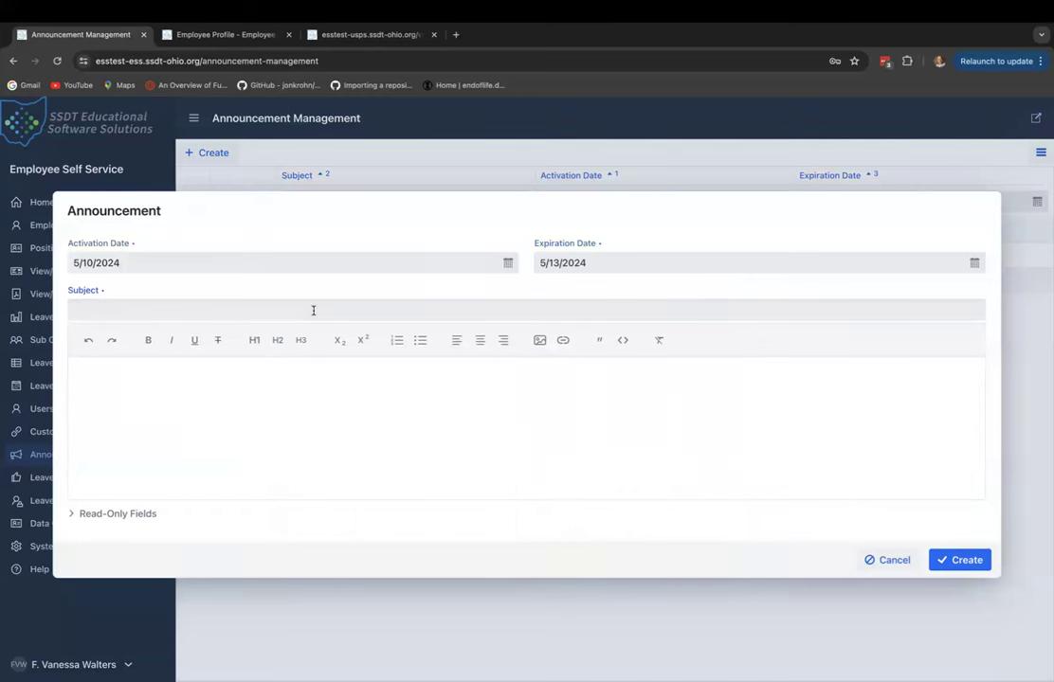
text(WAt)
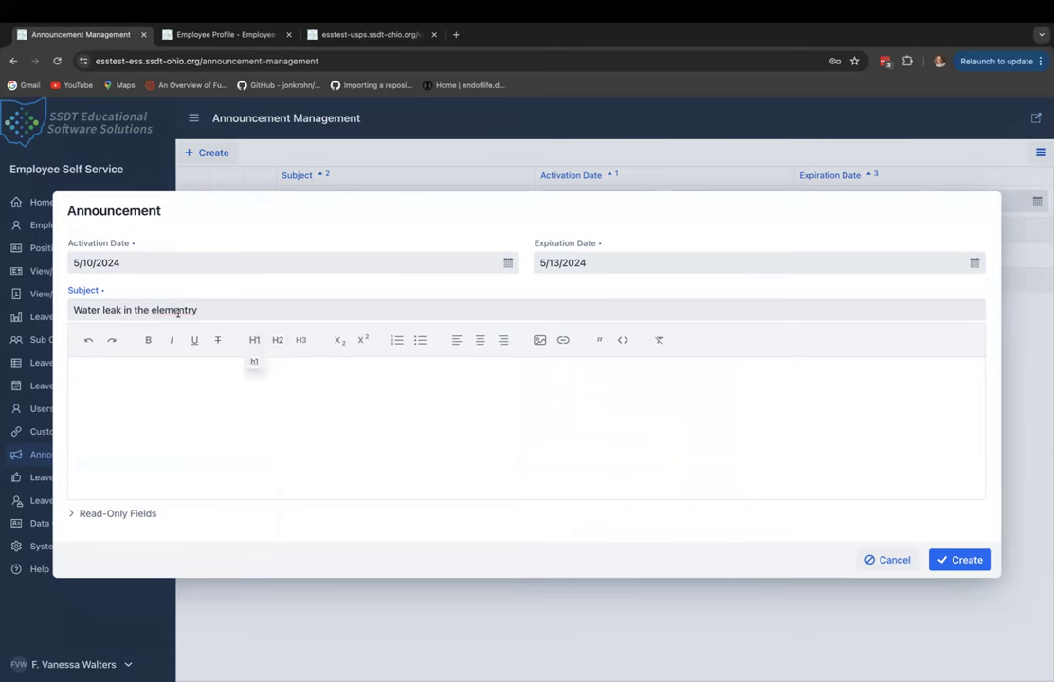
right_click(214, 311)
click(224, 315)
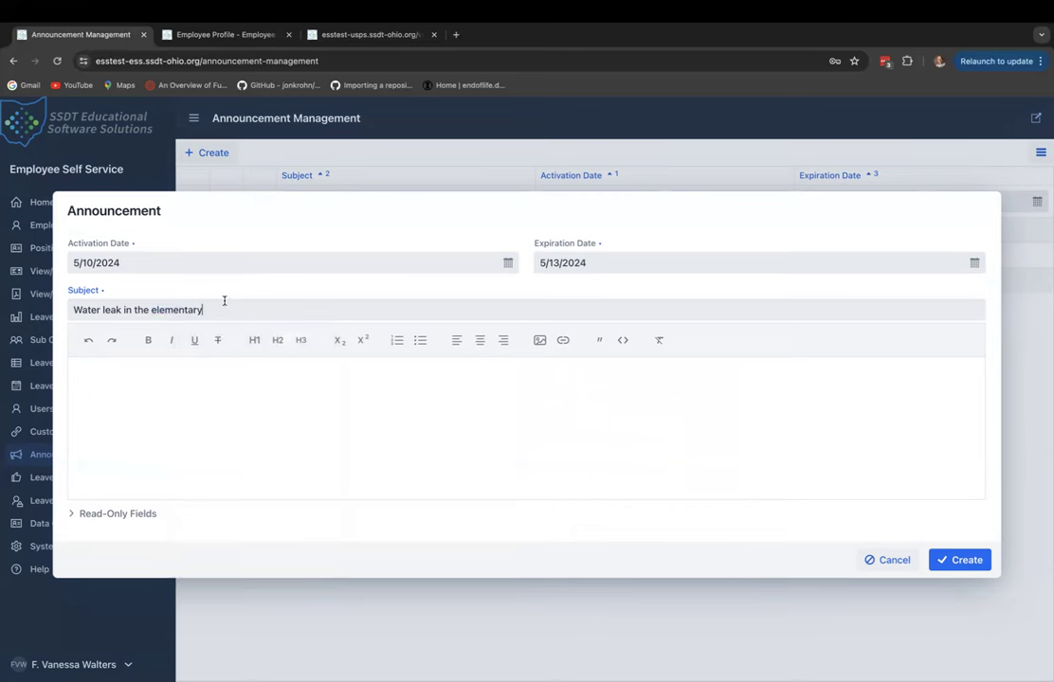
Write "Don't get your feet wet." as the announcement's message text
click(268, 421)
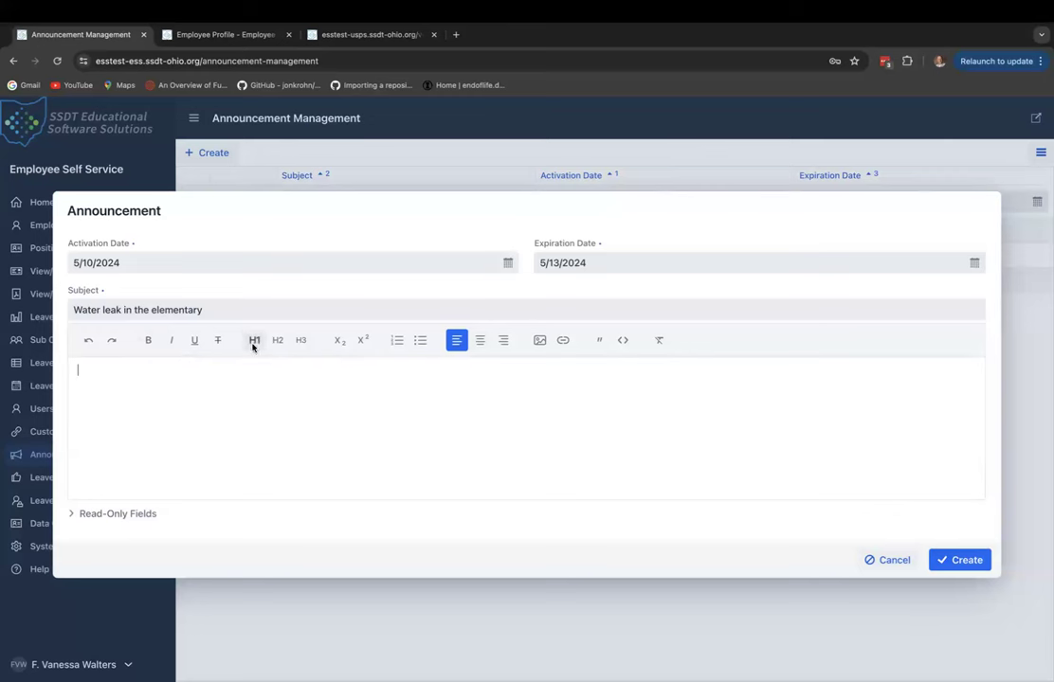
click(254, 381)
click(272, 433)
text(Got)
key(BackSpace)
key(BackSpace)
key(BackSpace)
key(BackSpace)
text(Don't get your feet wet.)
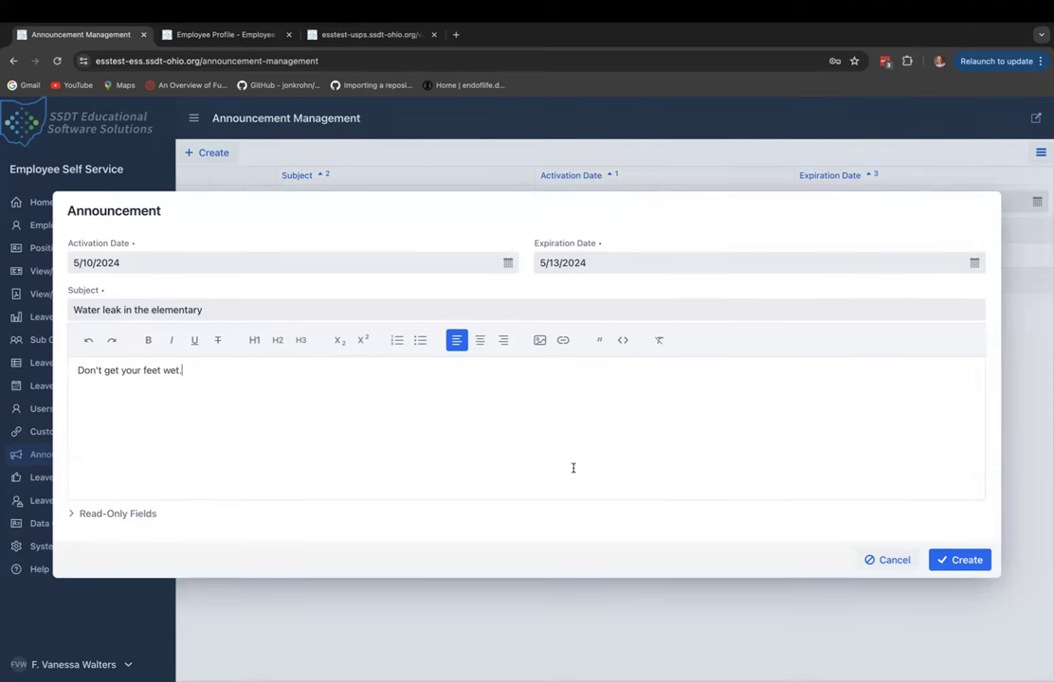
Create the announcement and go to the Home page to check how it is displayed
click(965, 560)
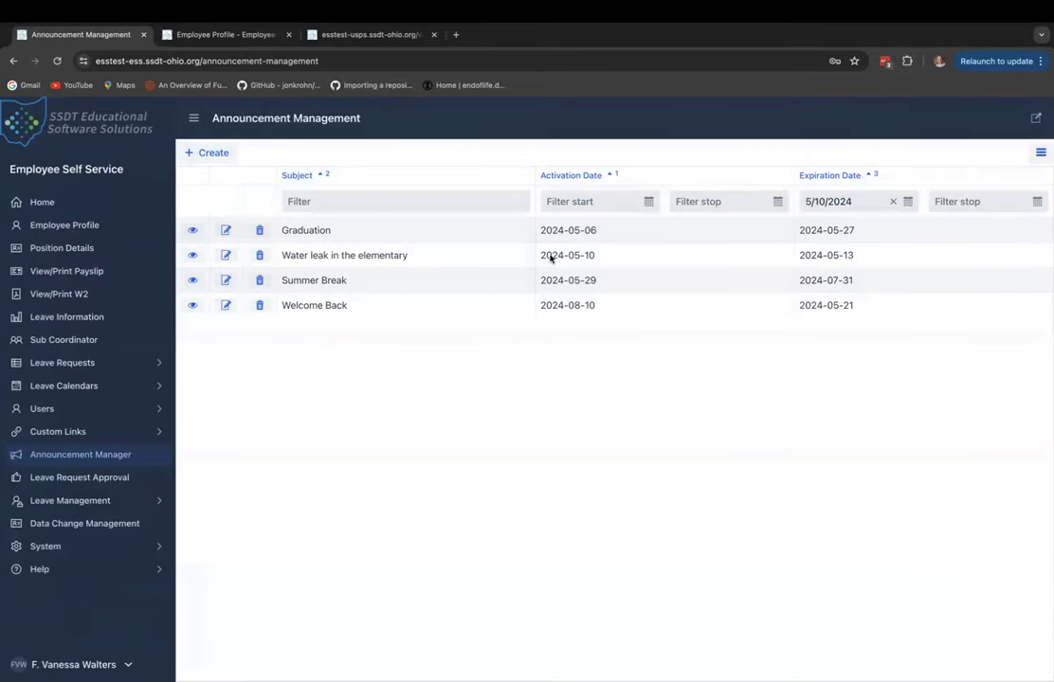
click(44, 201)
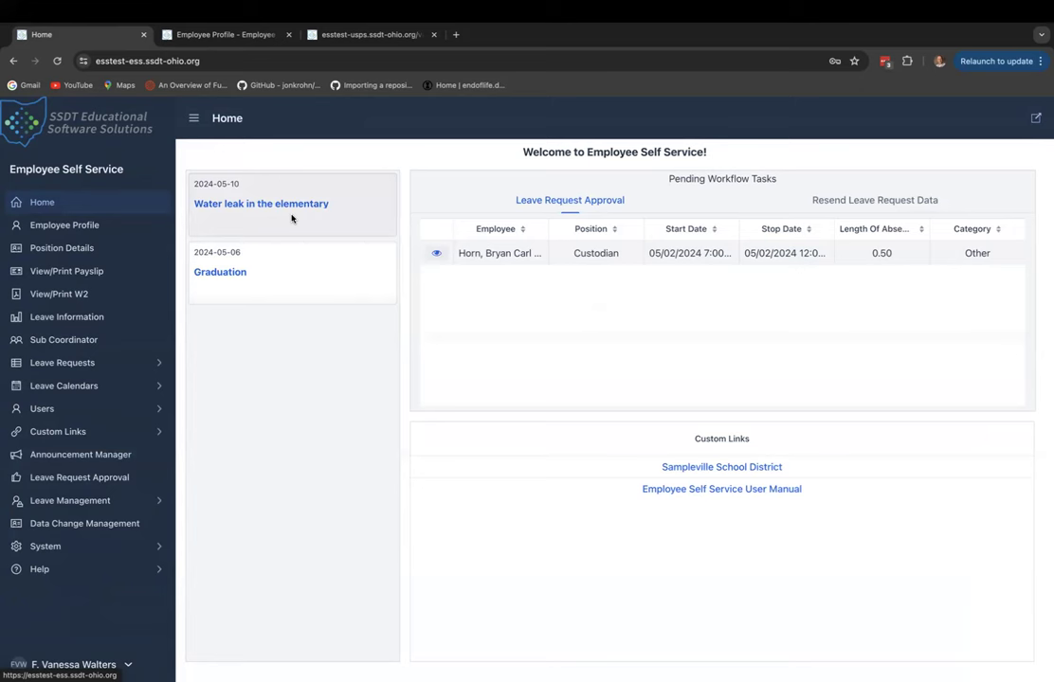
Read the "Water leak in the elementary" announcement on the Home page and close it
click(292, 217)
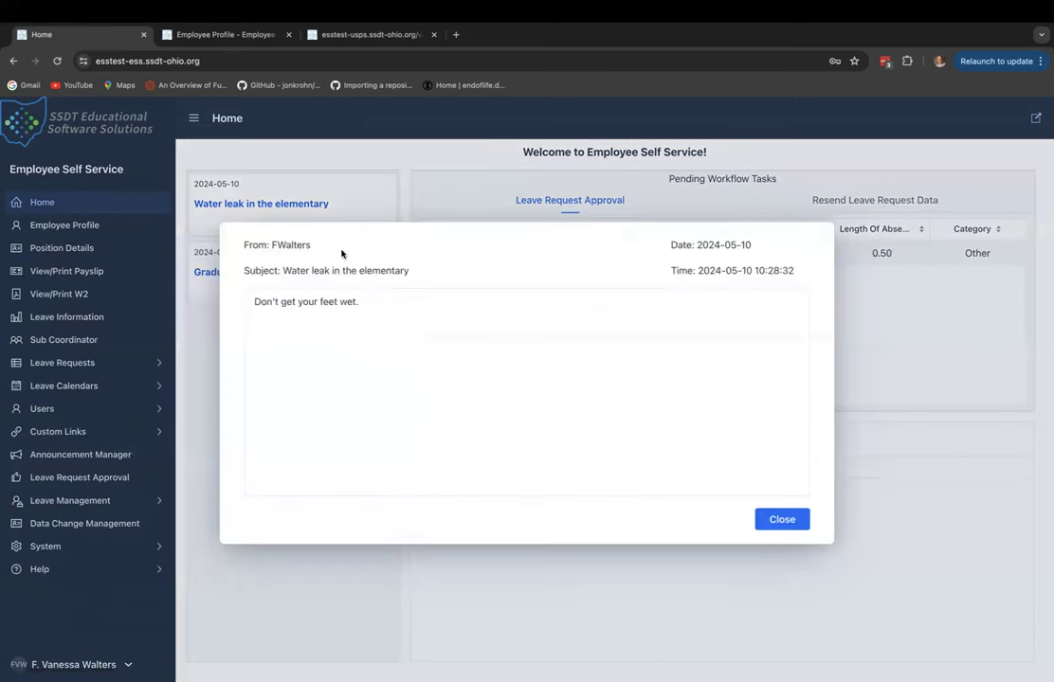
click(780, 520)
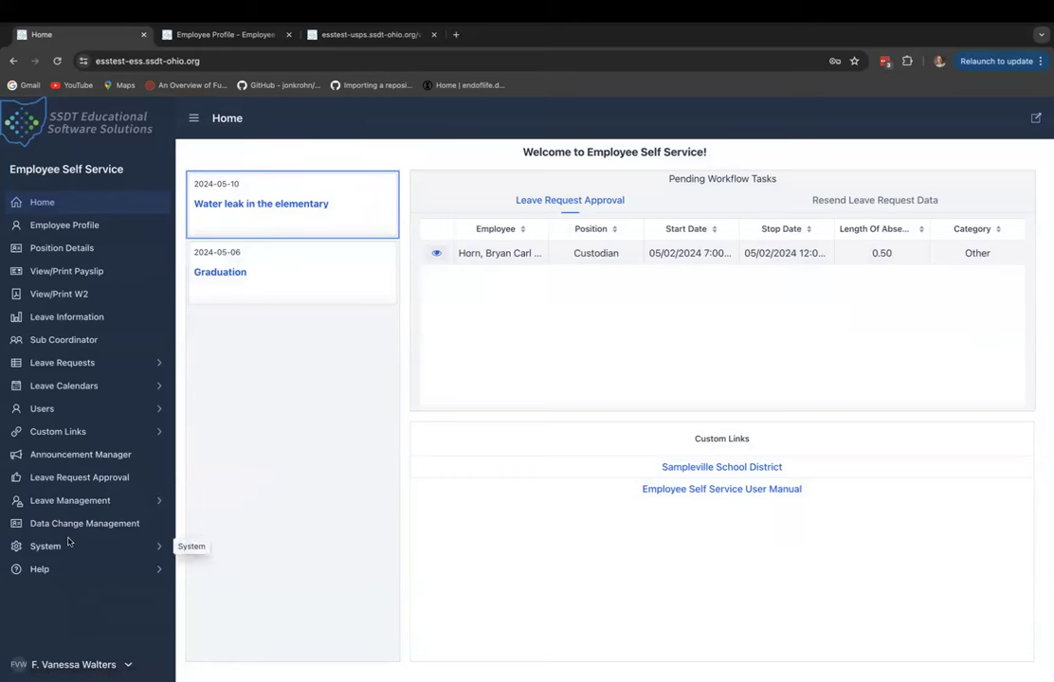
mouse_move(720, 6)
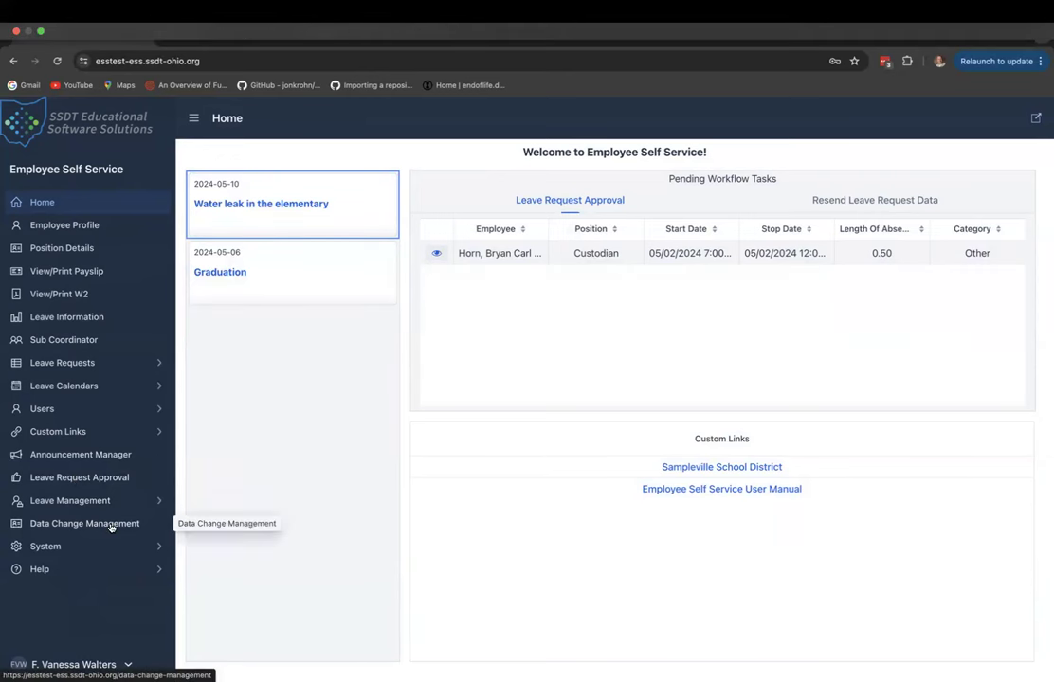
Go to the System Configuration page, view the Email Configuration settings and close them
click(156, 546)
scroll(119, 568, down, 2)
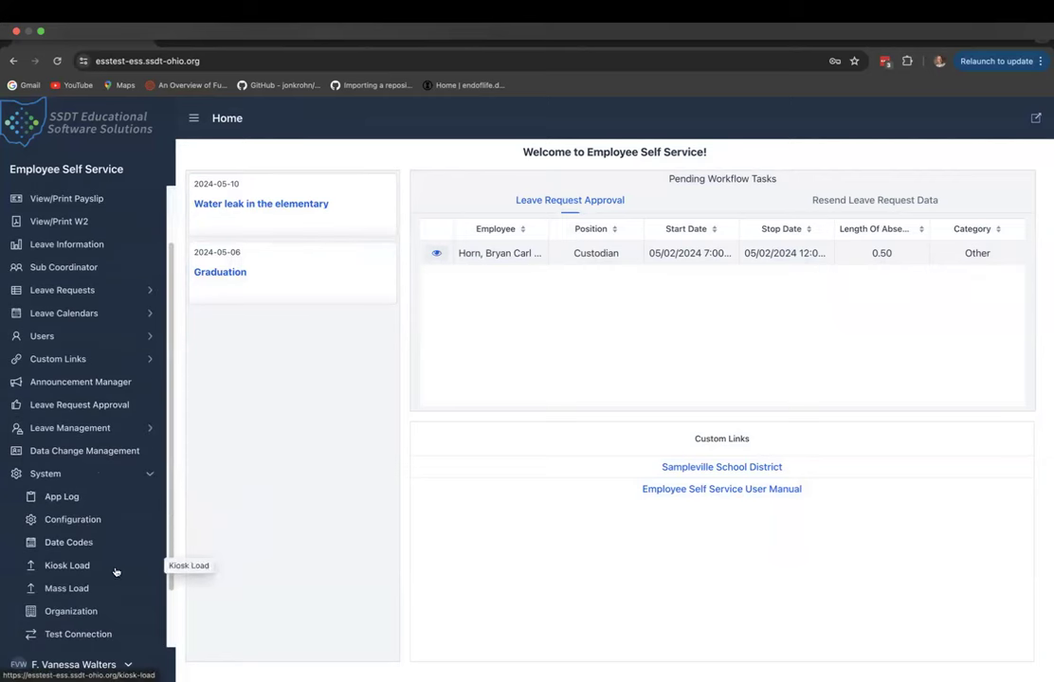
click(81, 521)
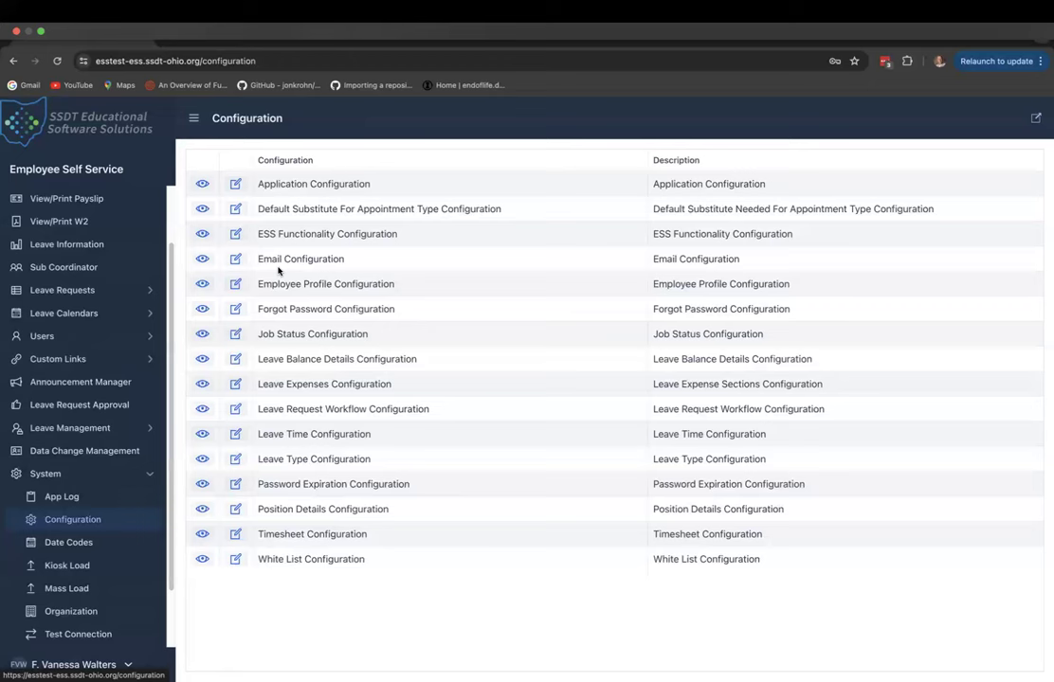
click(200, 261)
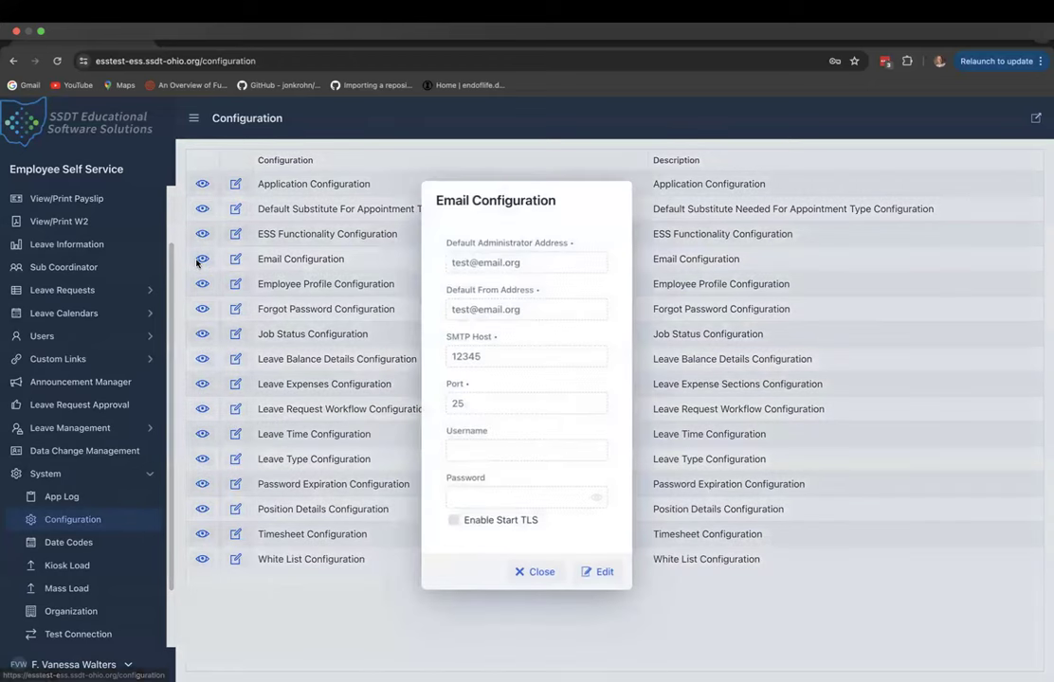
click(533, 572)
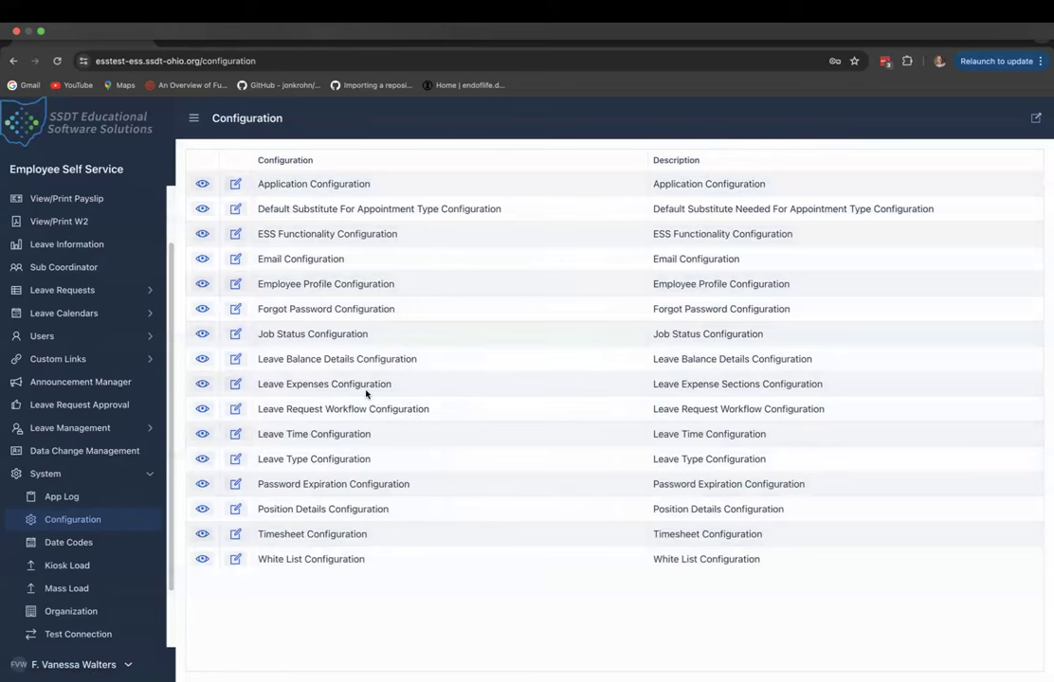
View the Leave Request Workflow Configuration, examining the Request Submitted Email Details and the description of the ${leaveRequest} variable
click(202, 409)
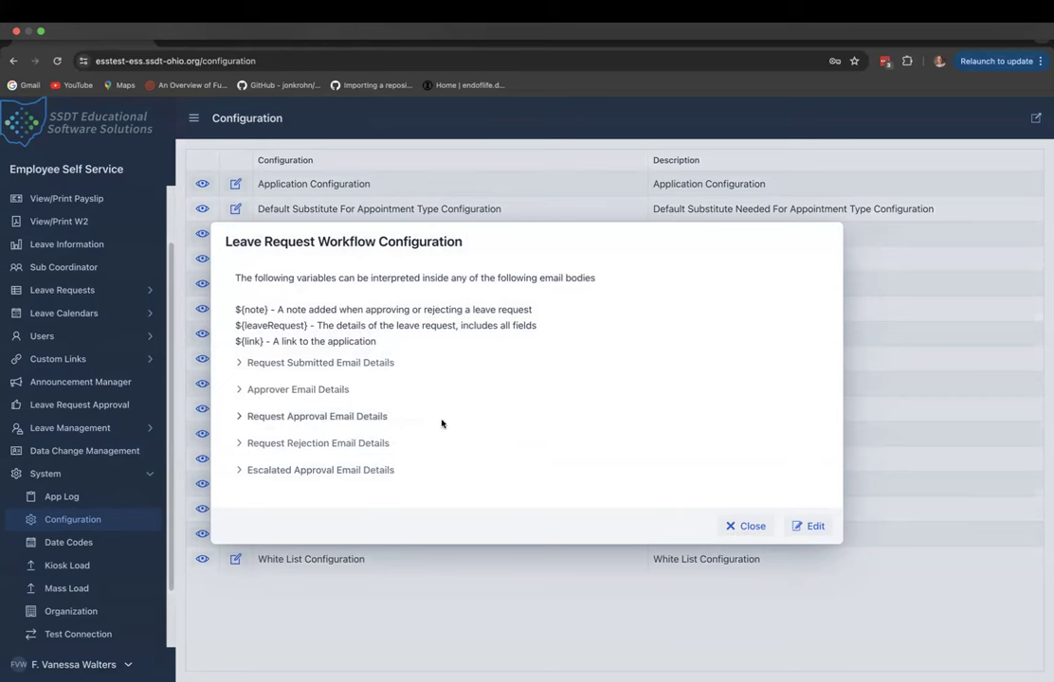
click(347, 365)
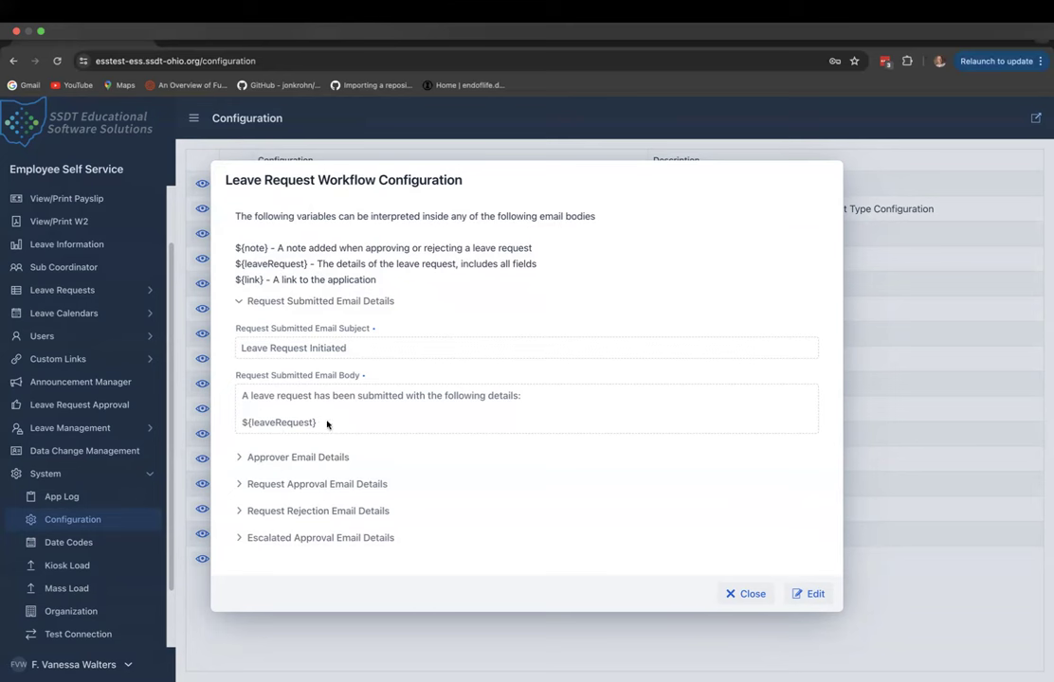
drag(317, 263, 542, 273)
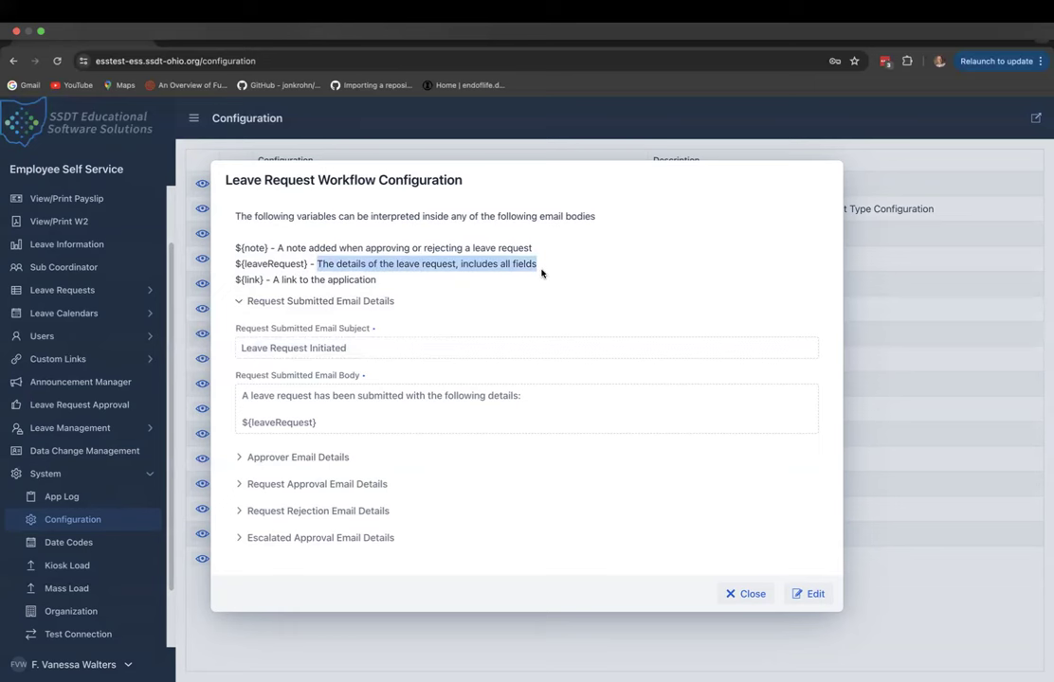
click(456, 309)
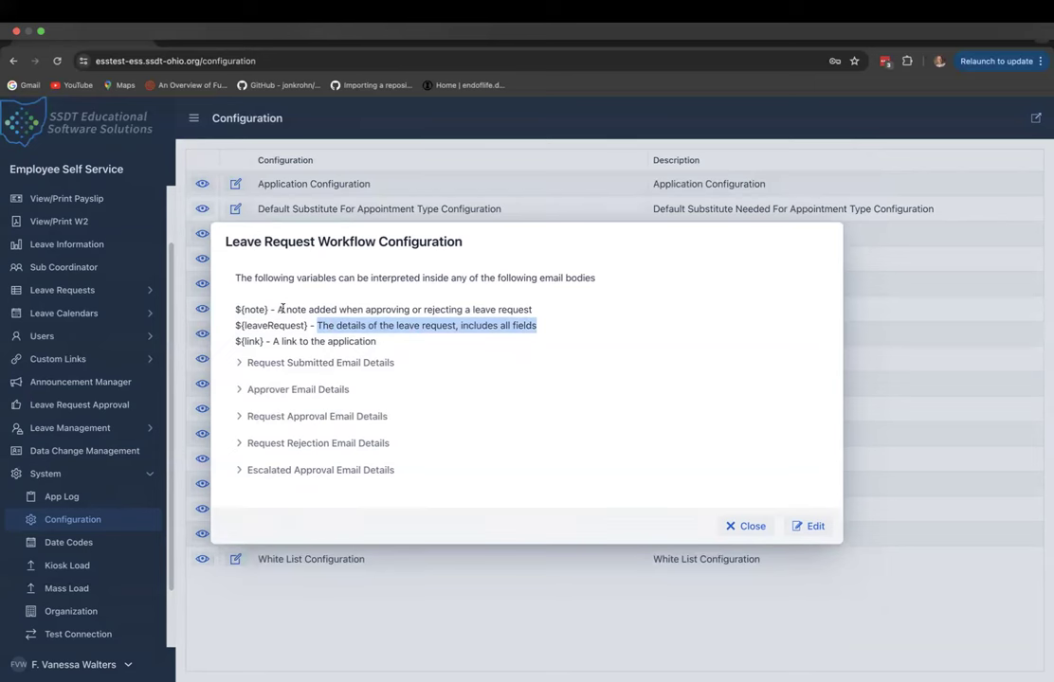
click(239, 363)
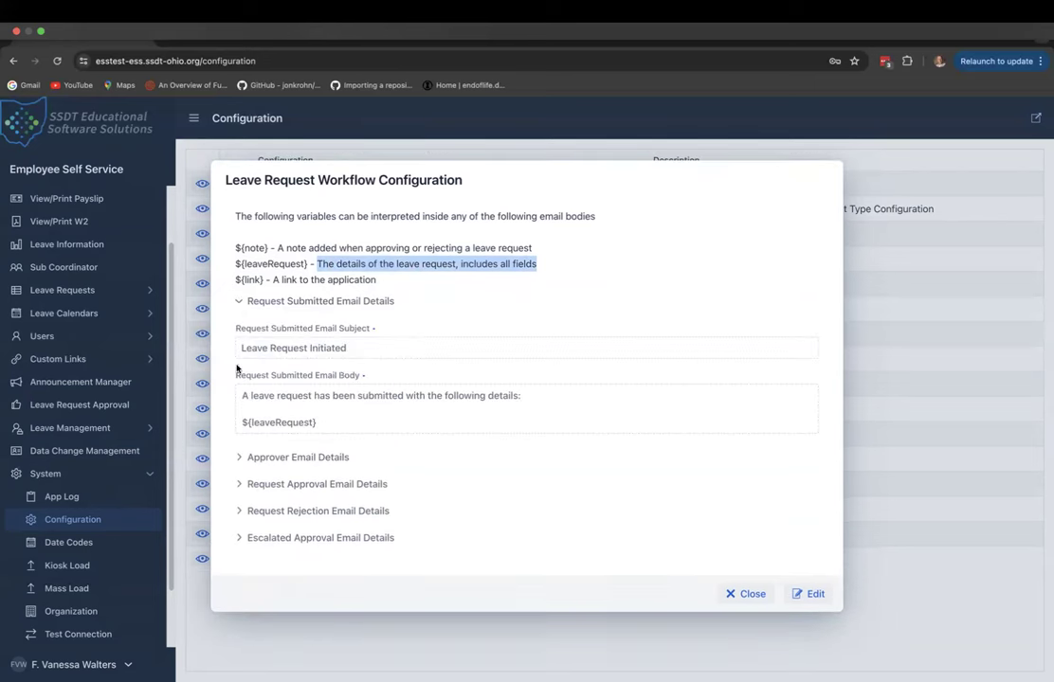
click(386, 398)
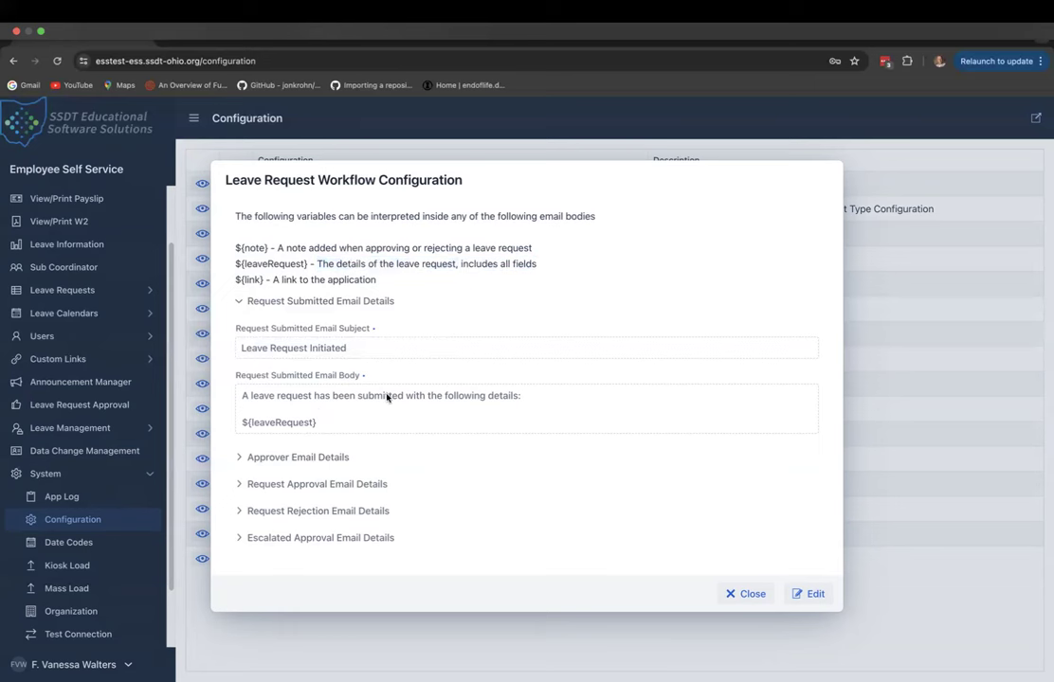
Open the Leave Request Workflow Configuration for editing at the Request Submitted Email Body and close it without saving
click(804, 594)
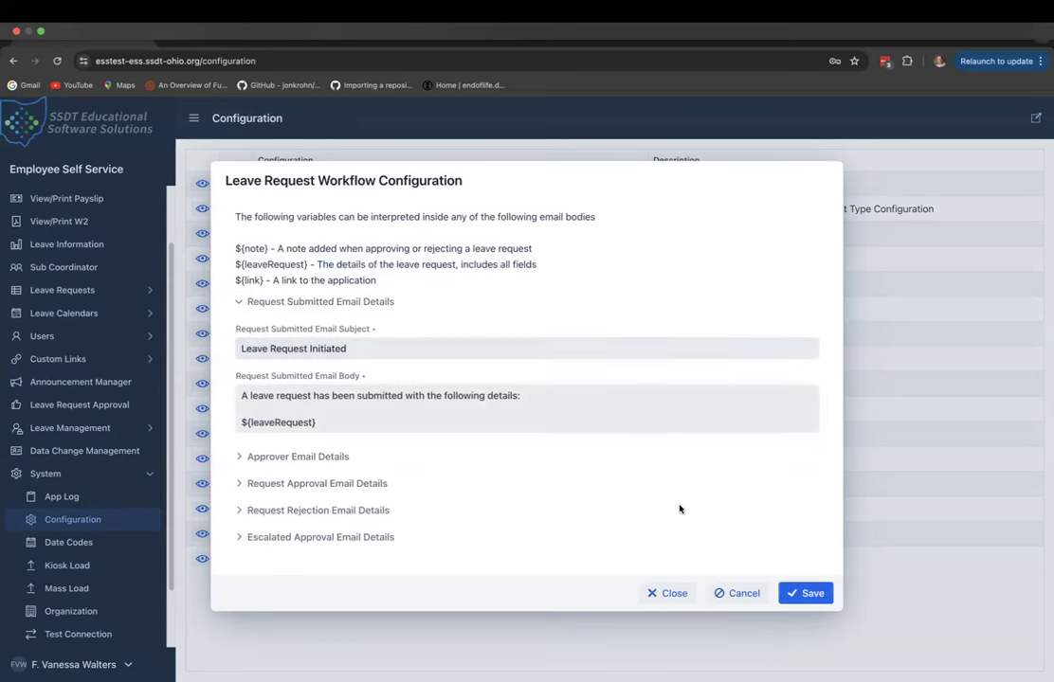
click(559, 396)
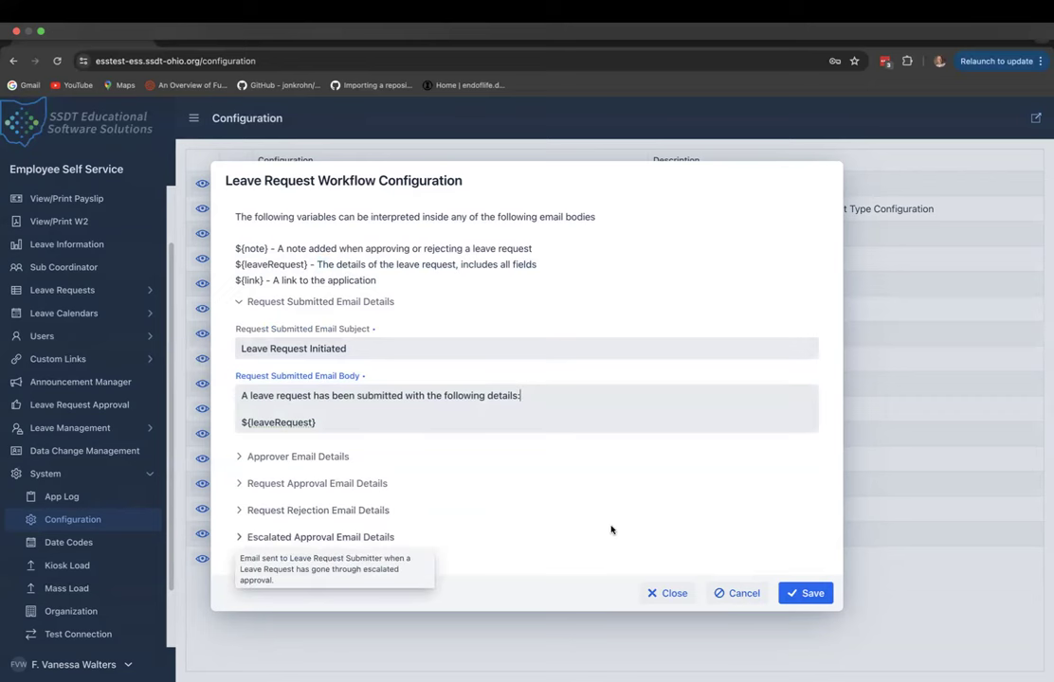
click(672, 593)
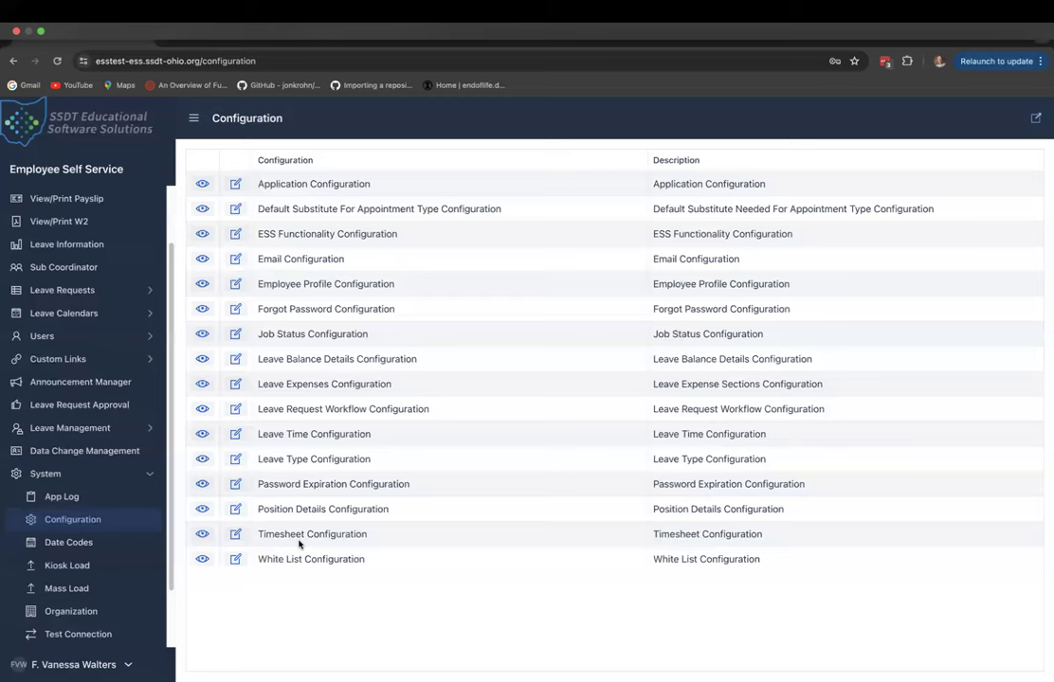
Go to the Create Leave Request form and show the browser's Developer Tools with the mobile device preview
scroll(147, 519, up, 3)
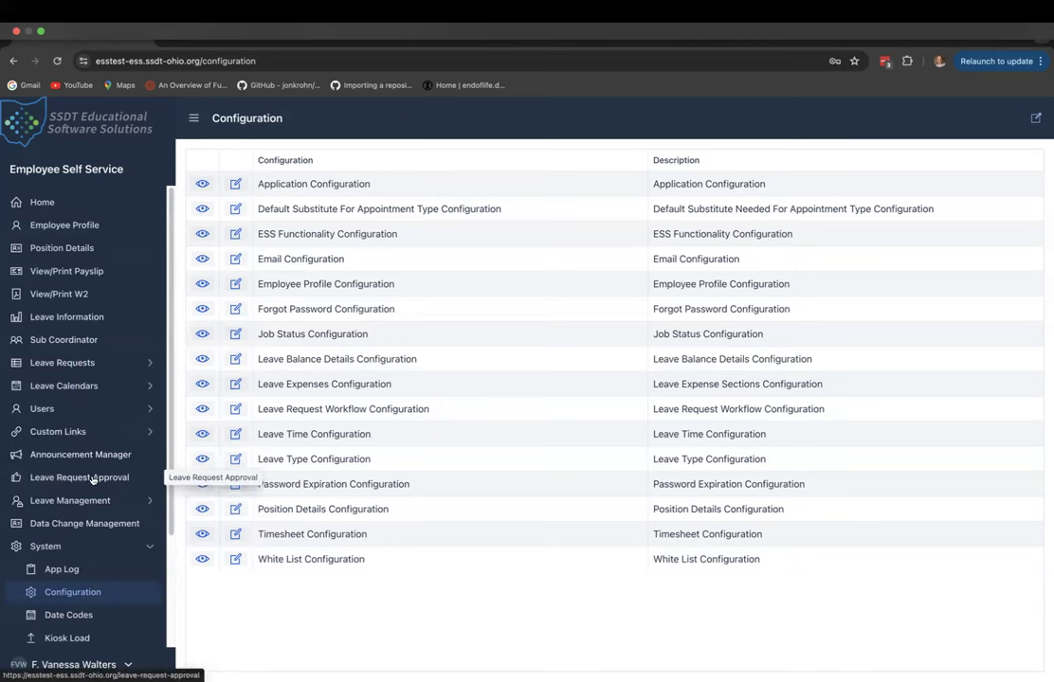
click(81, 365)
click(88, 387)
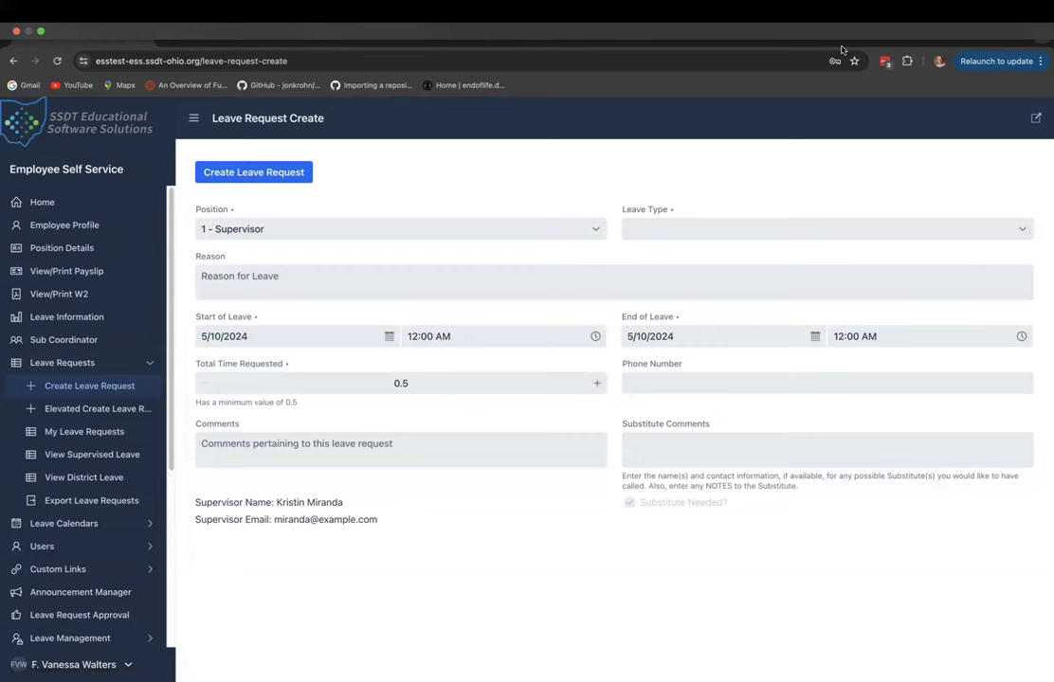
click(1041, 62)
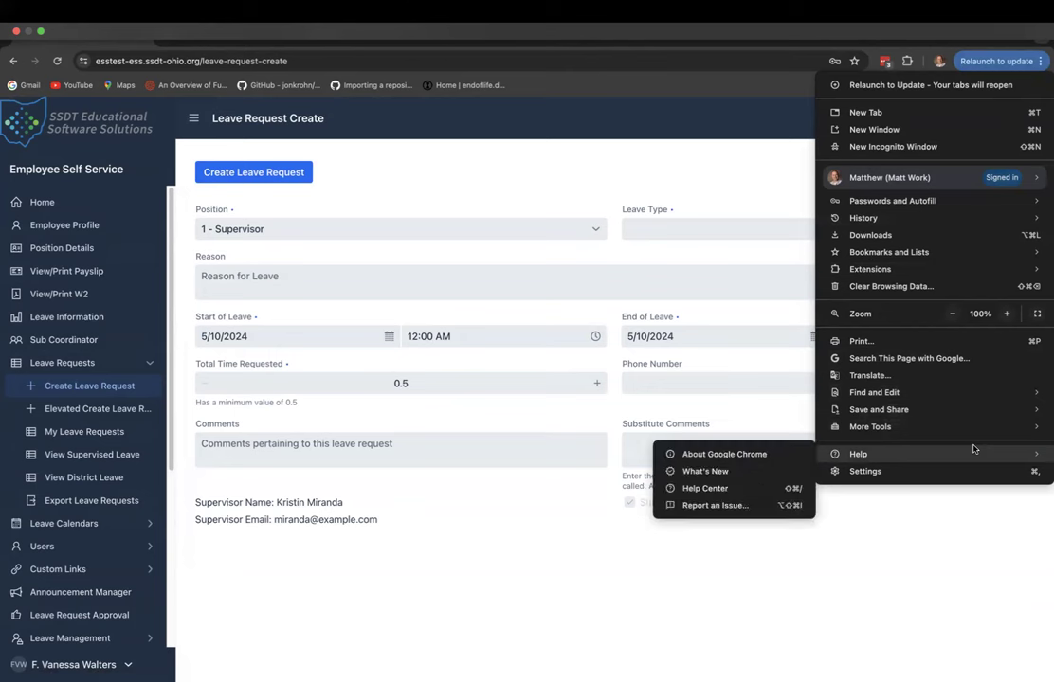
mouse_move(961, 425)
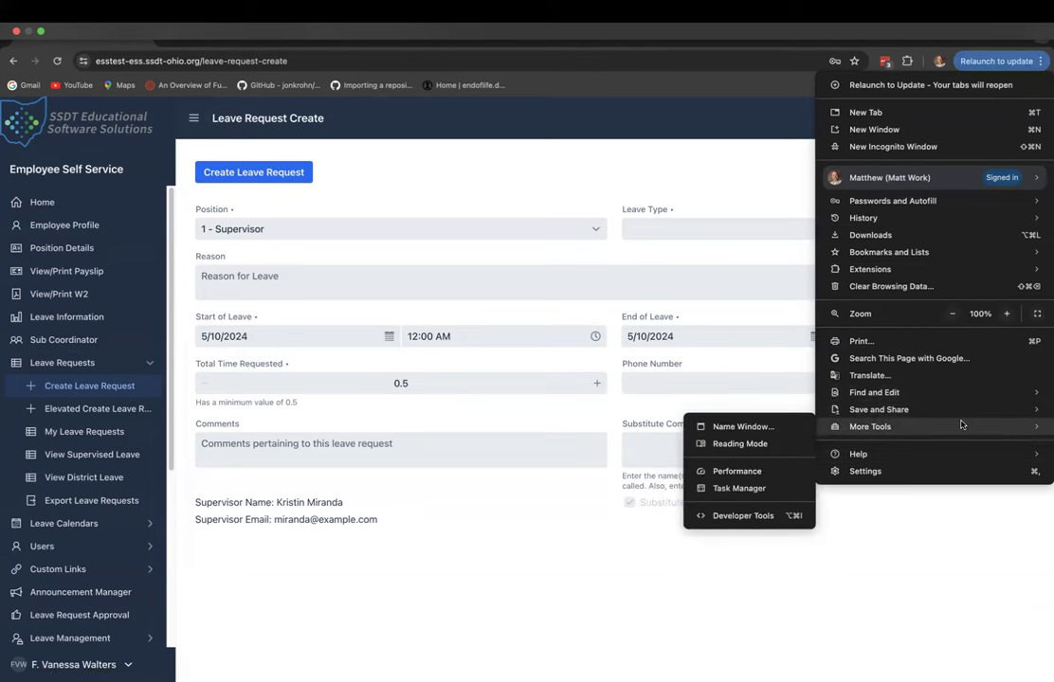
click(739, 516)
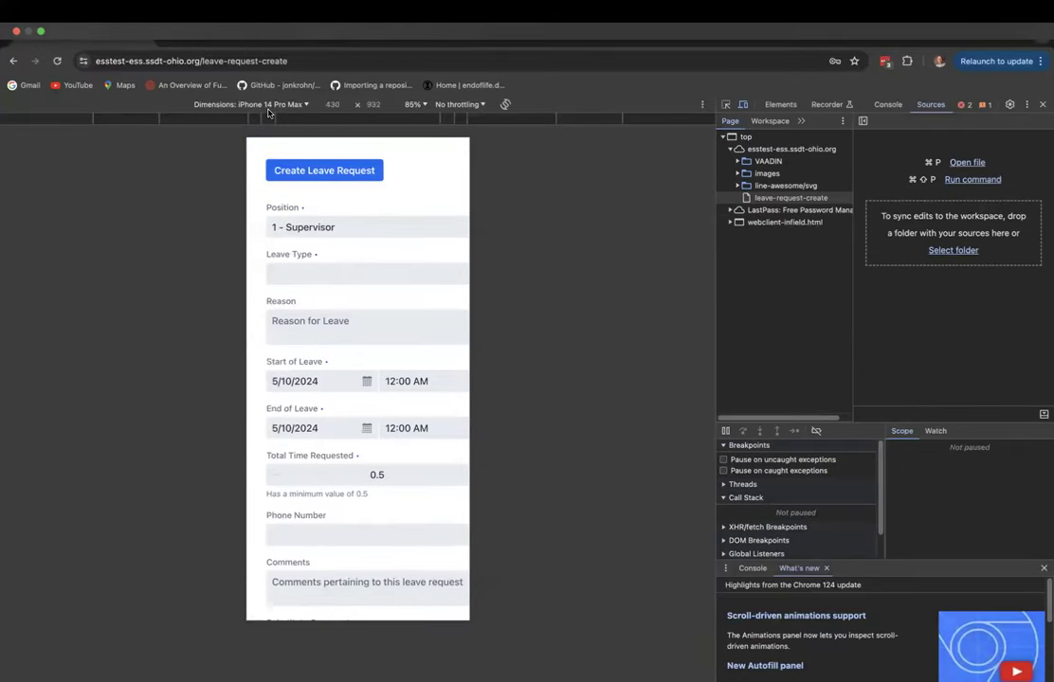
Examine how the leave request form fits the width of the iPhone 14 Pro Max preview
scroll(337, 194, right, 2)
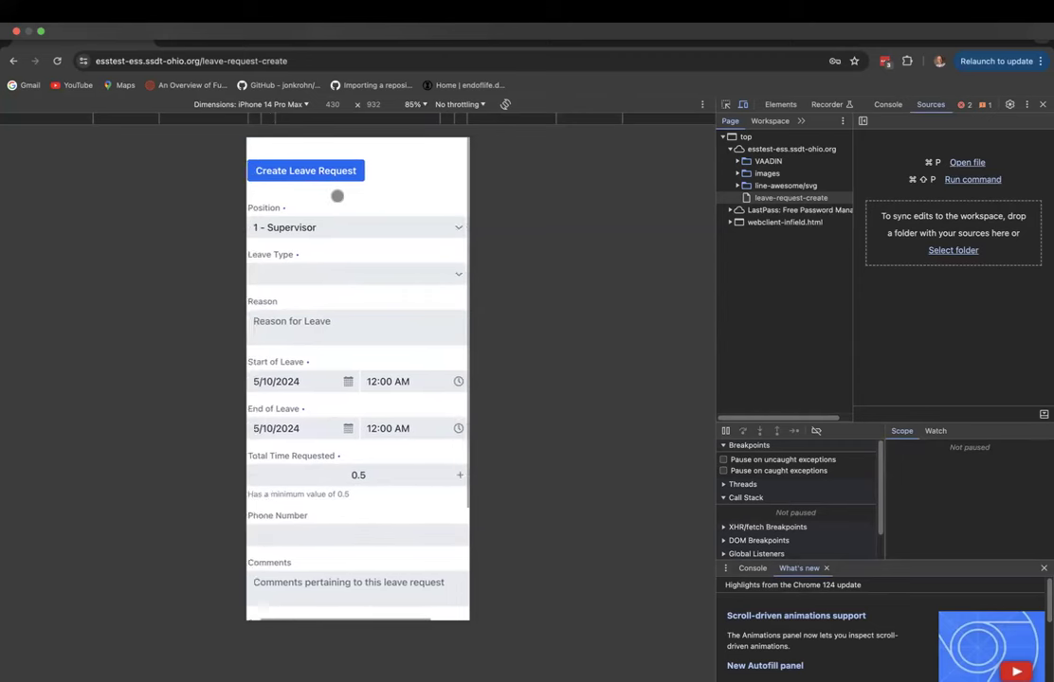
scroll(336, 196, left, 2)
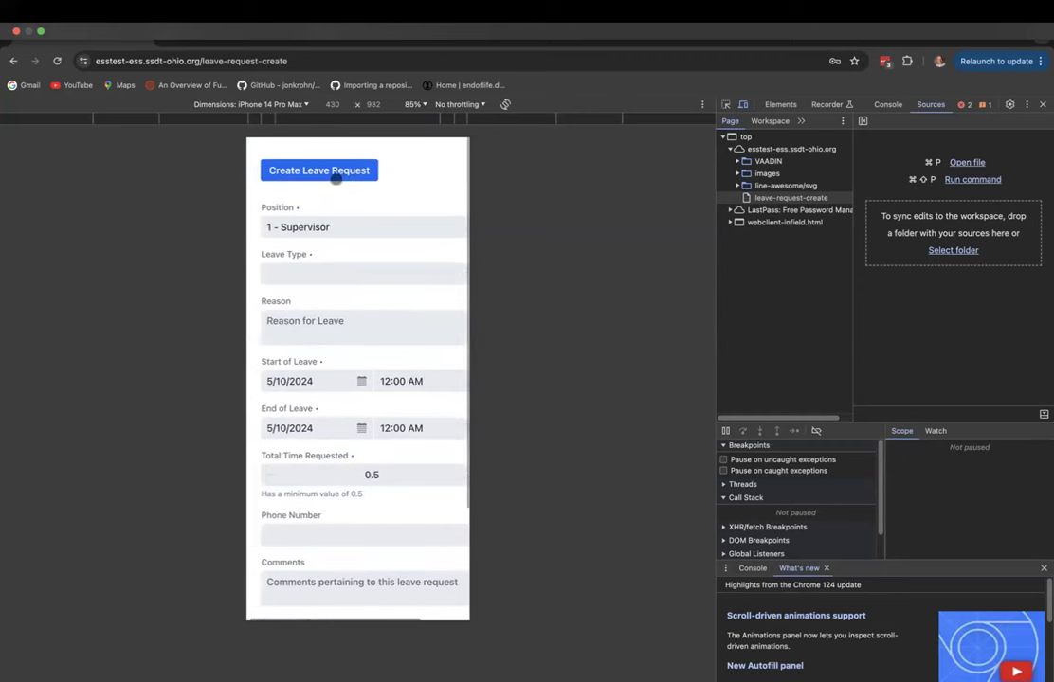
scroll(336, 180, right, 2)
Switch the device preview to Pixel 7 and look through the whole leave request form
click(301, 105)
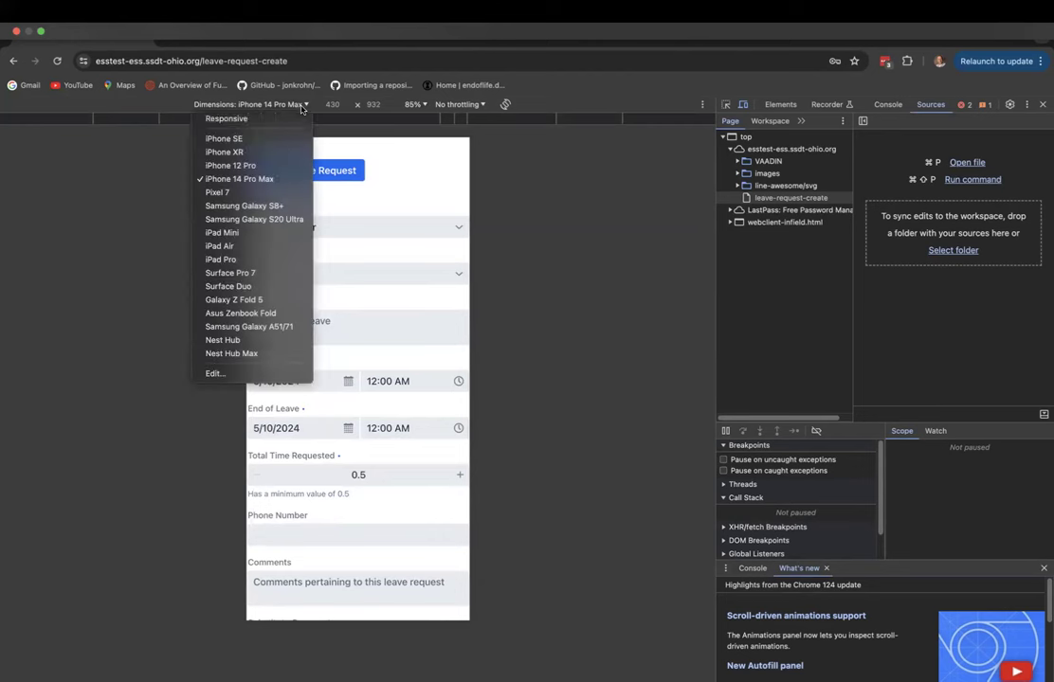
click(289, 193)
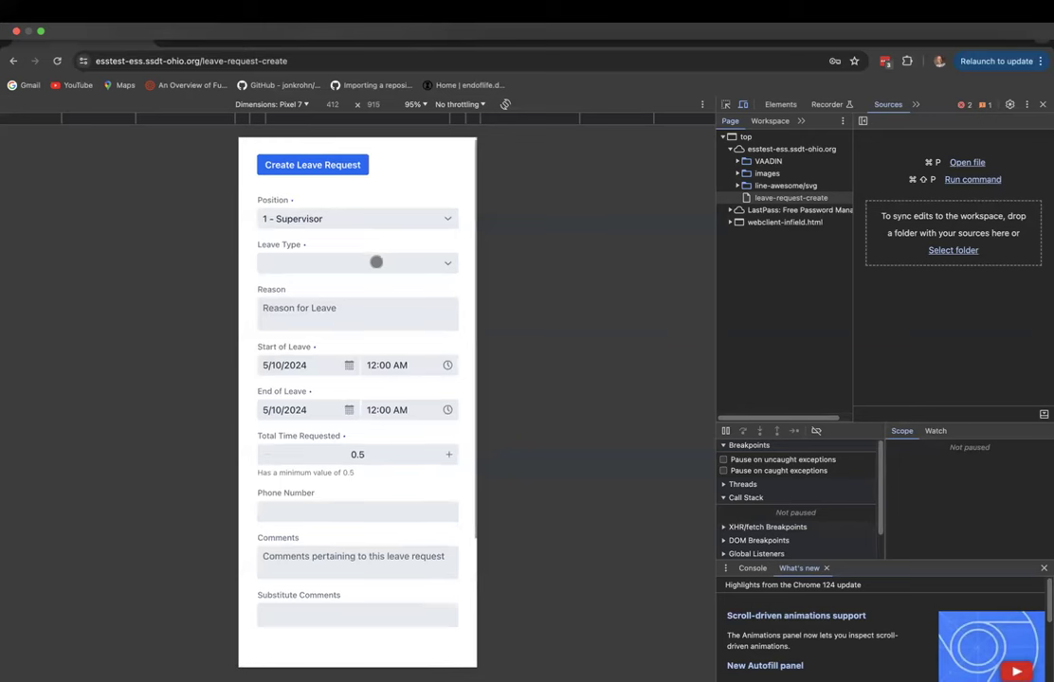
scroll(376, 263, down, 2)
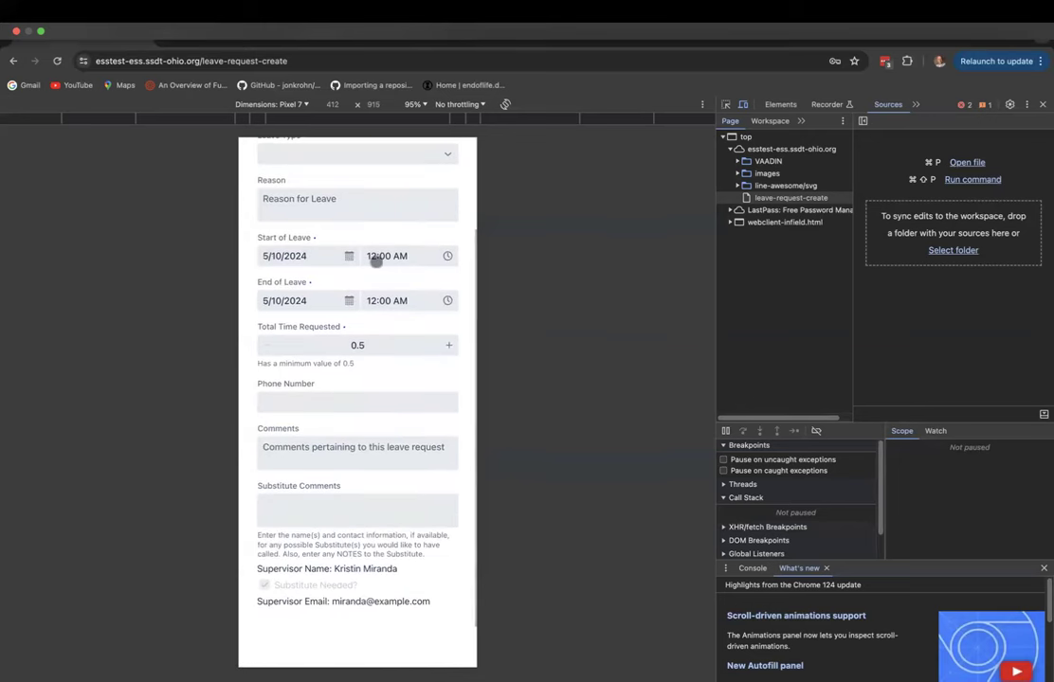
scroll(376, 262, up, 2)
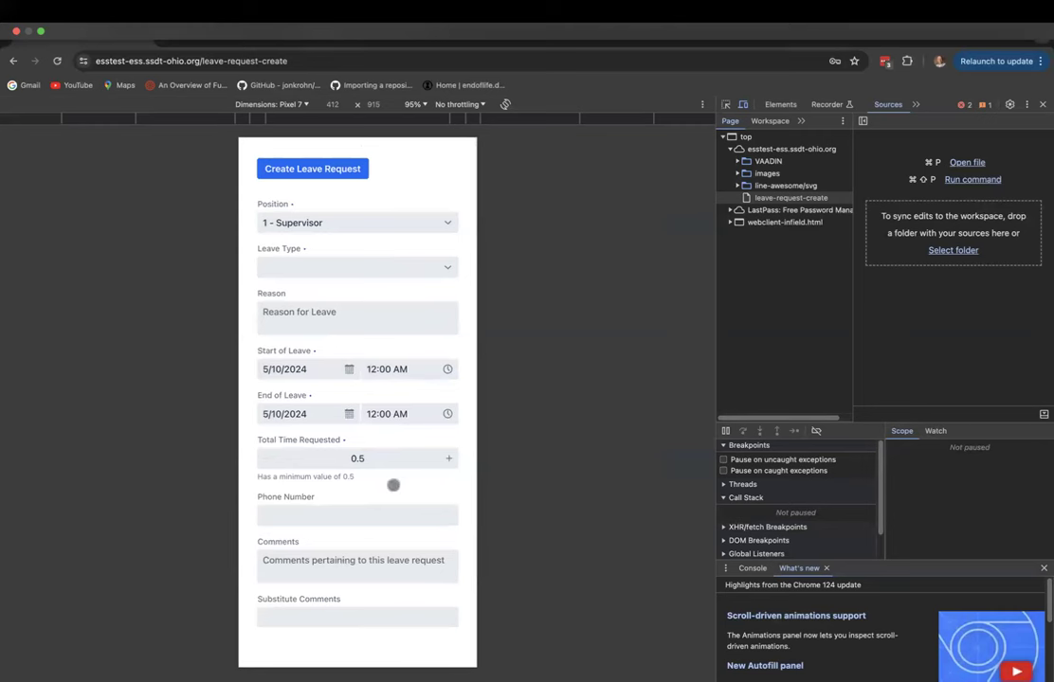
scroll(393, 485, down, 3)
scroll(394, 485, up, 2)
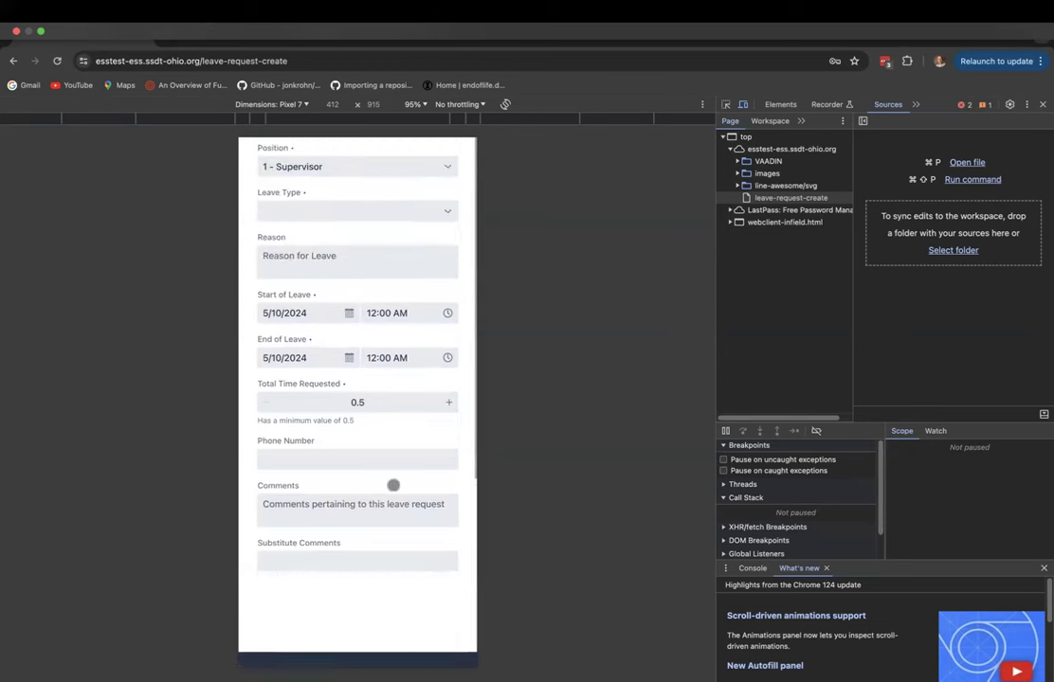
scroll(393, 485, up, 2)
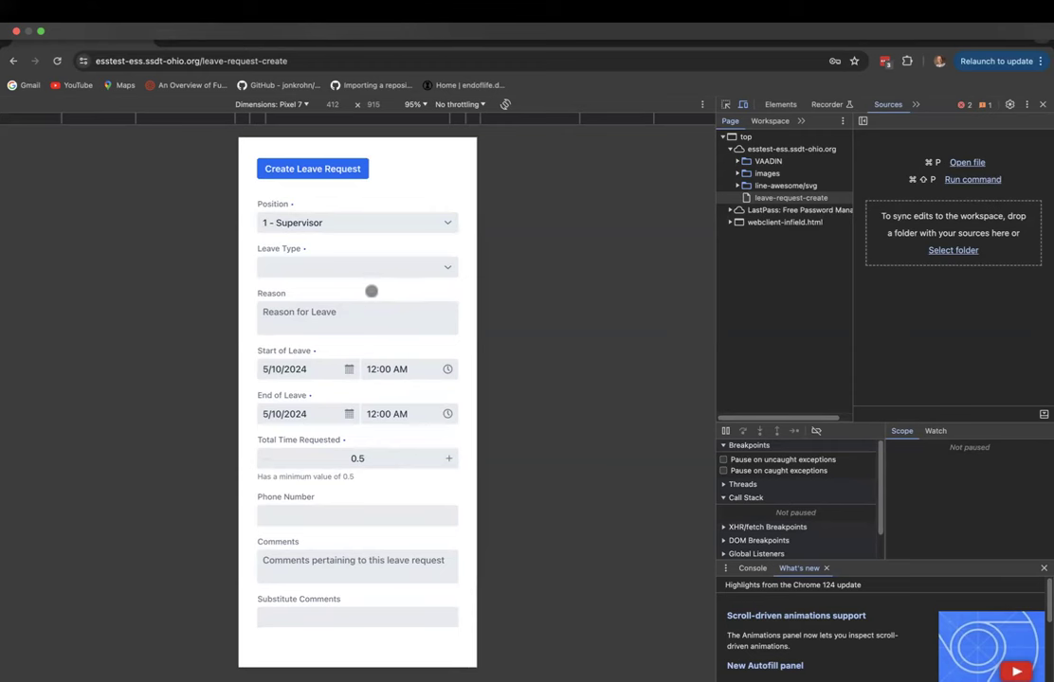
Preview the leave request form as an iPad Pro and switch the emulated device to iPhone SE
click(301, 104)
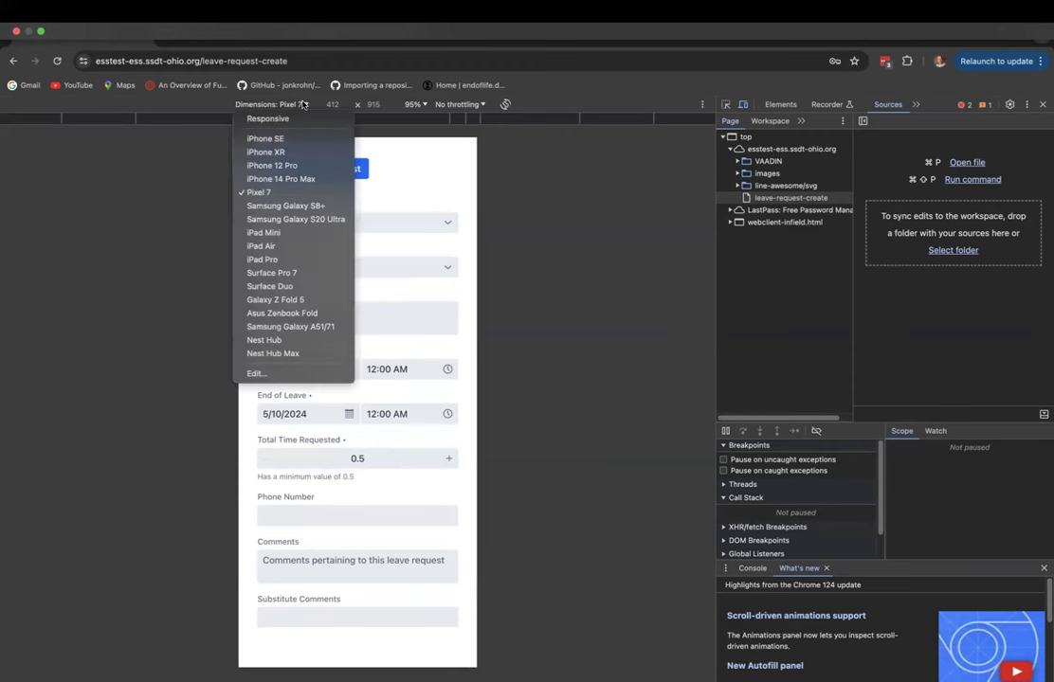
click(308, 259)
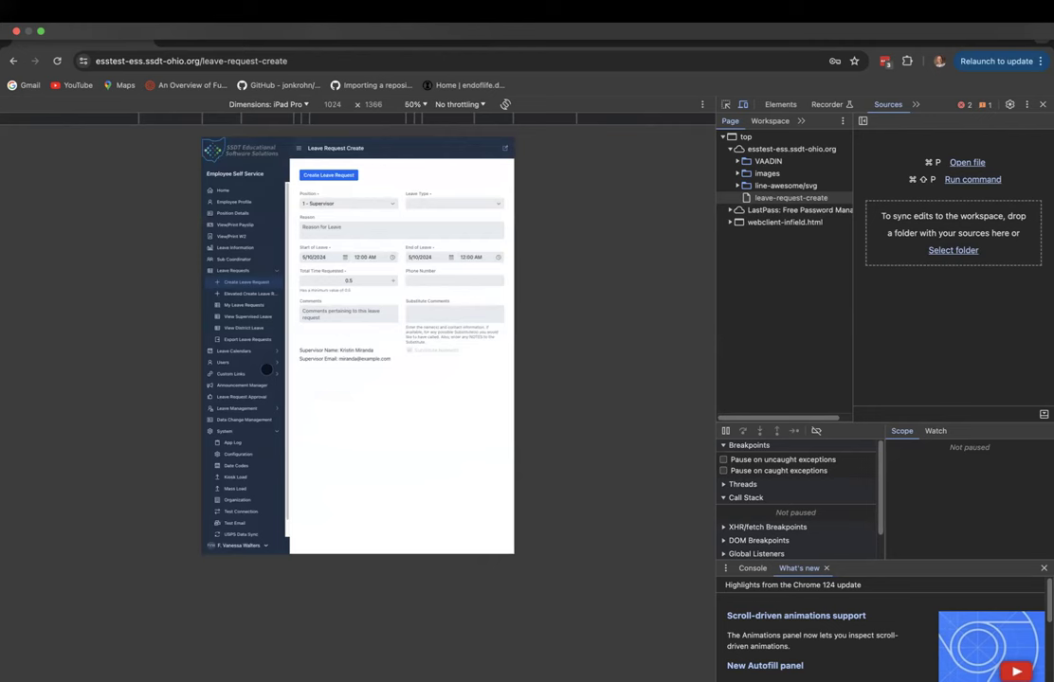
click(298, 105)
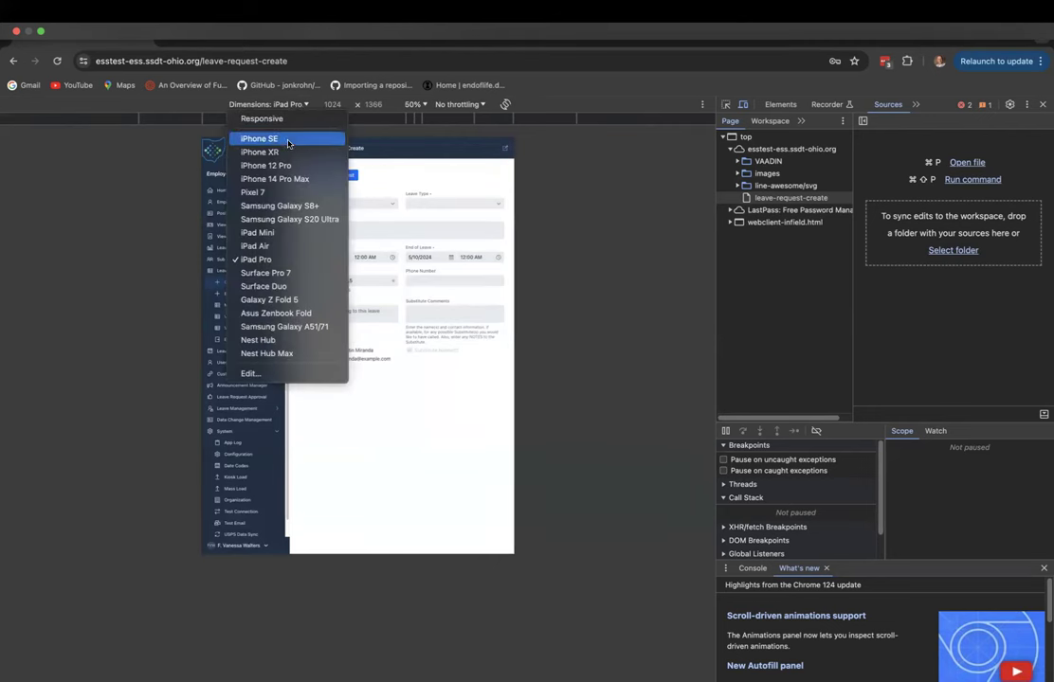
click(284, 139)
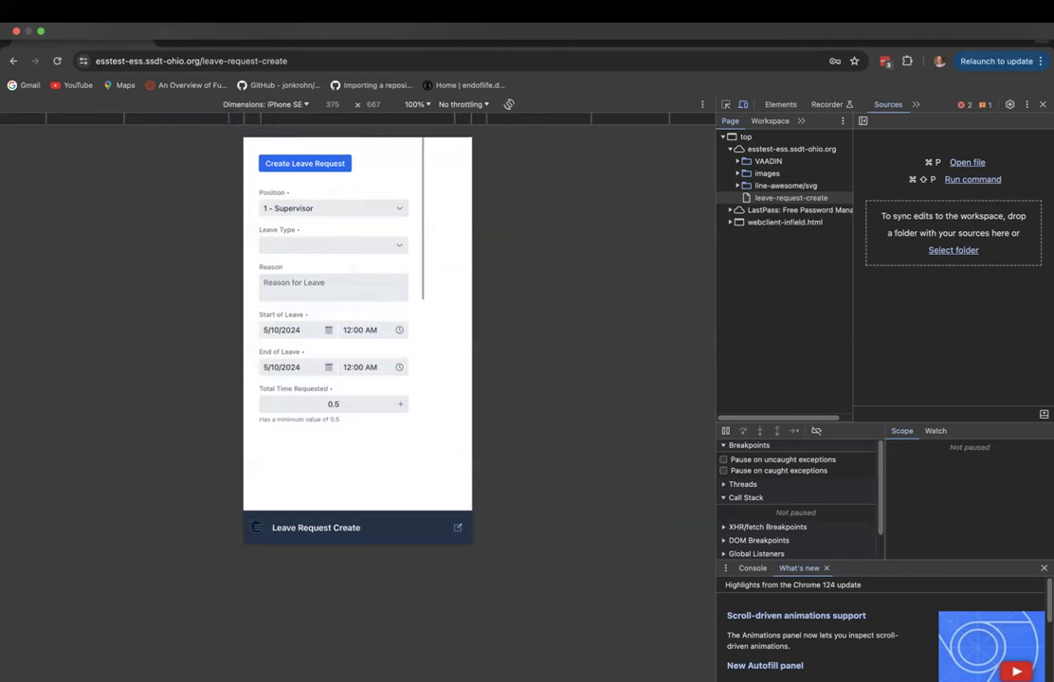
Open and close the site's navigation menu in the iPhone SE preview and look through the leave request form
click(256, 527)
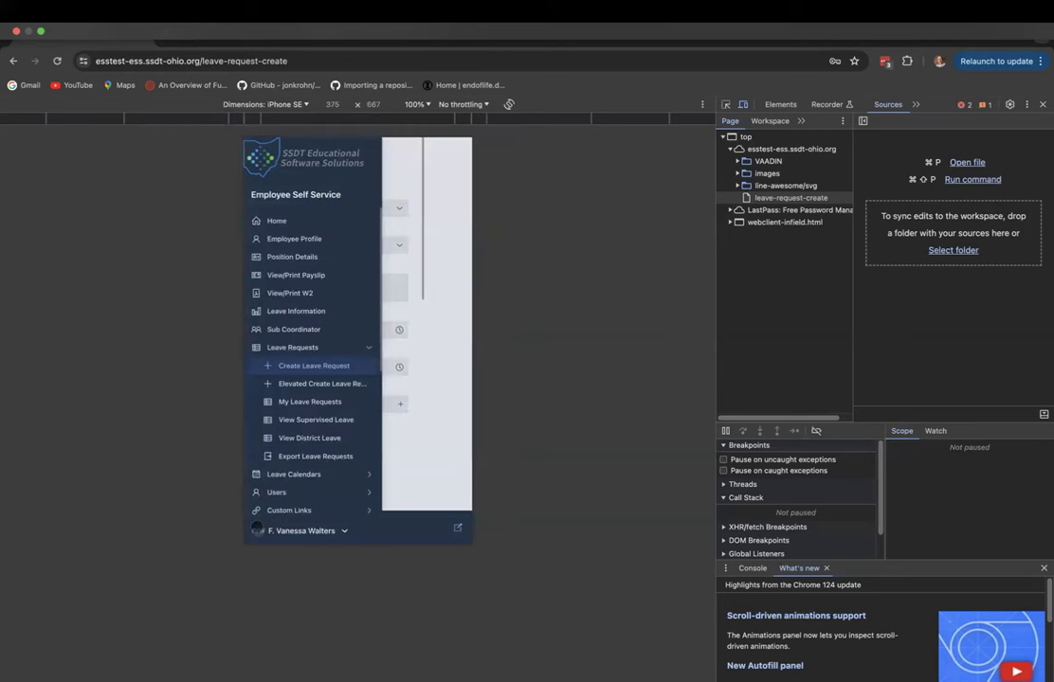
click(420, 491)
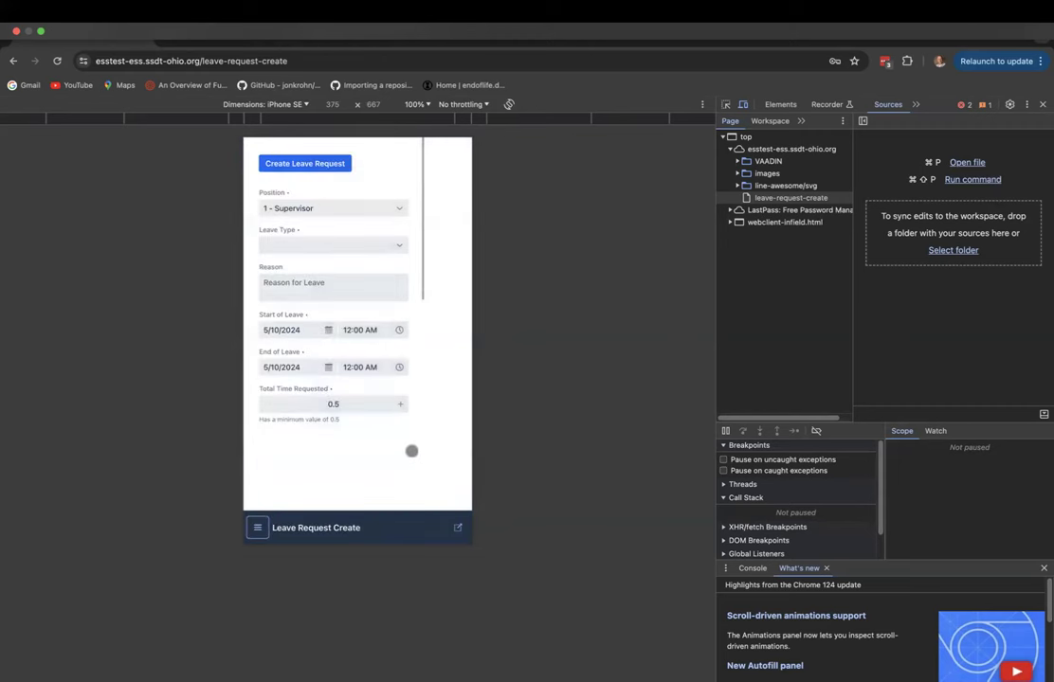
scroll(413, 303, down, 5)
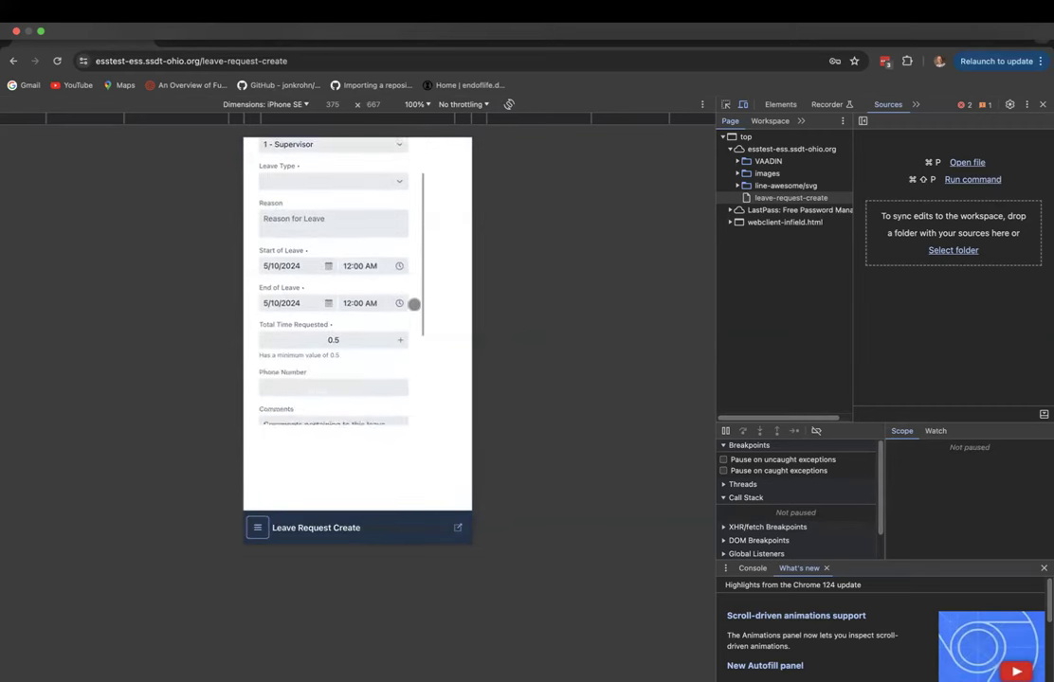
scroll(413, 303, up, 5)
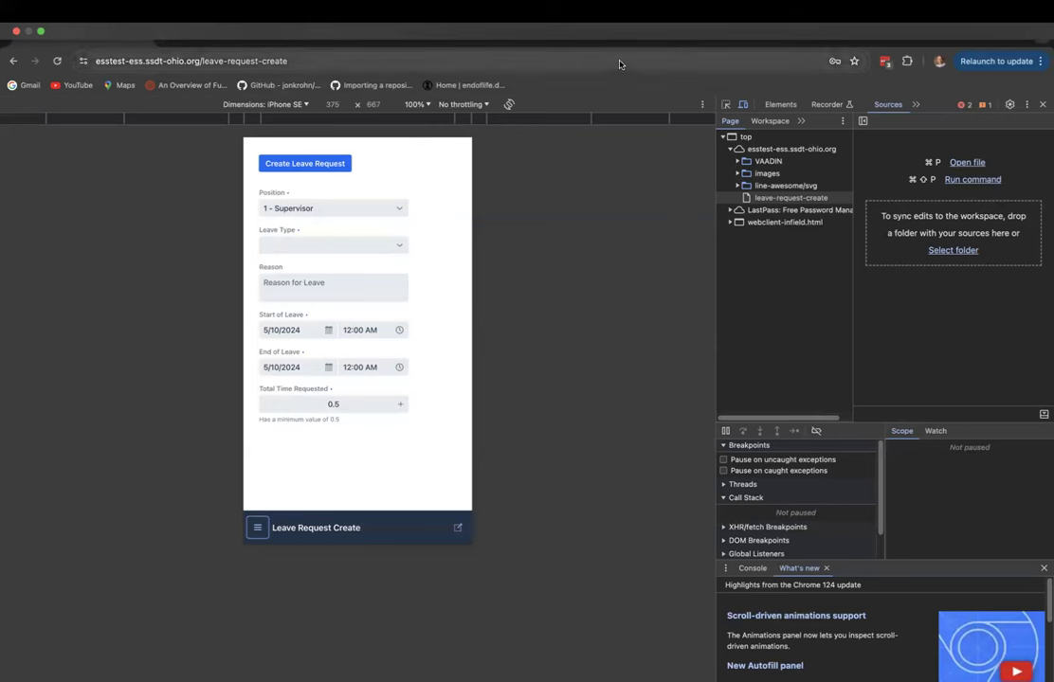
mouse_move(670, 5)
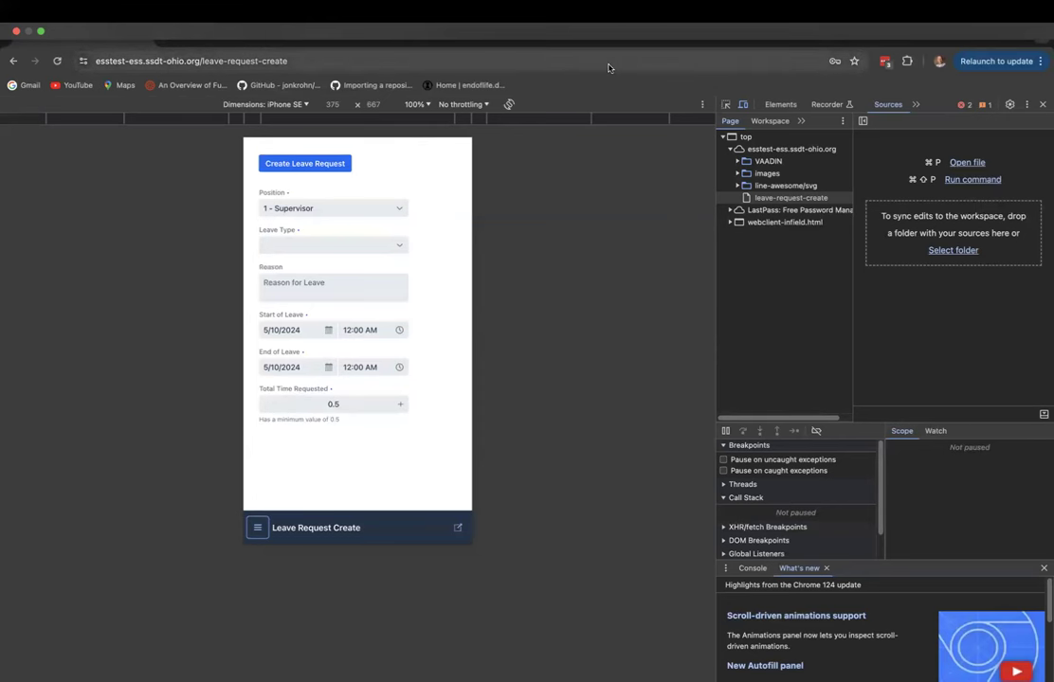